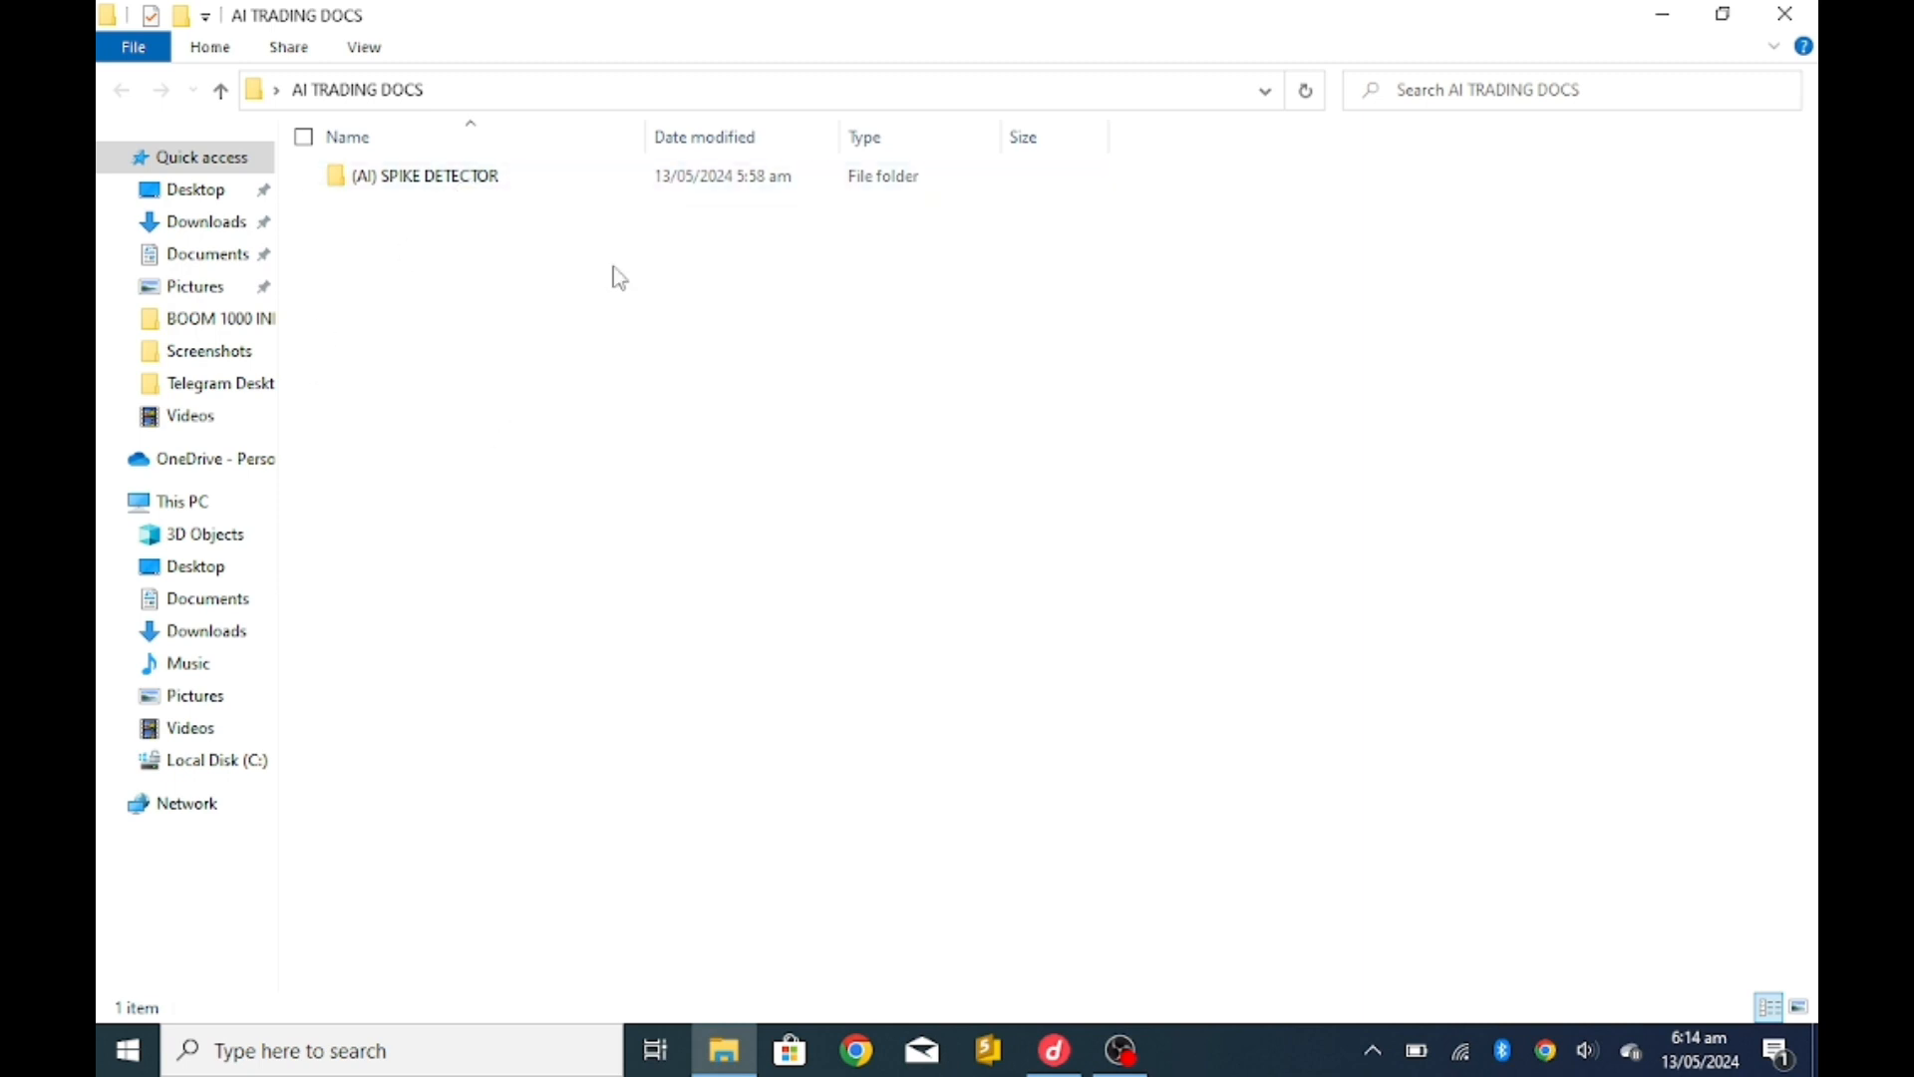
left_click_drag(618, 270, 468, 187)
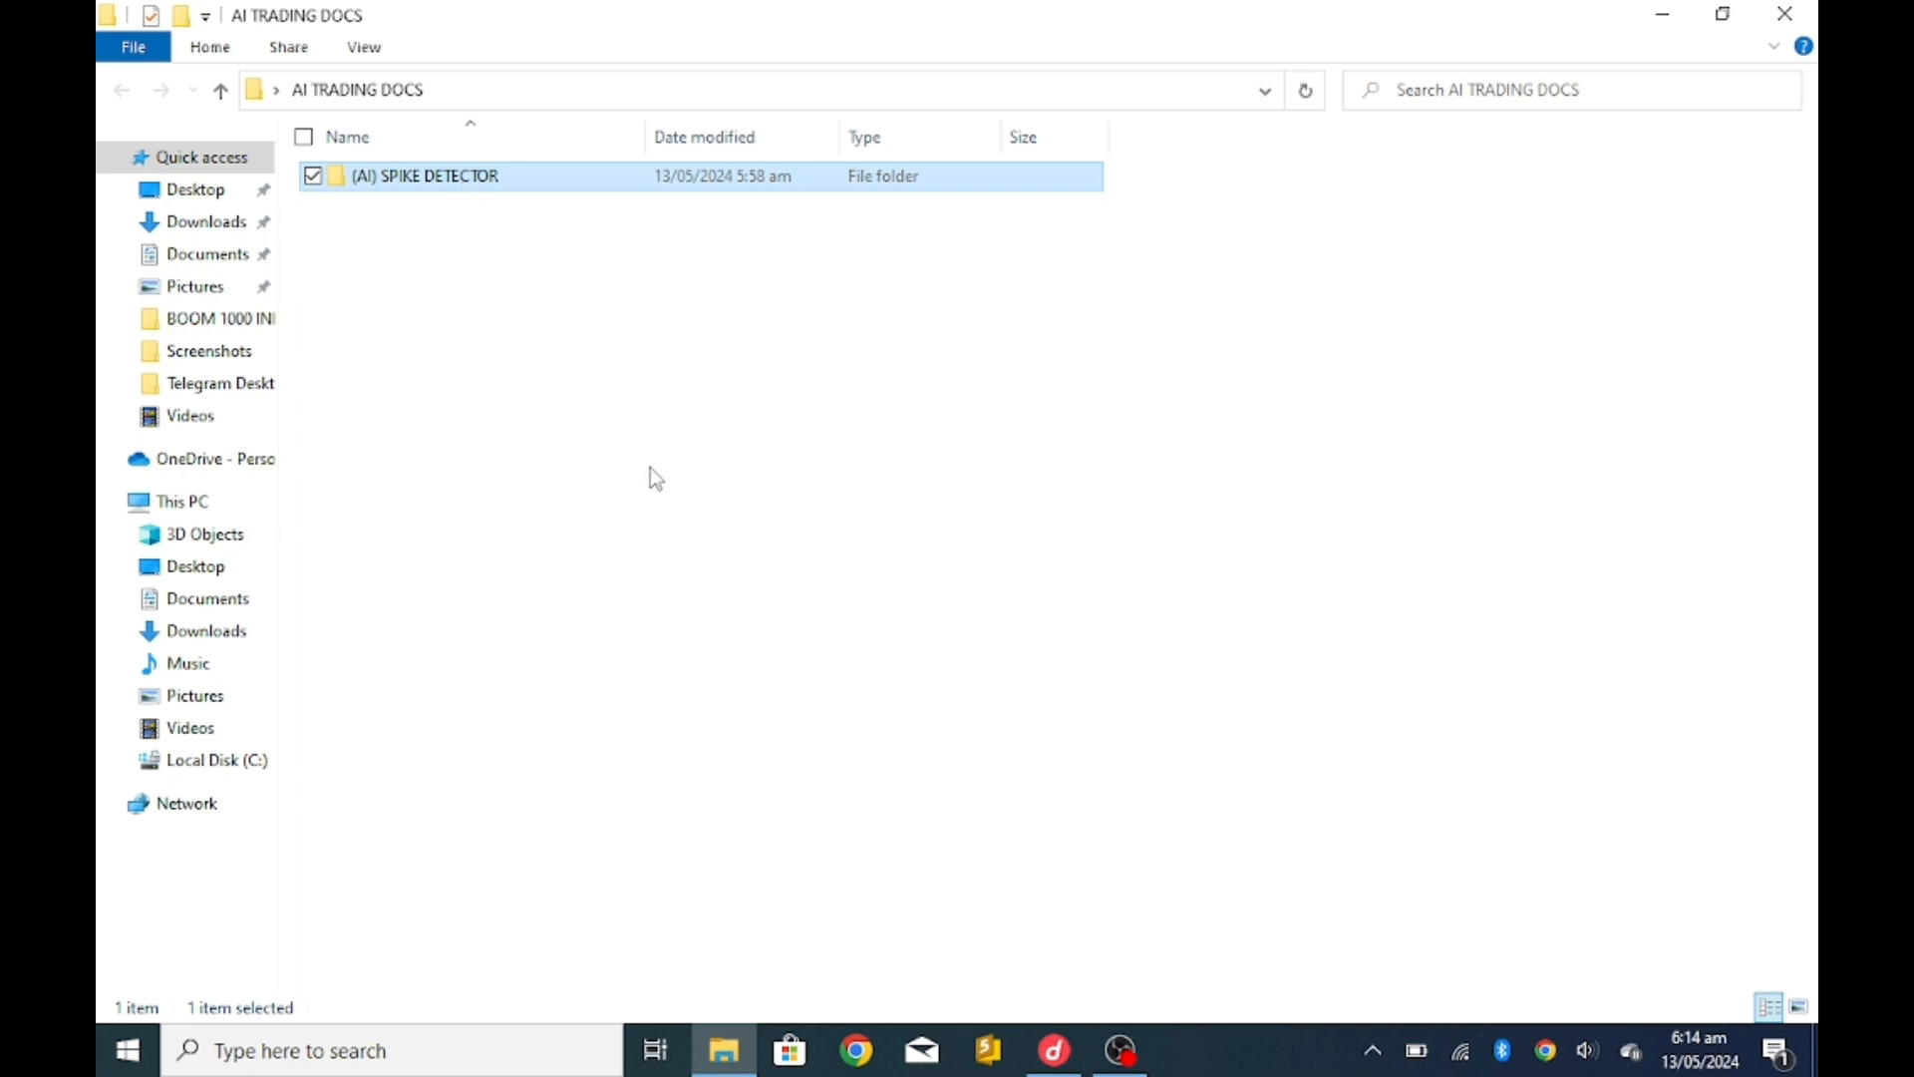
mouse_move(651, 469)
left_mouse_down()
mouse_move(424, 183)
mouse_move(343, 183)
left_mouse_up()
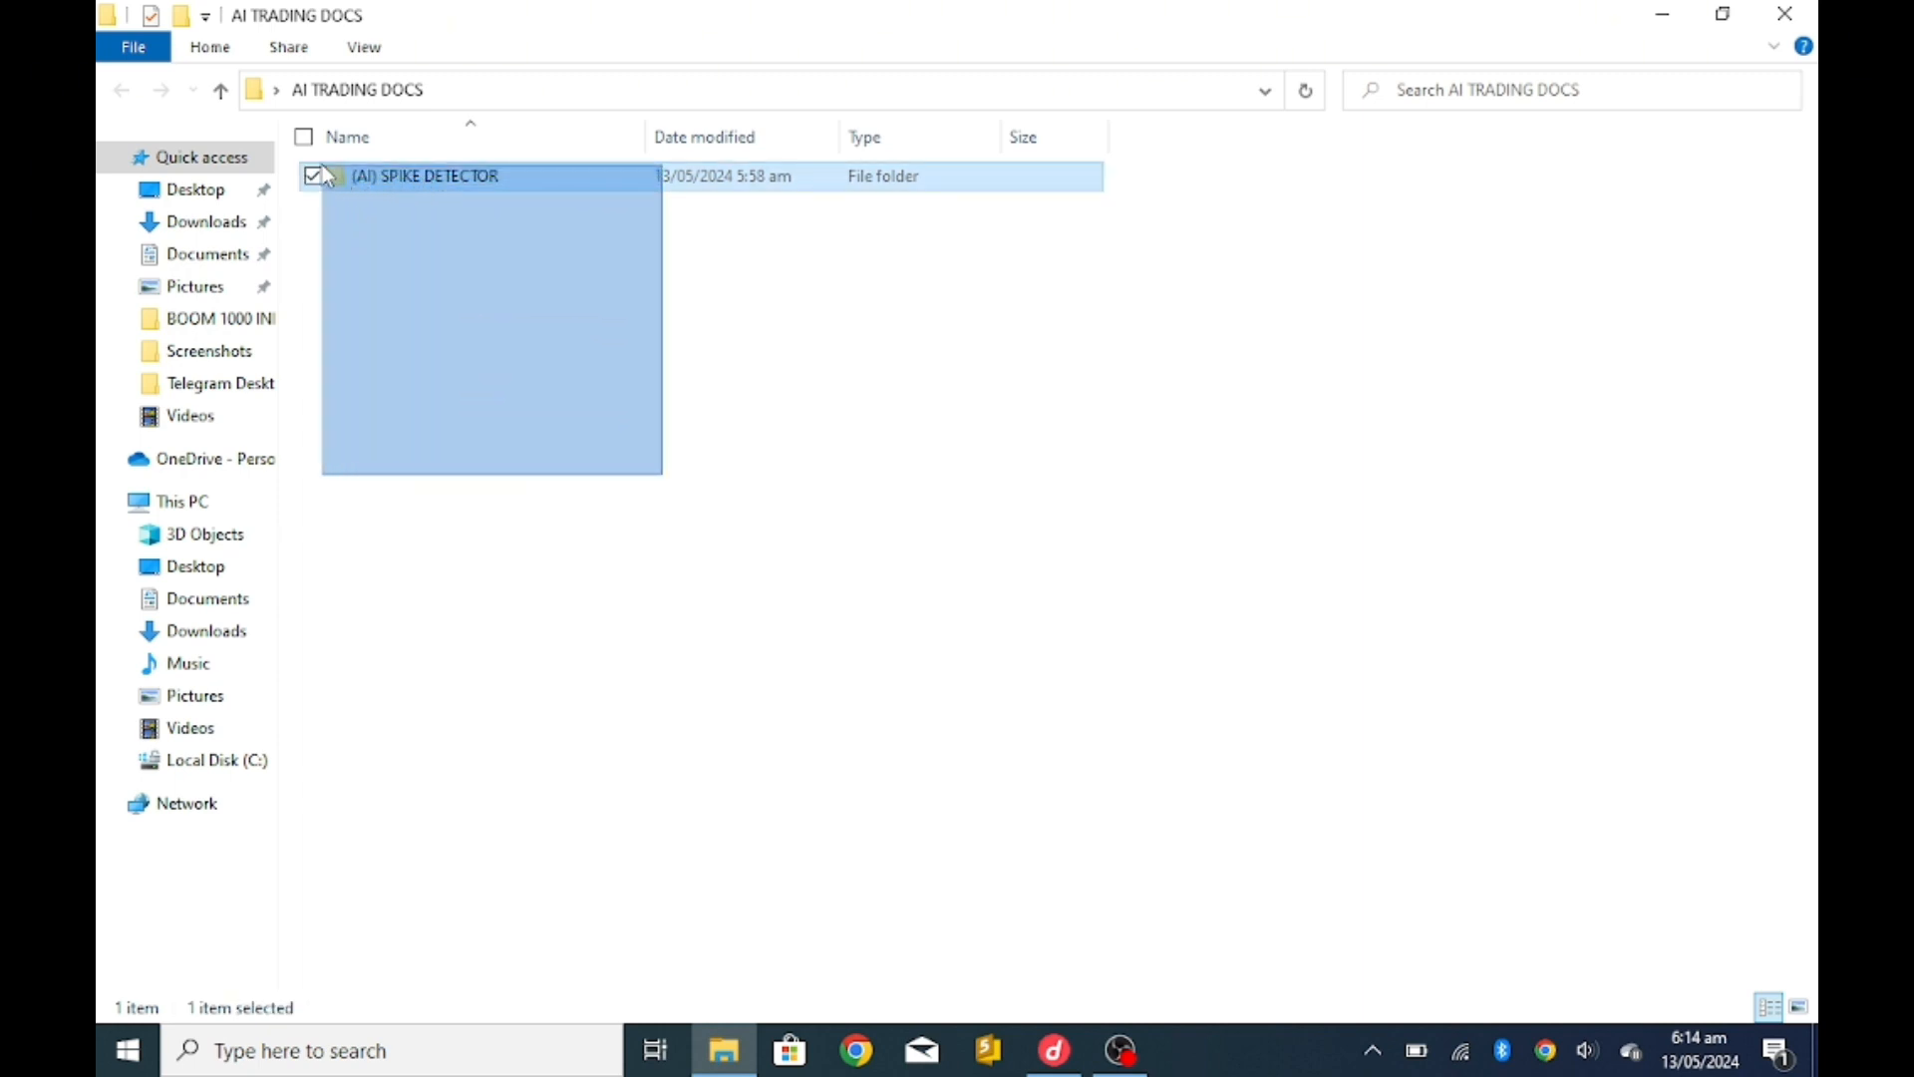
mouse_move(344, 183)
left_mouse_down()
mouse_move(384, 227)
mouse_move(374, 174)
mouse_move(397, 204)
left_mouse_up()
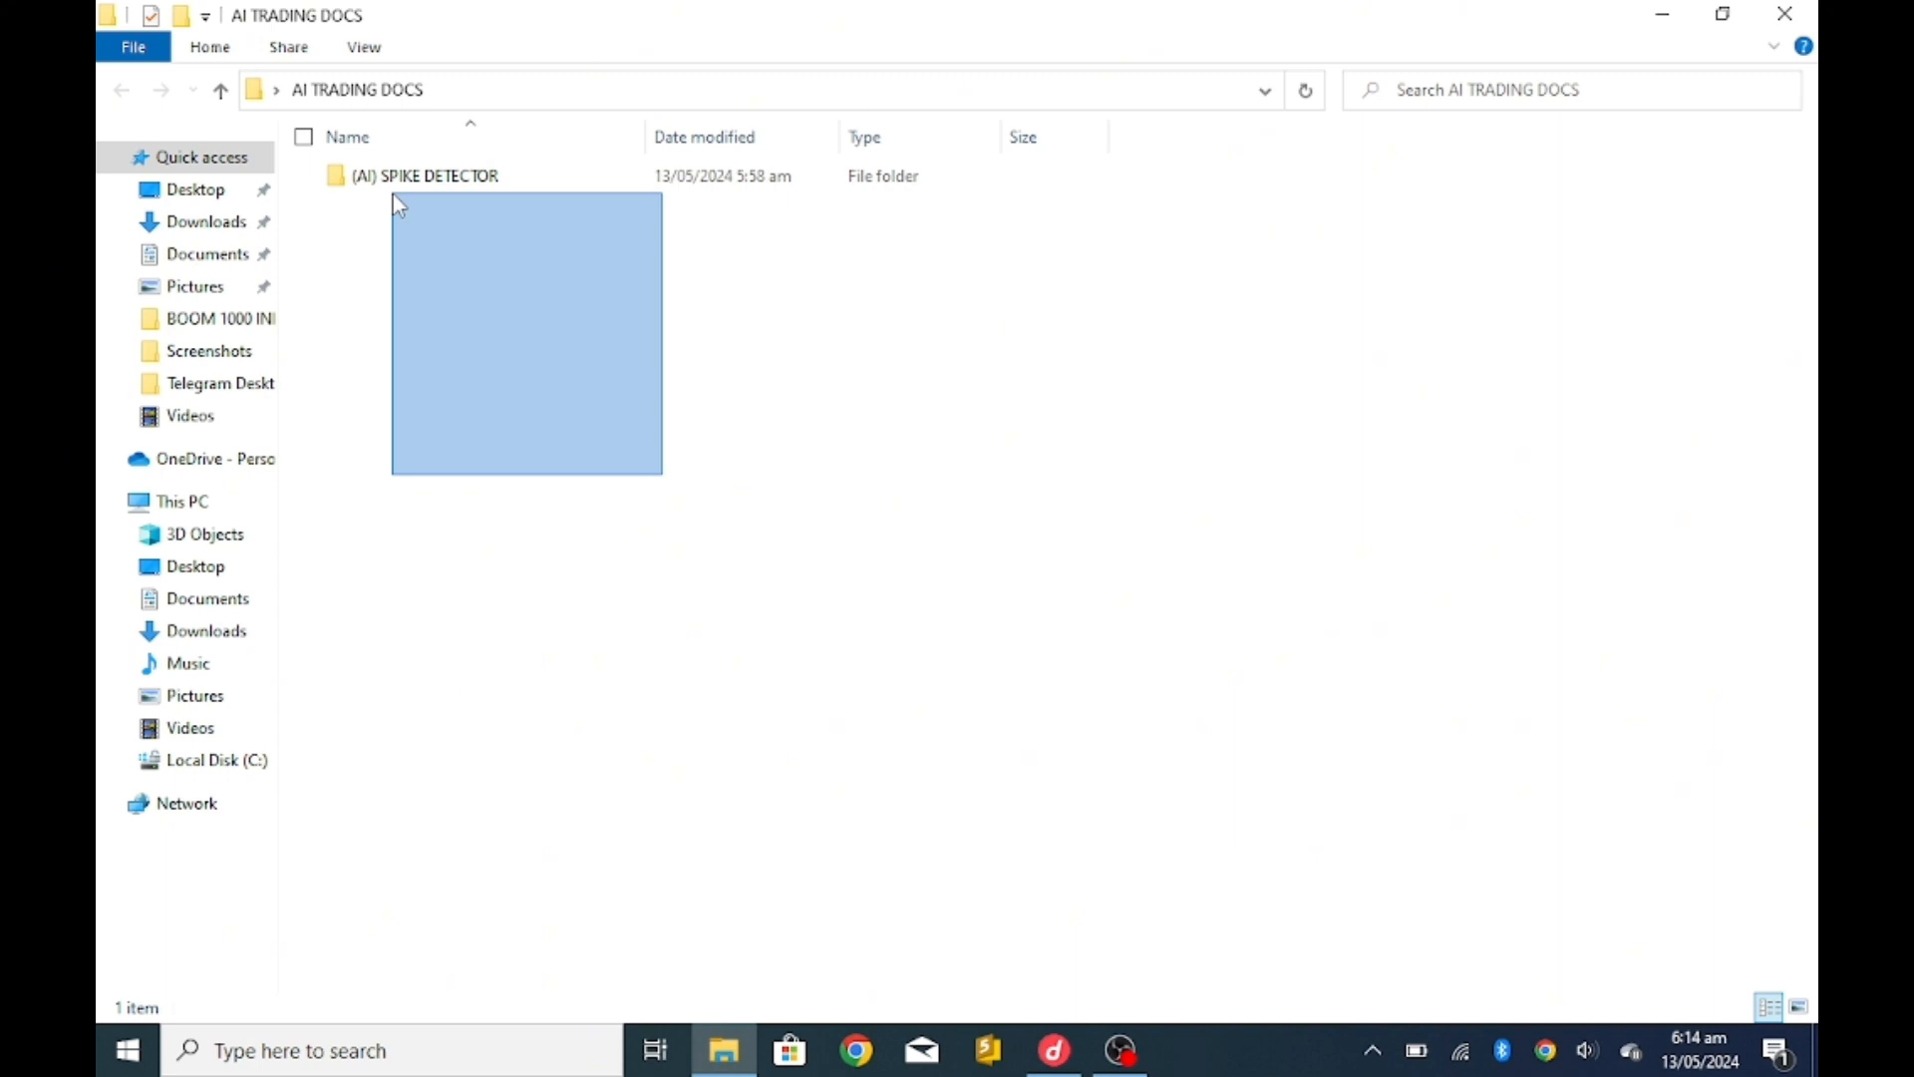
left_click_drag(393, 194, 302, 177)
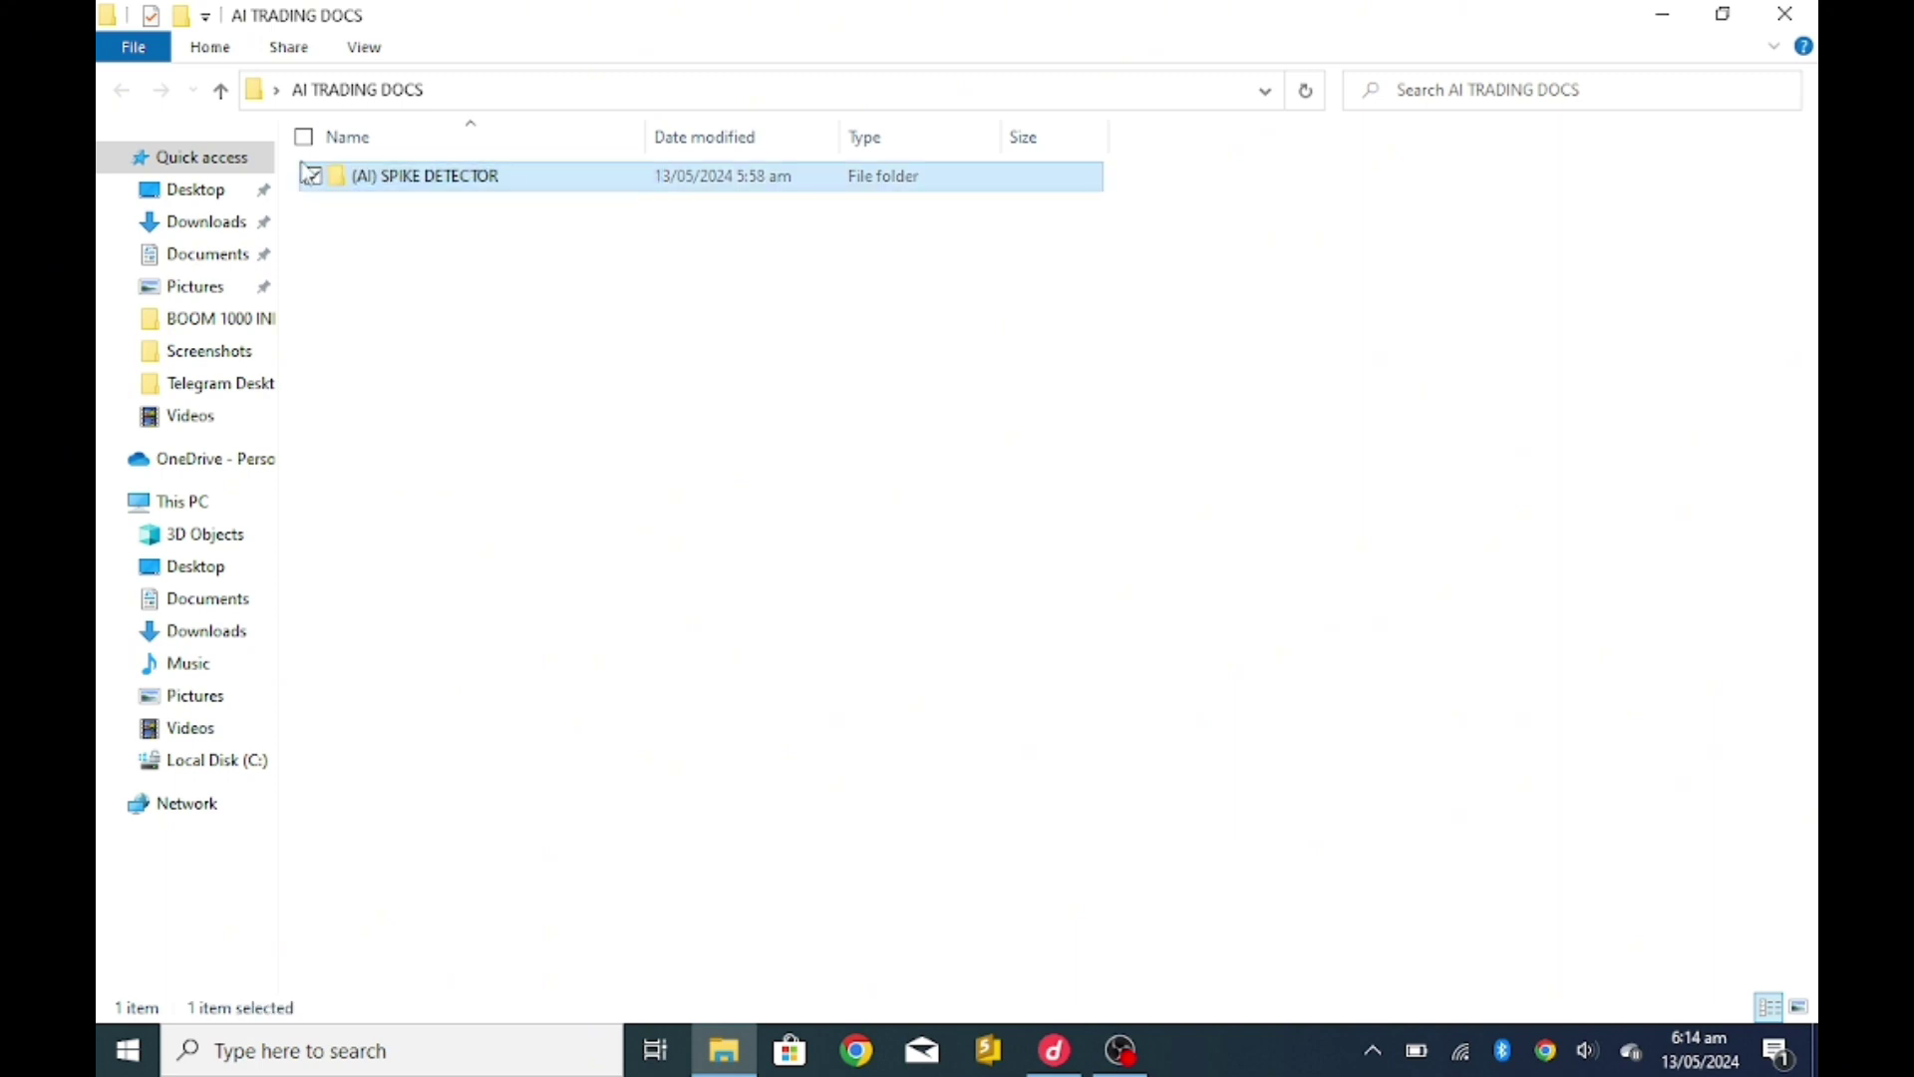
Step: Extract the SPIKE DETECTOR 23 archive in place and enter the extracted folder
double_click(514, 189)
left_click(438, 196)
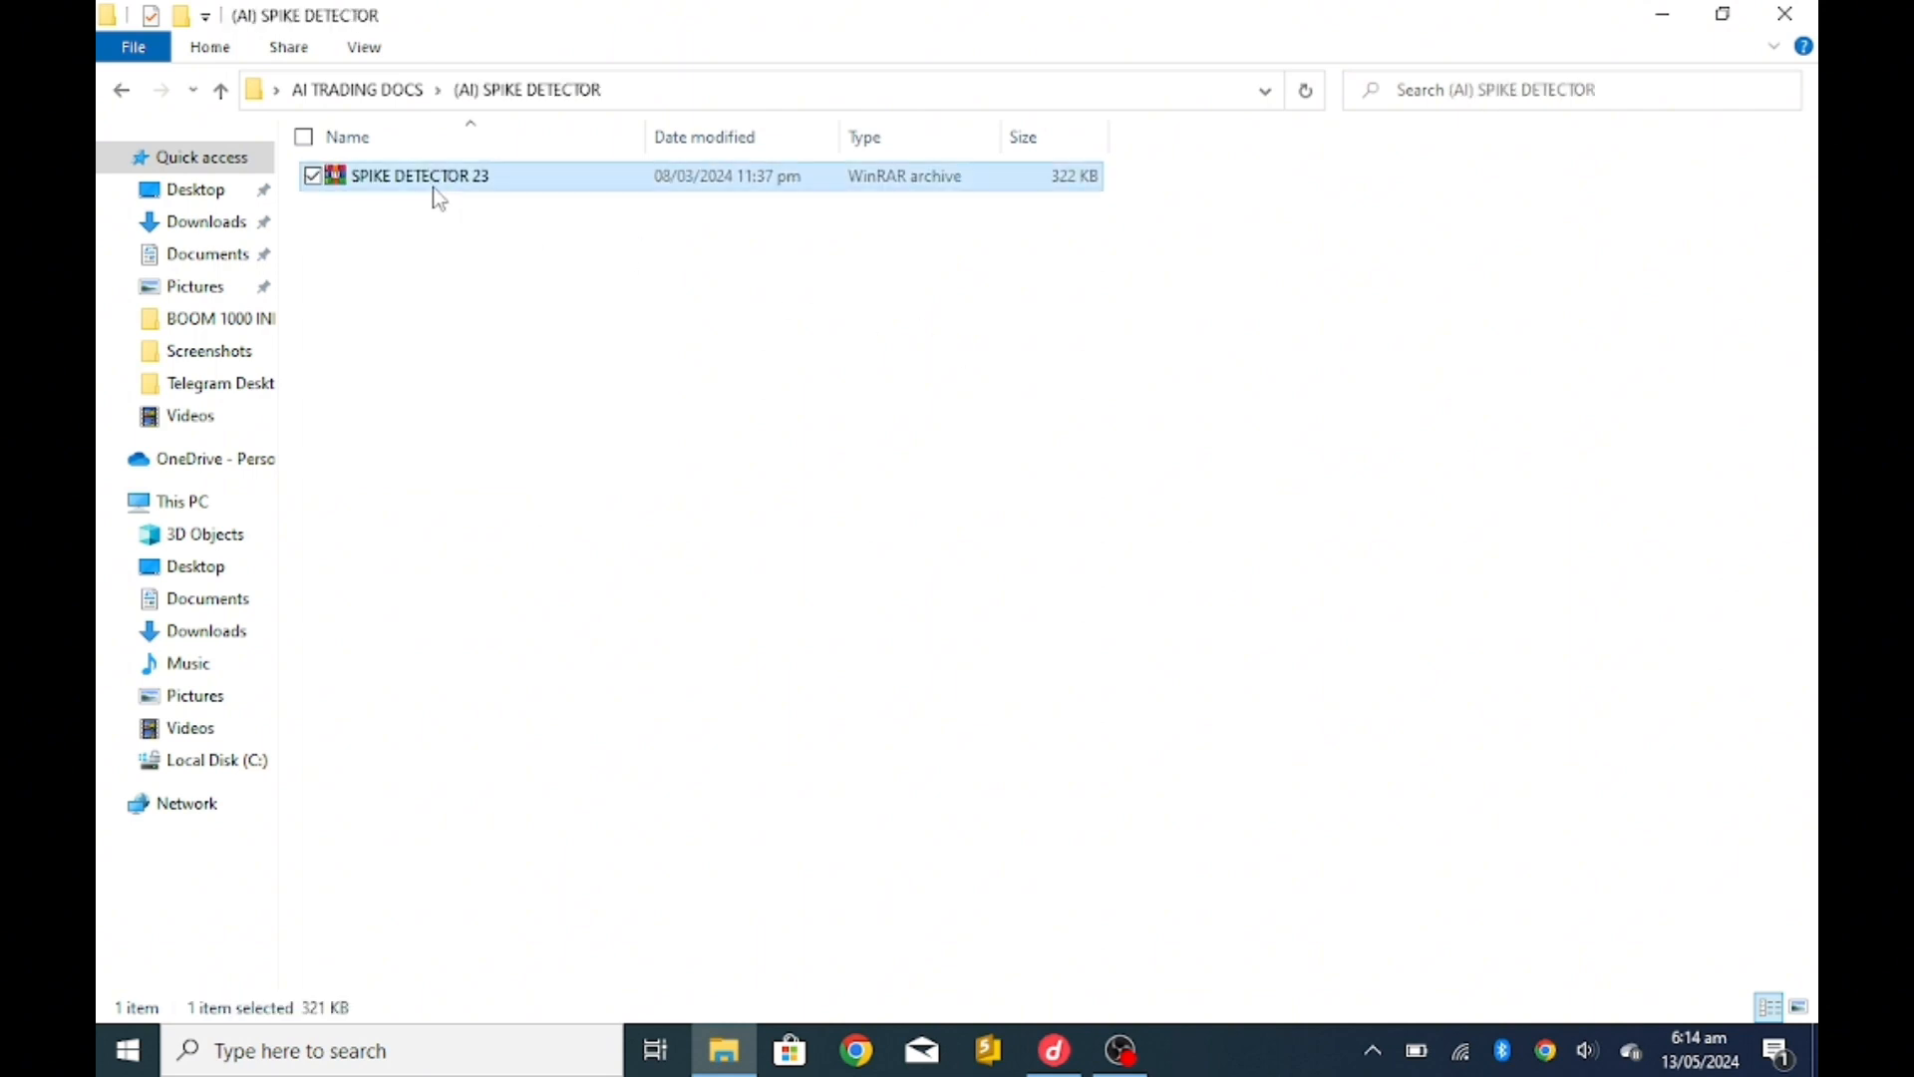
right_click(438, 196)
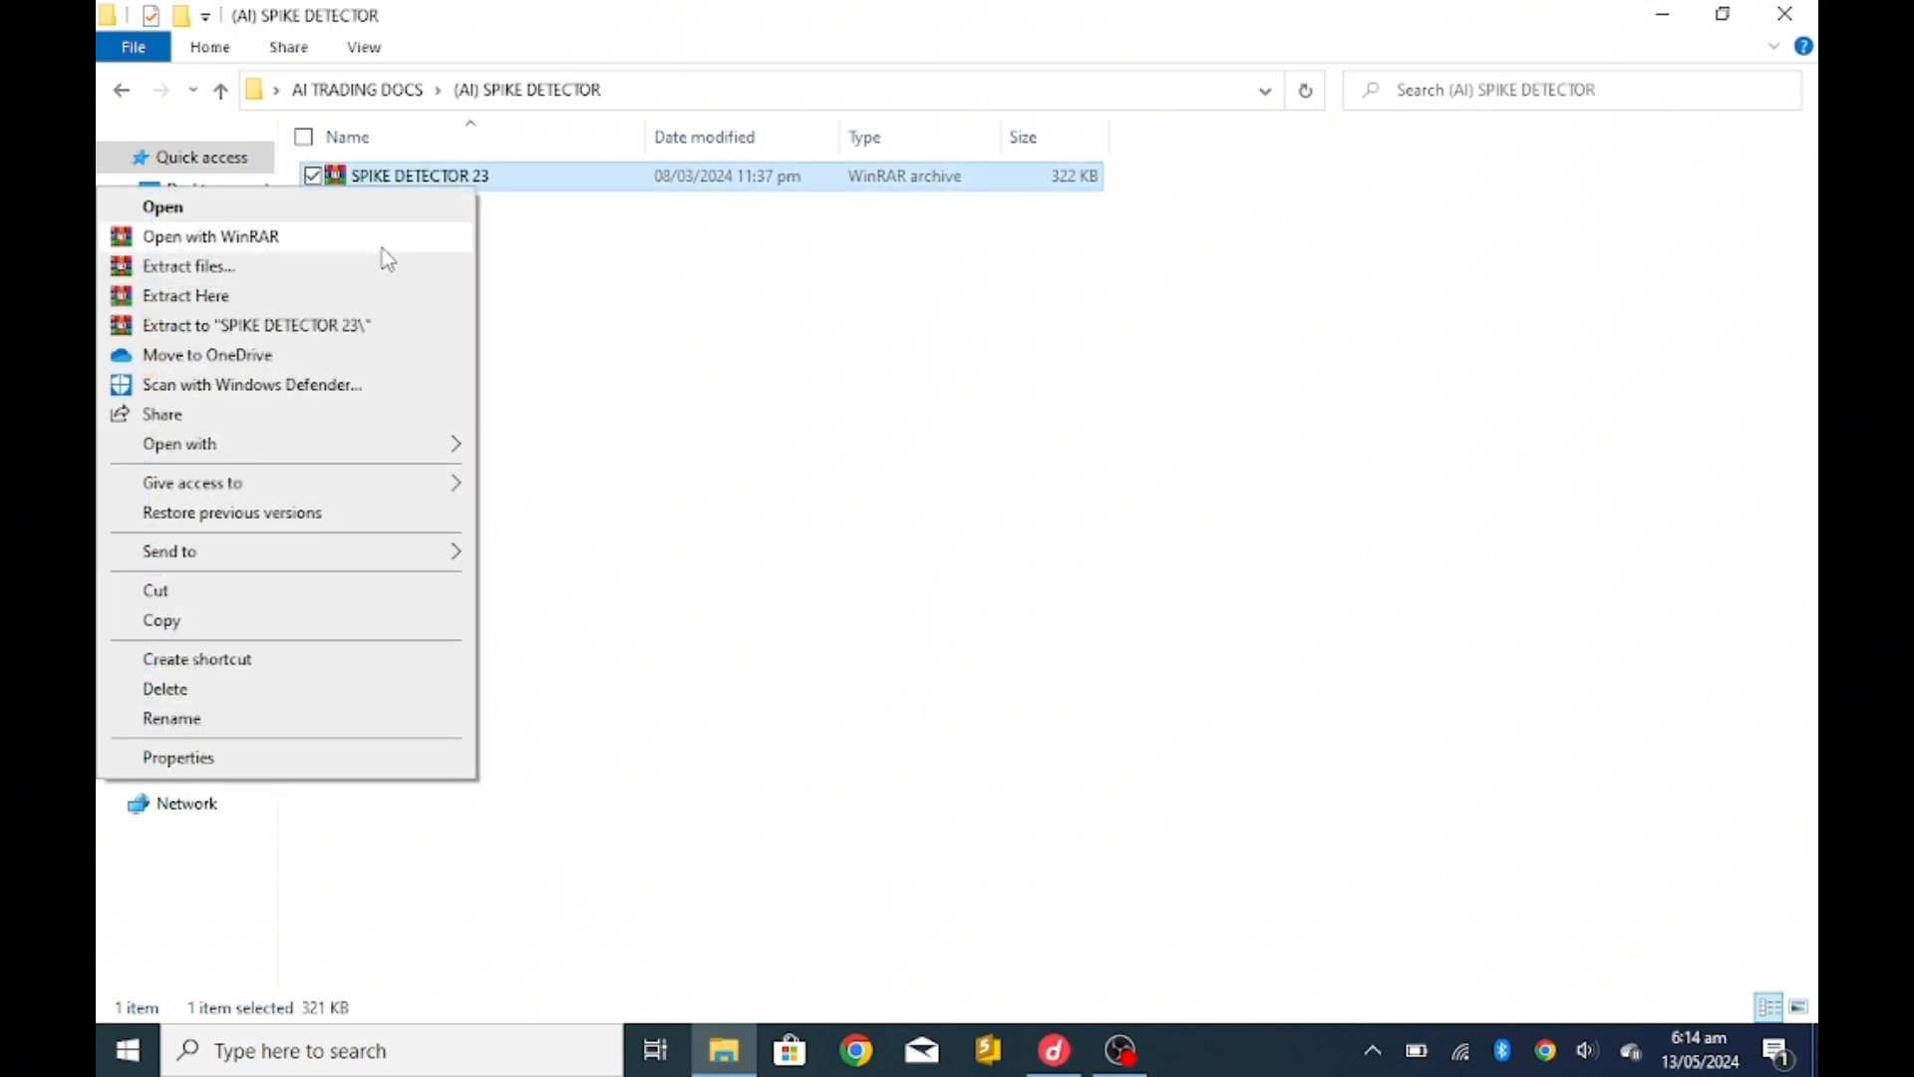
left_click(277, 299)
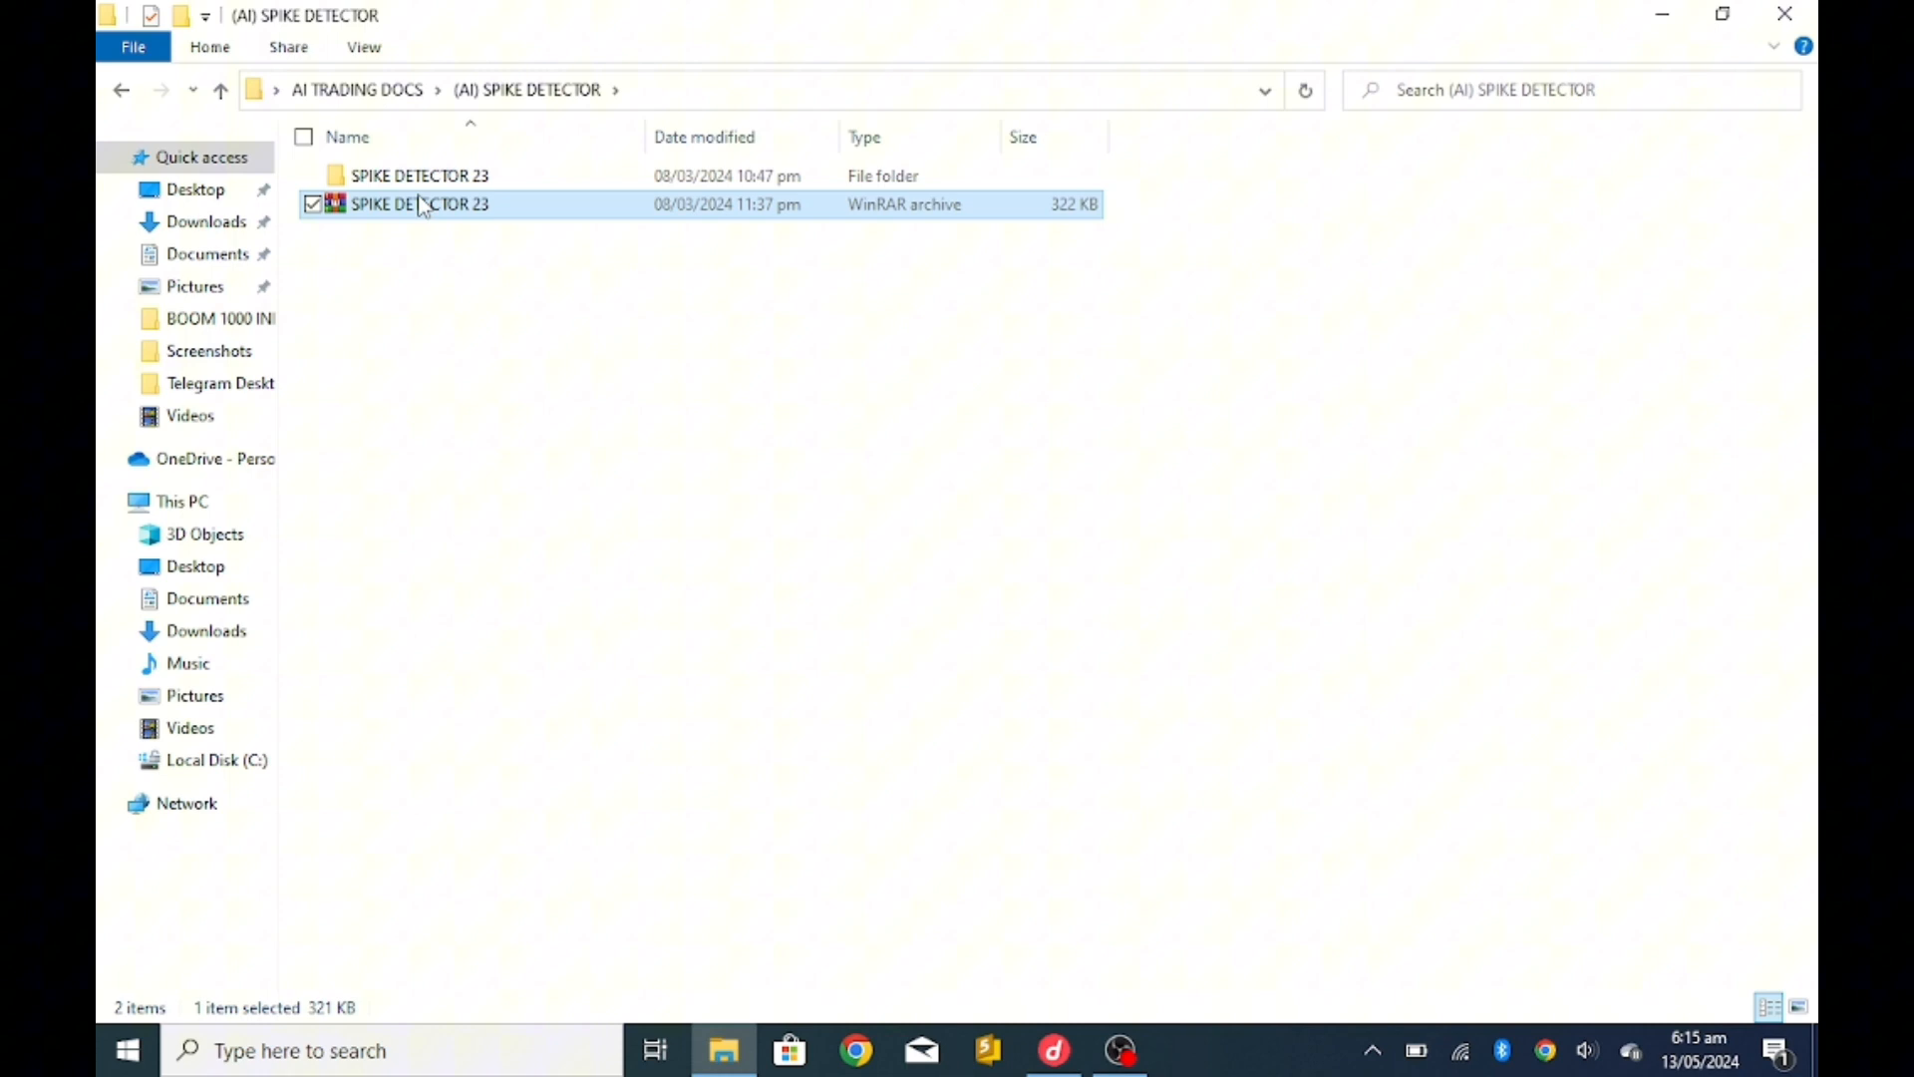
left_click(422, 180)
double_click(423, 179)
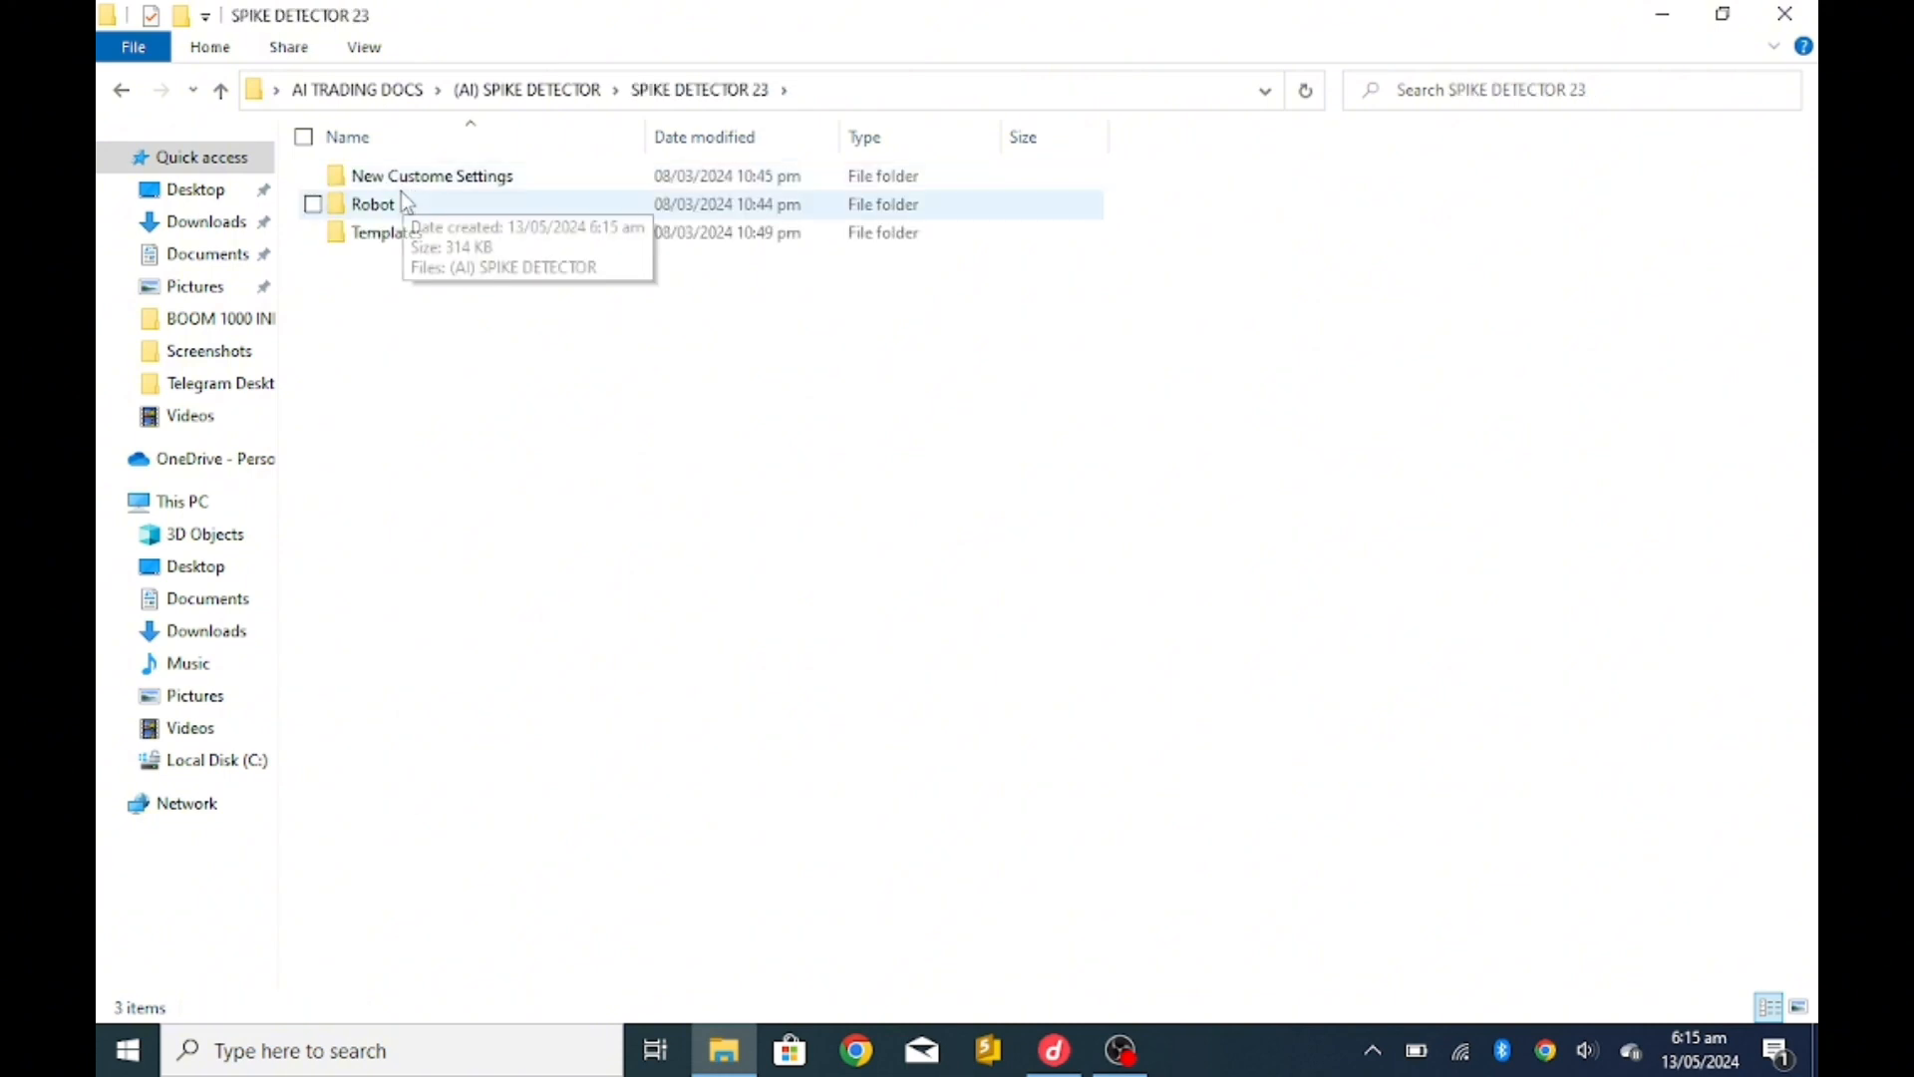
Step: Browse the New Custome Settings, Robot and Templates subfolders, returning each time
double_click(431, 174)
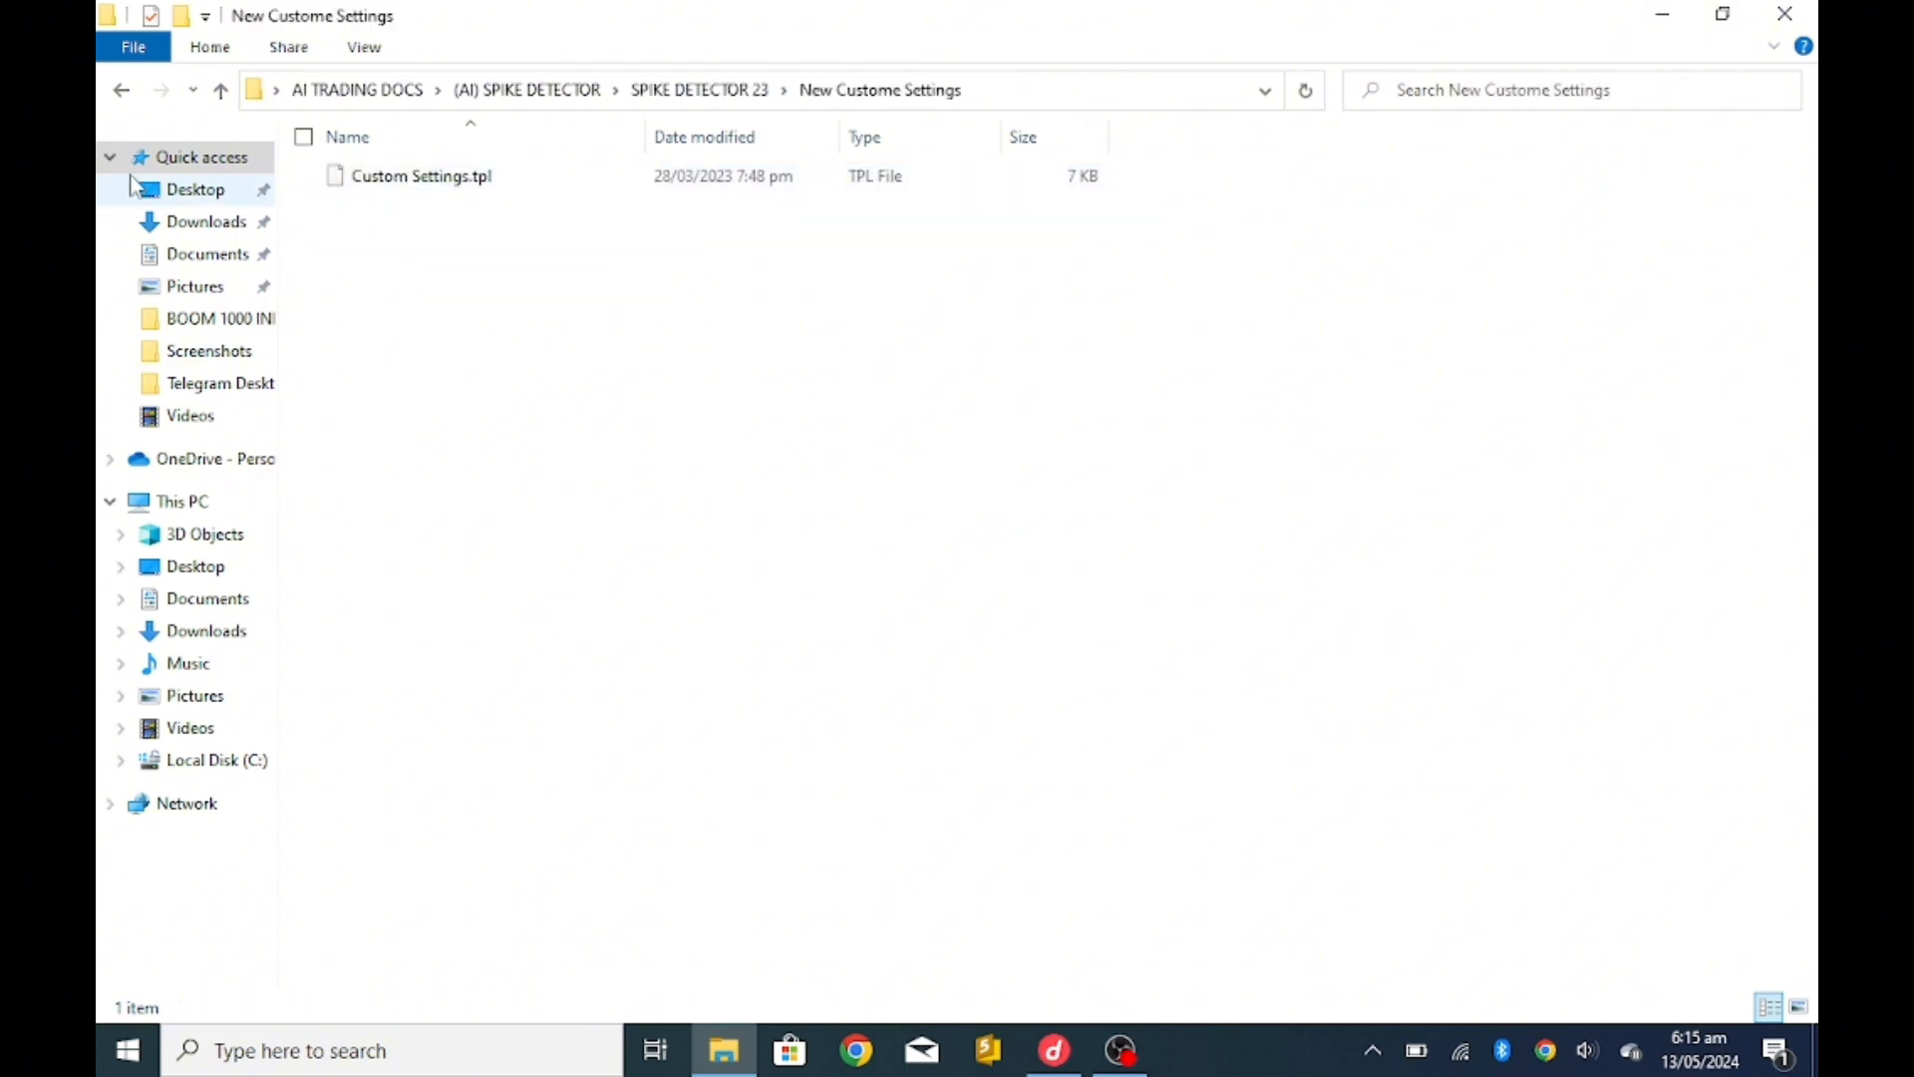
left_click(122, 91)
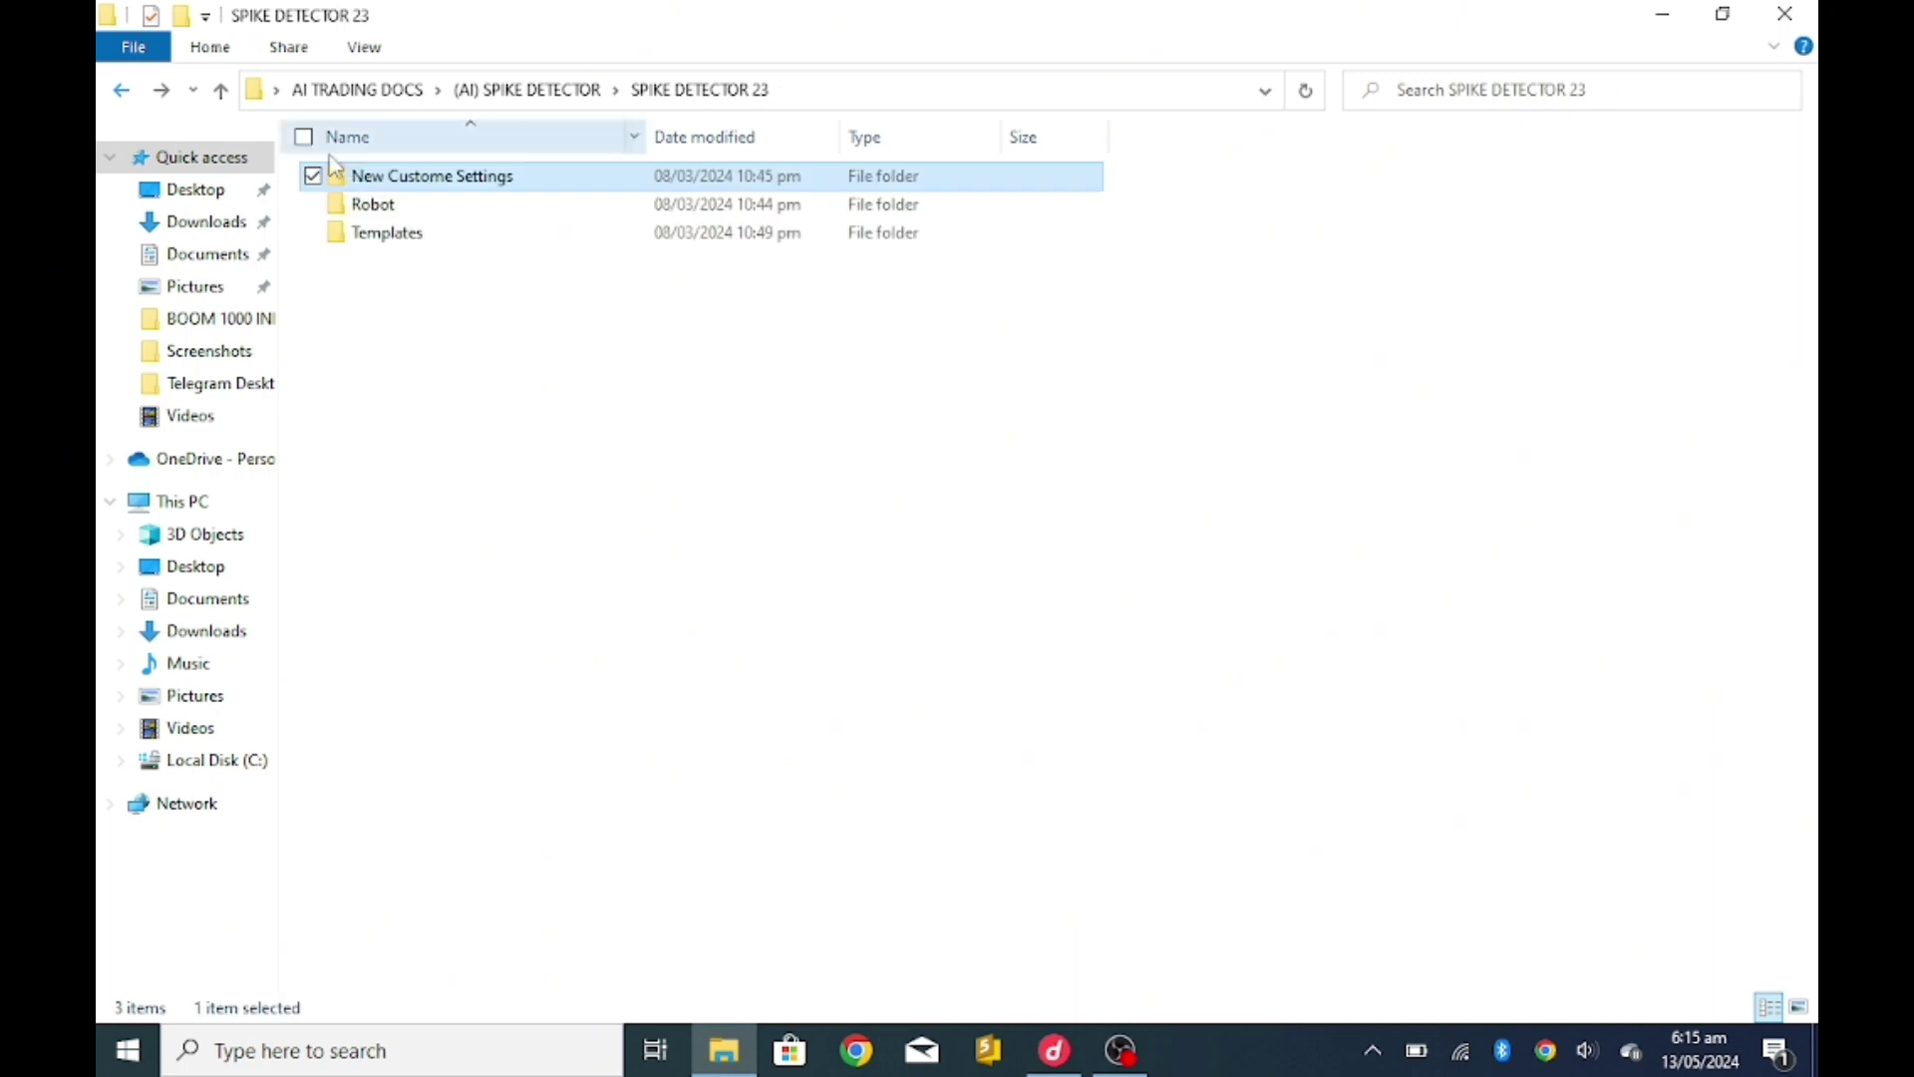
left_click(375, 203)
double_click(374, 203)
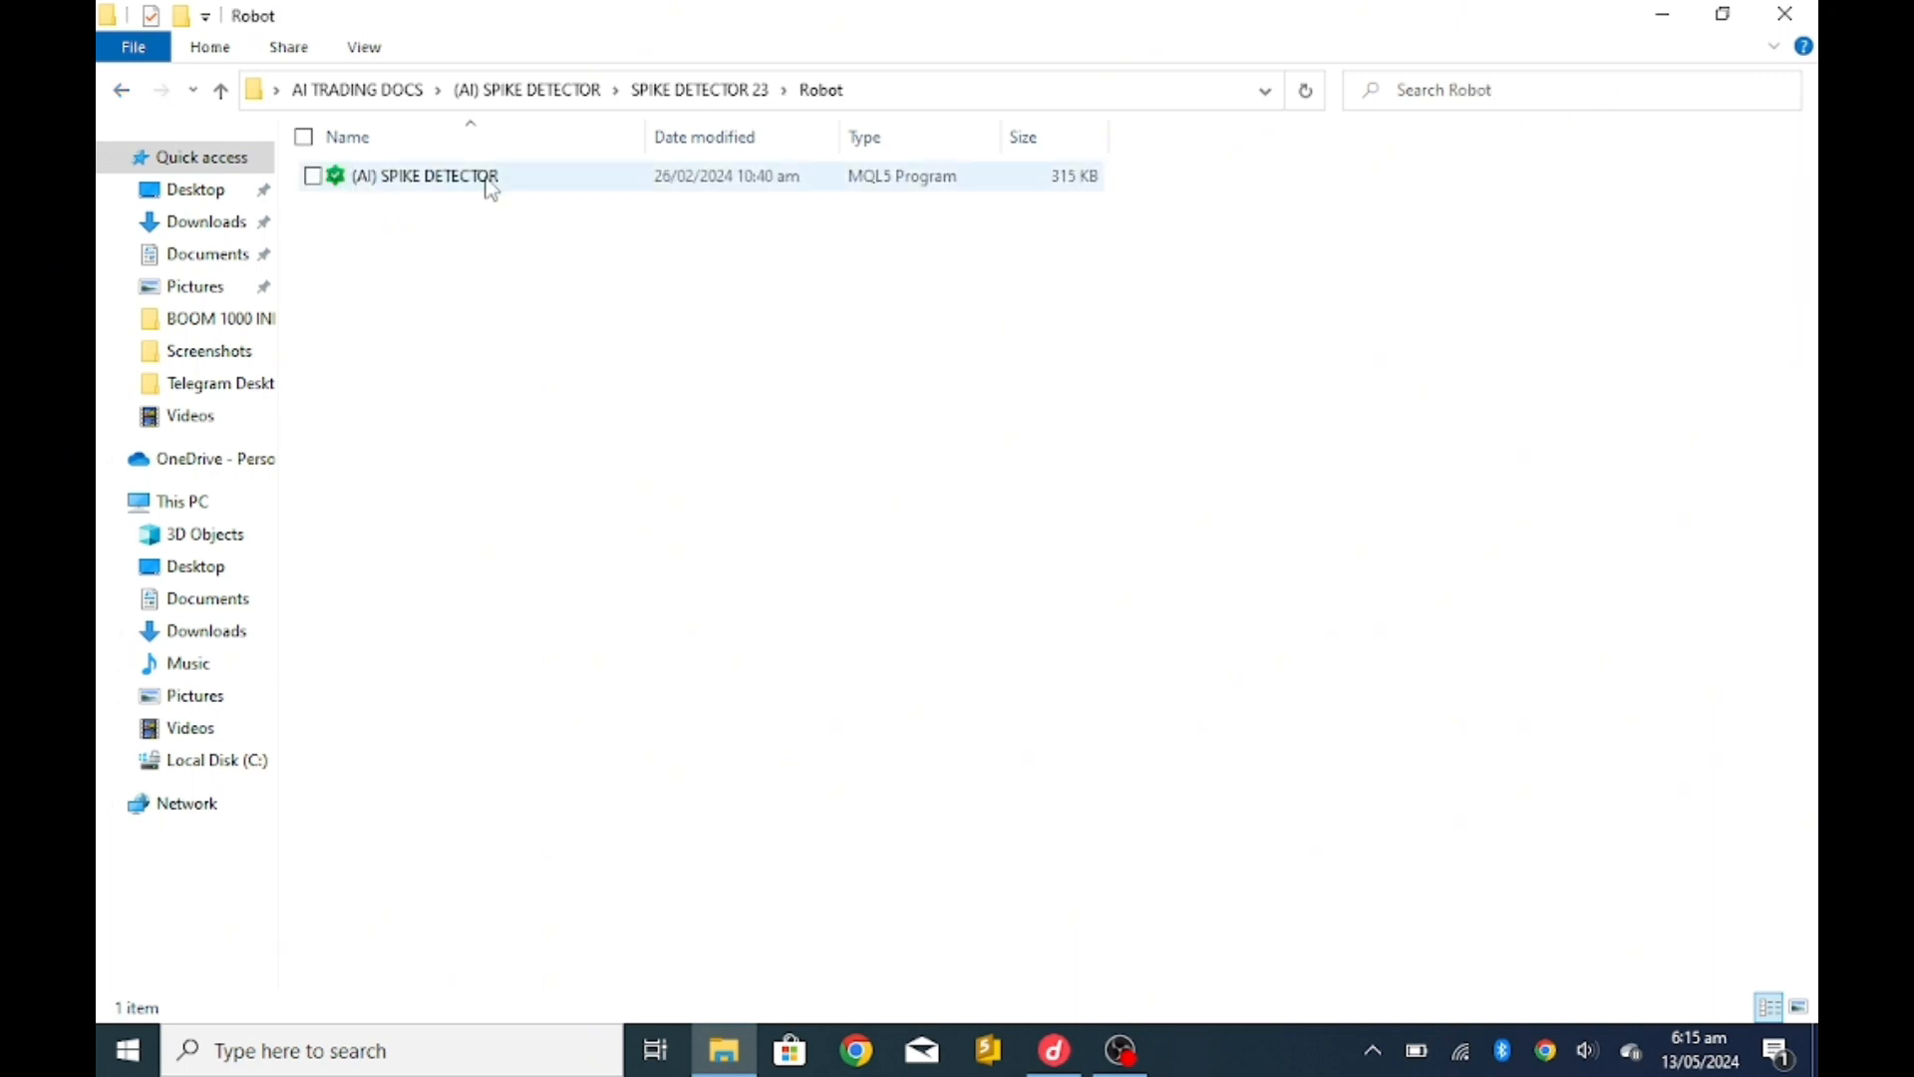
left_click(122, 90)
left_click(387, 233)
double_click(388, 232)
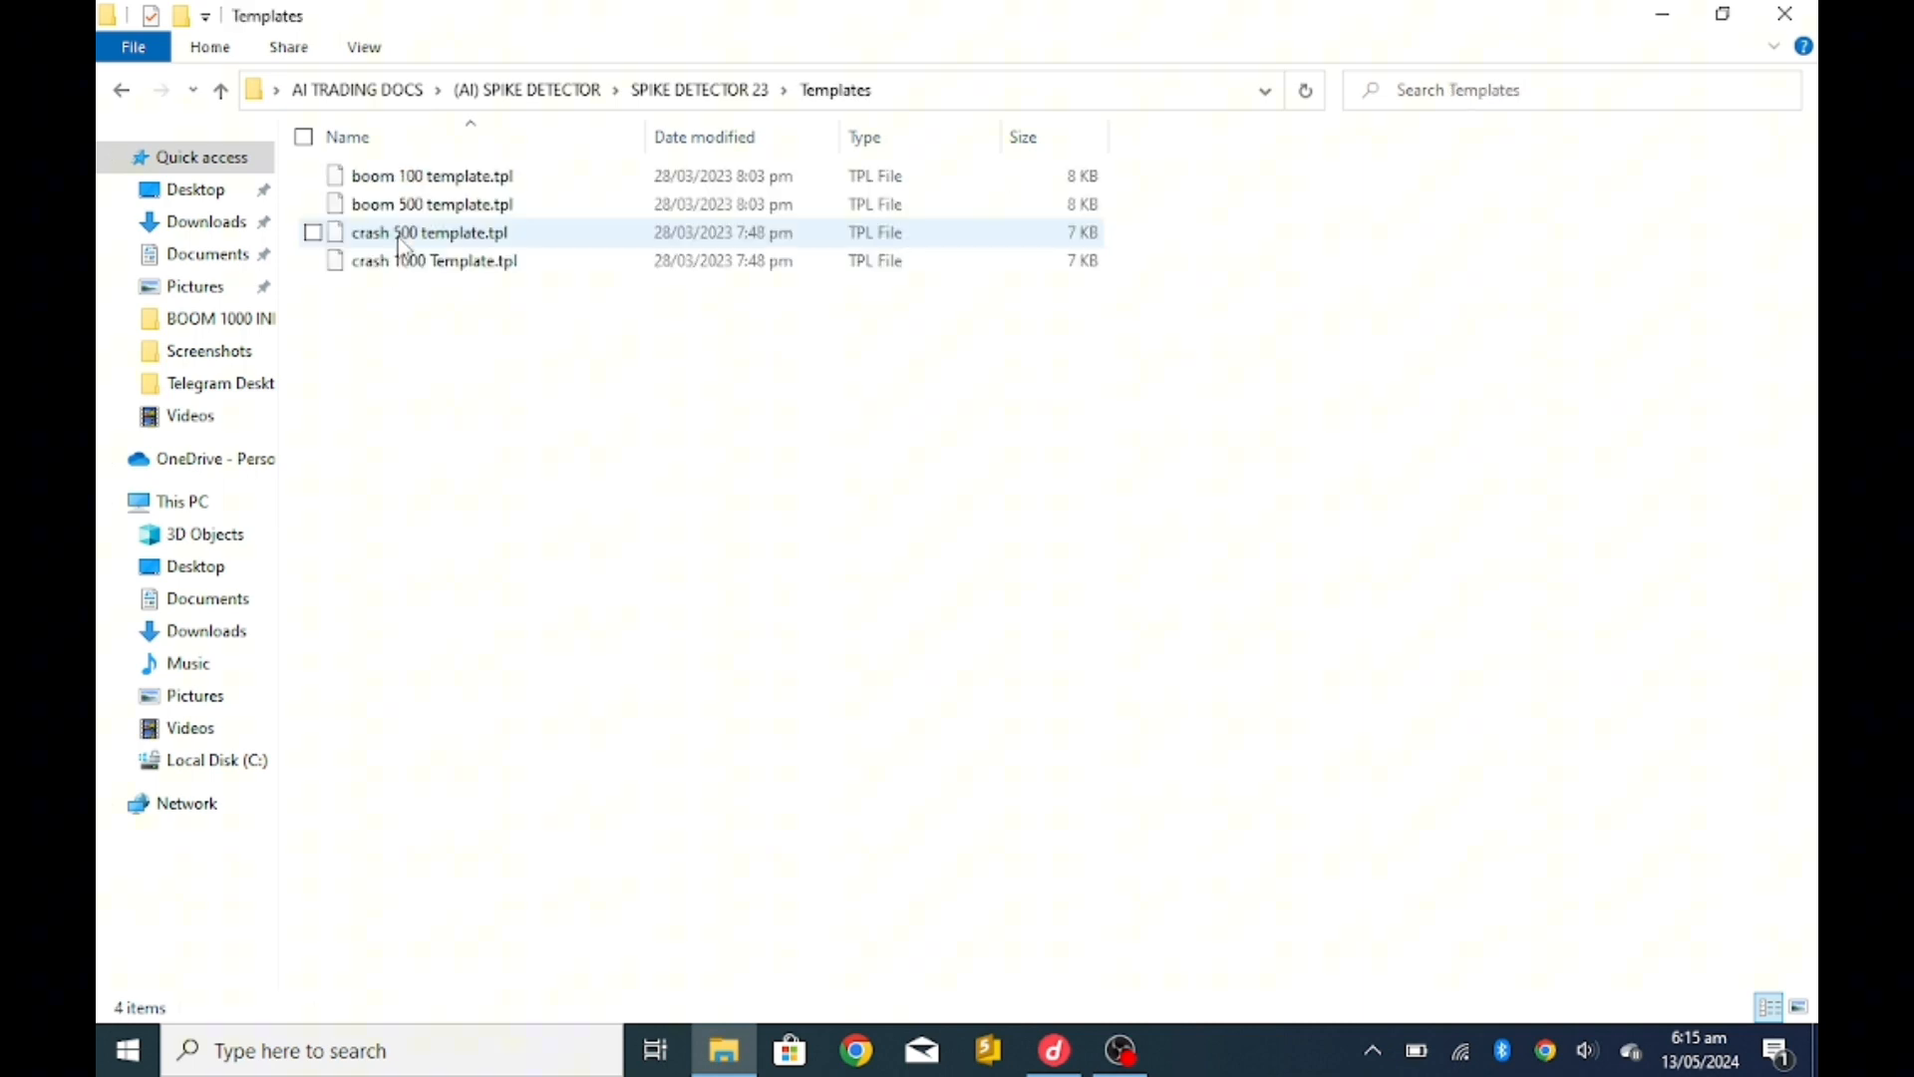
left_click(123, 90)
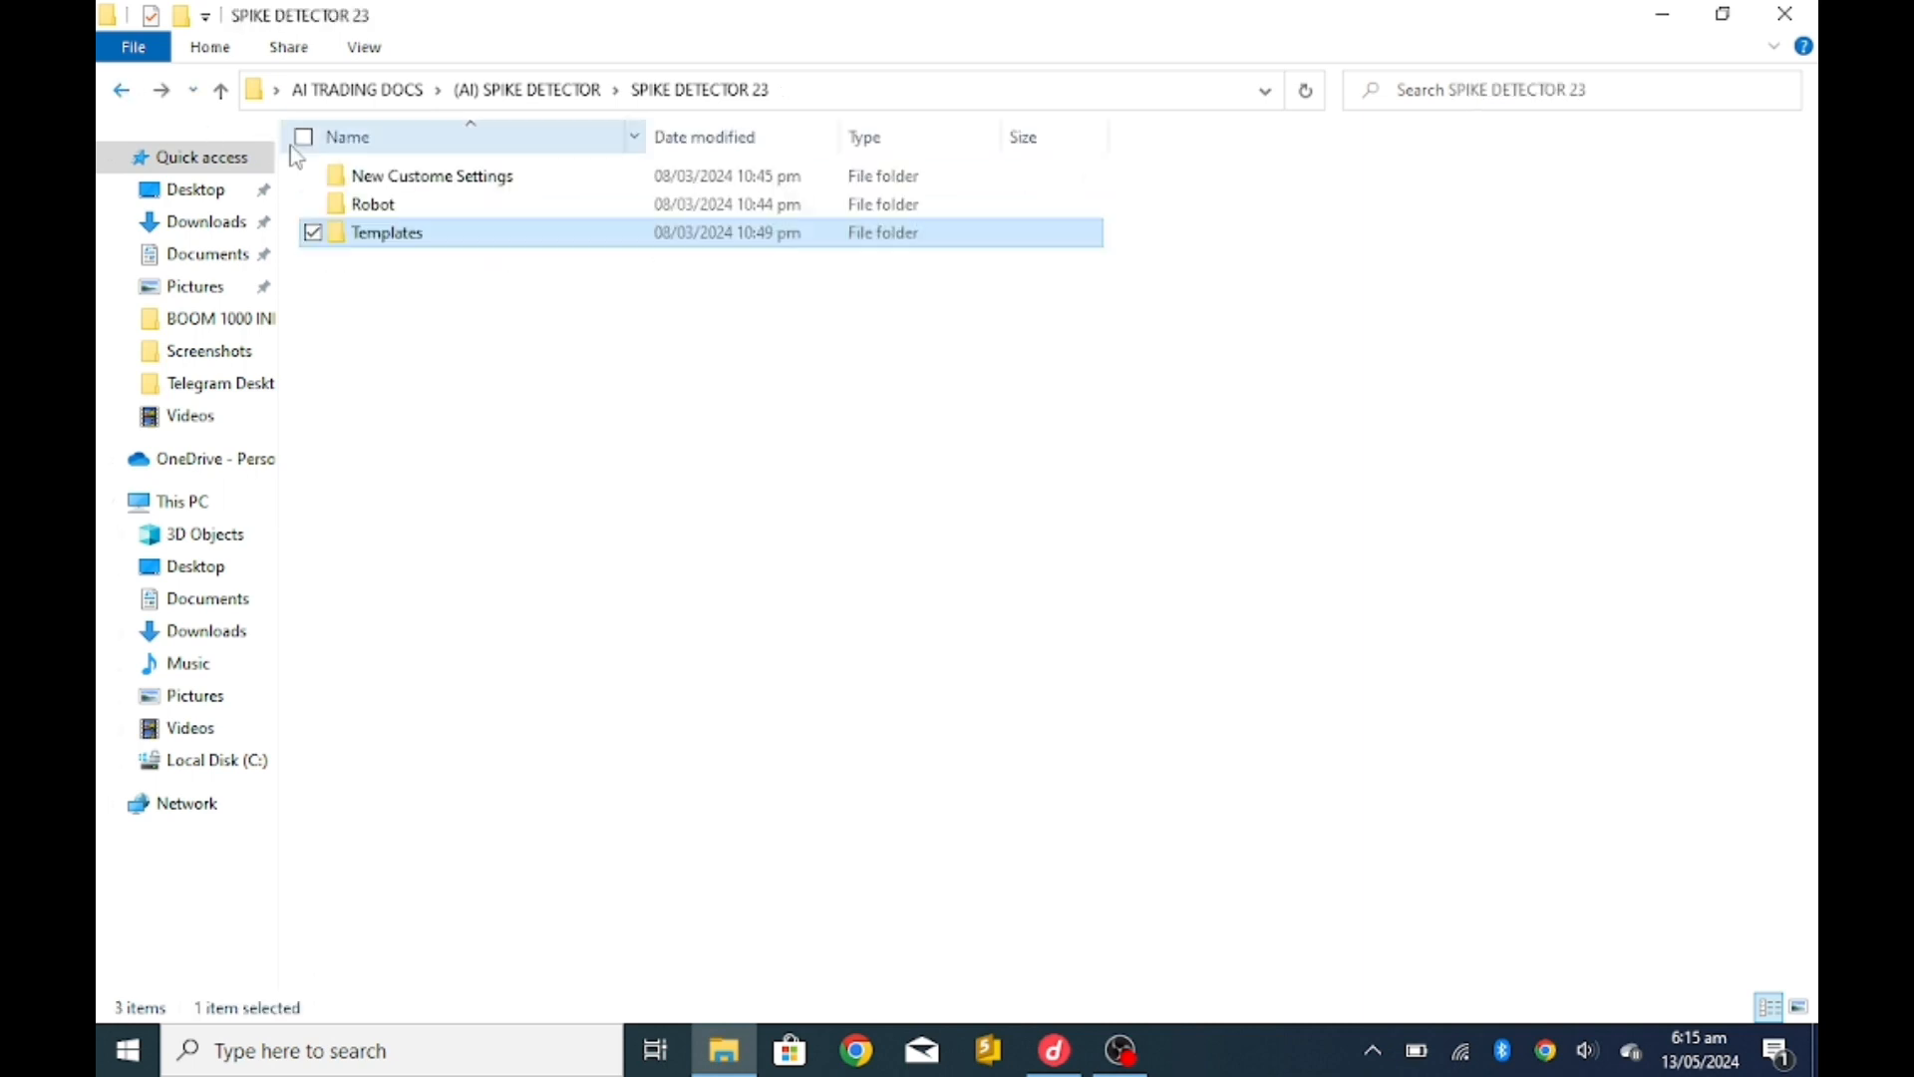
left_click(432, 177)
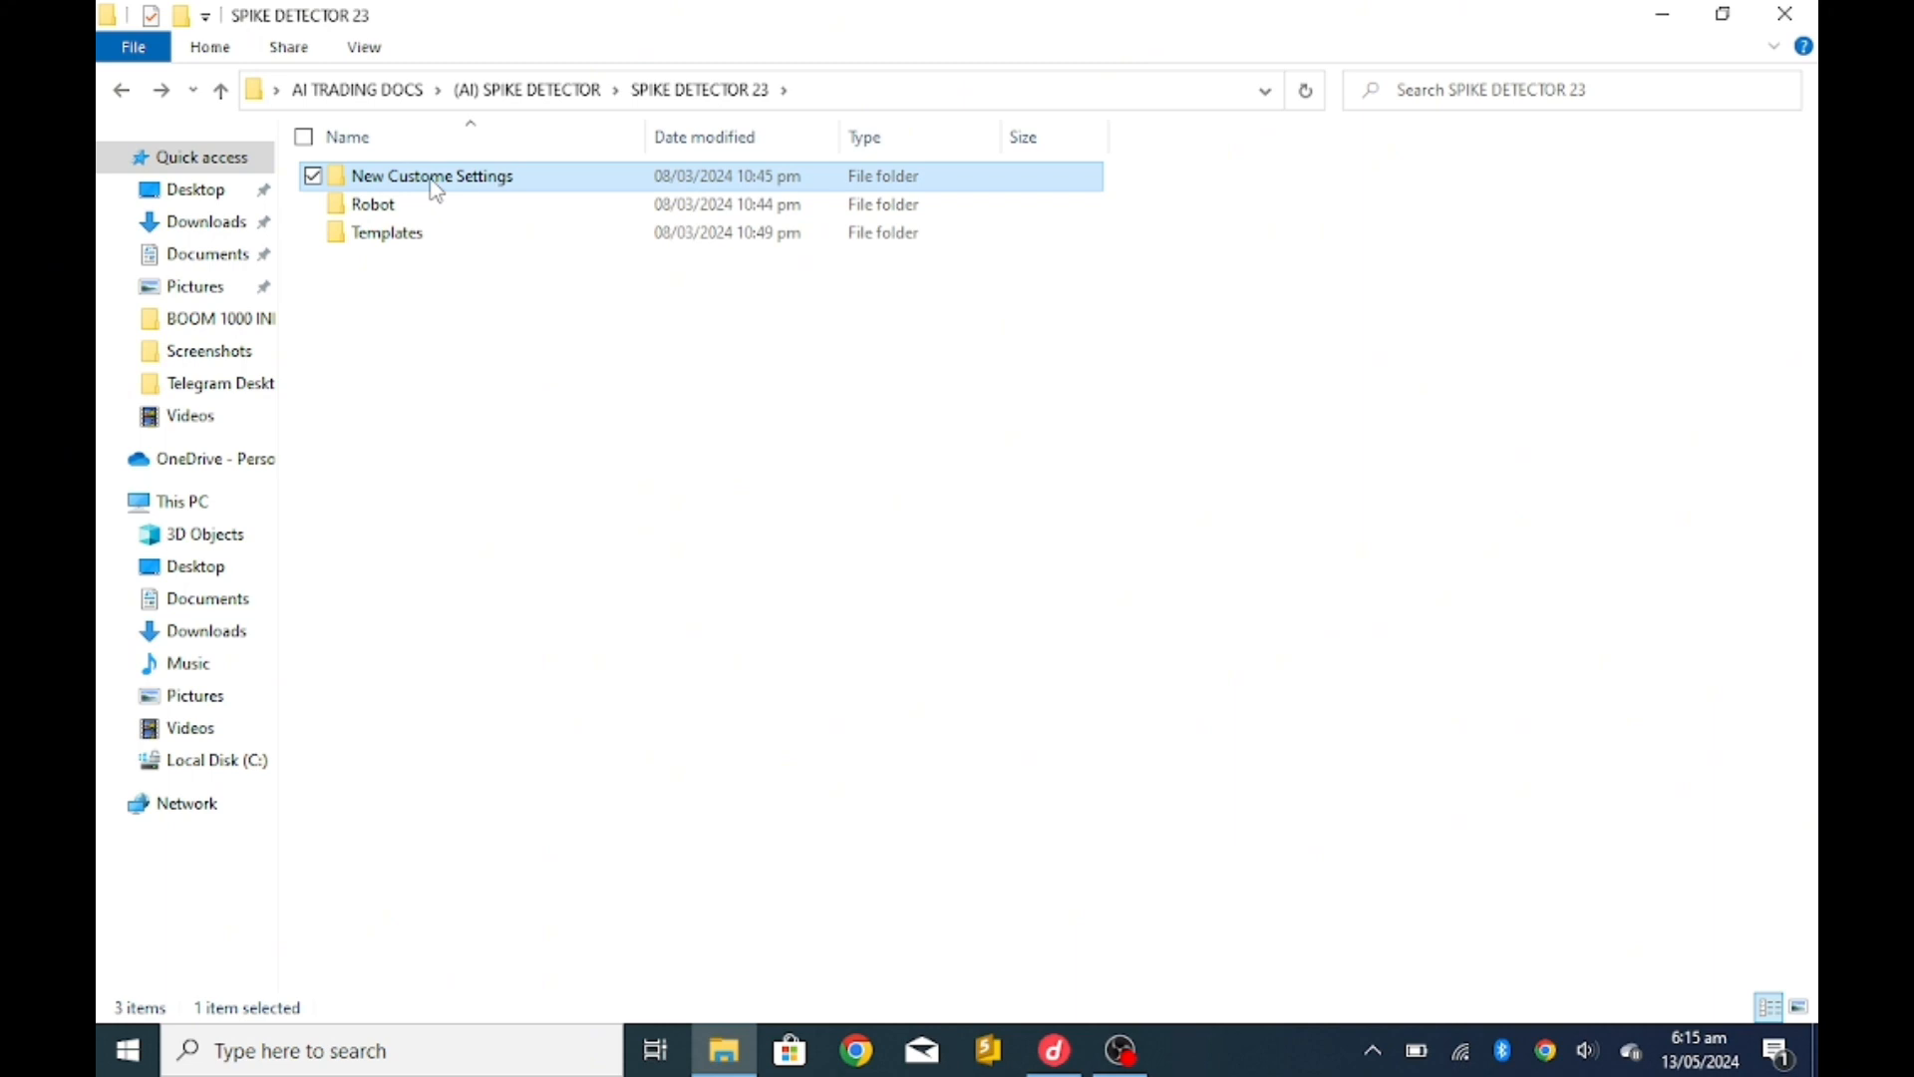
Step: Copy the New Custome Settings folder and navigate to Local Disk (C:)
right_click(433, 176)
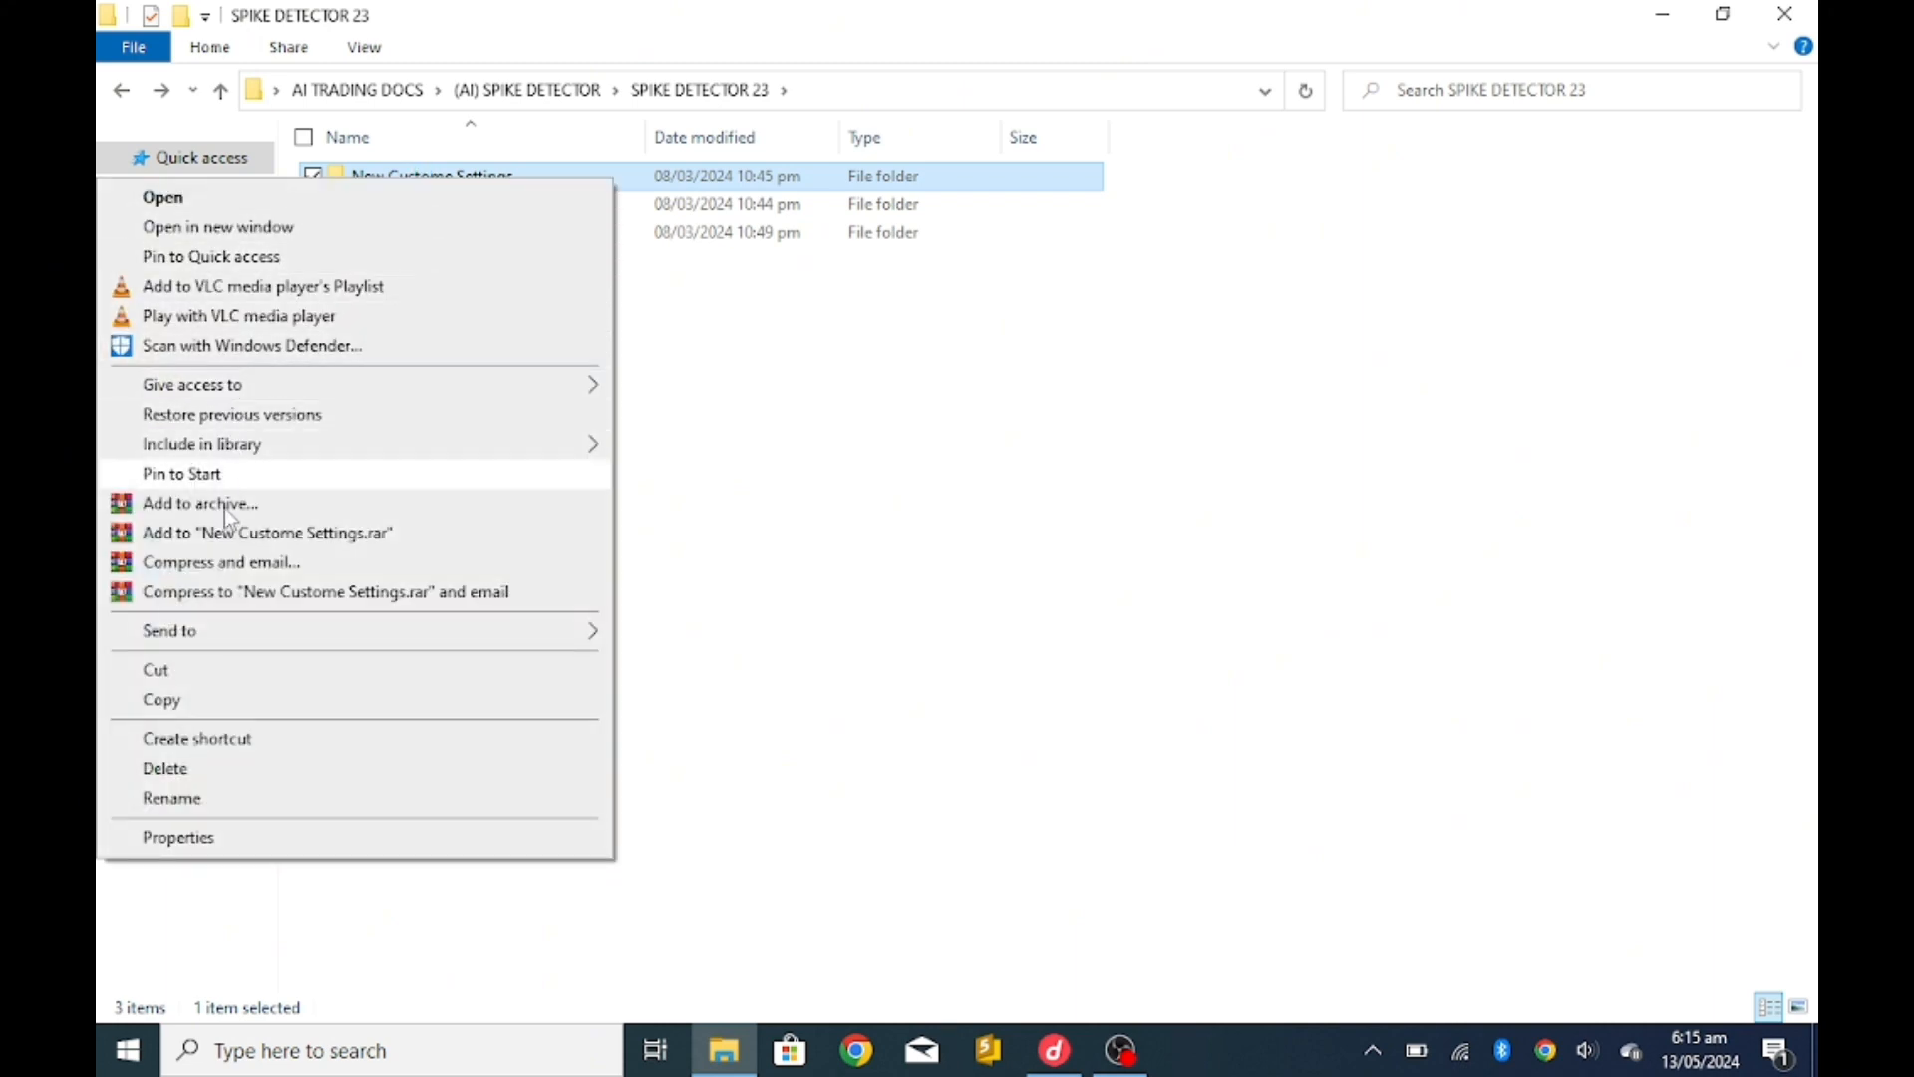
left_click(162, 698)
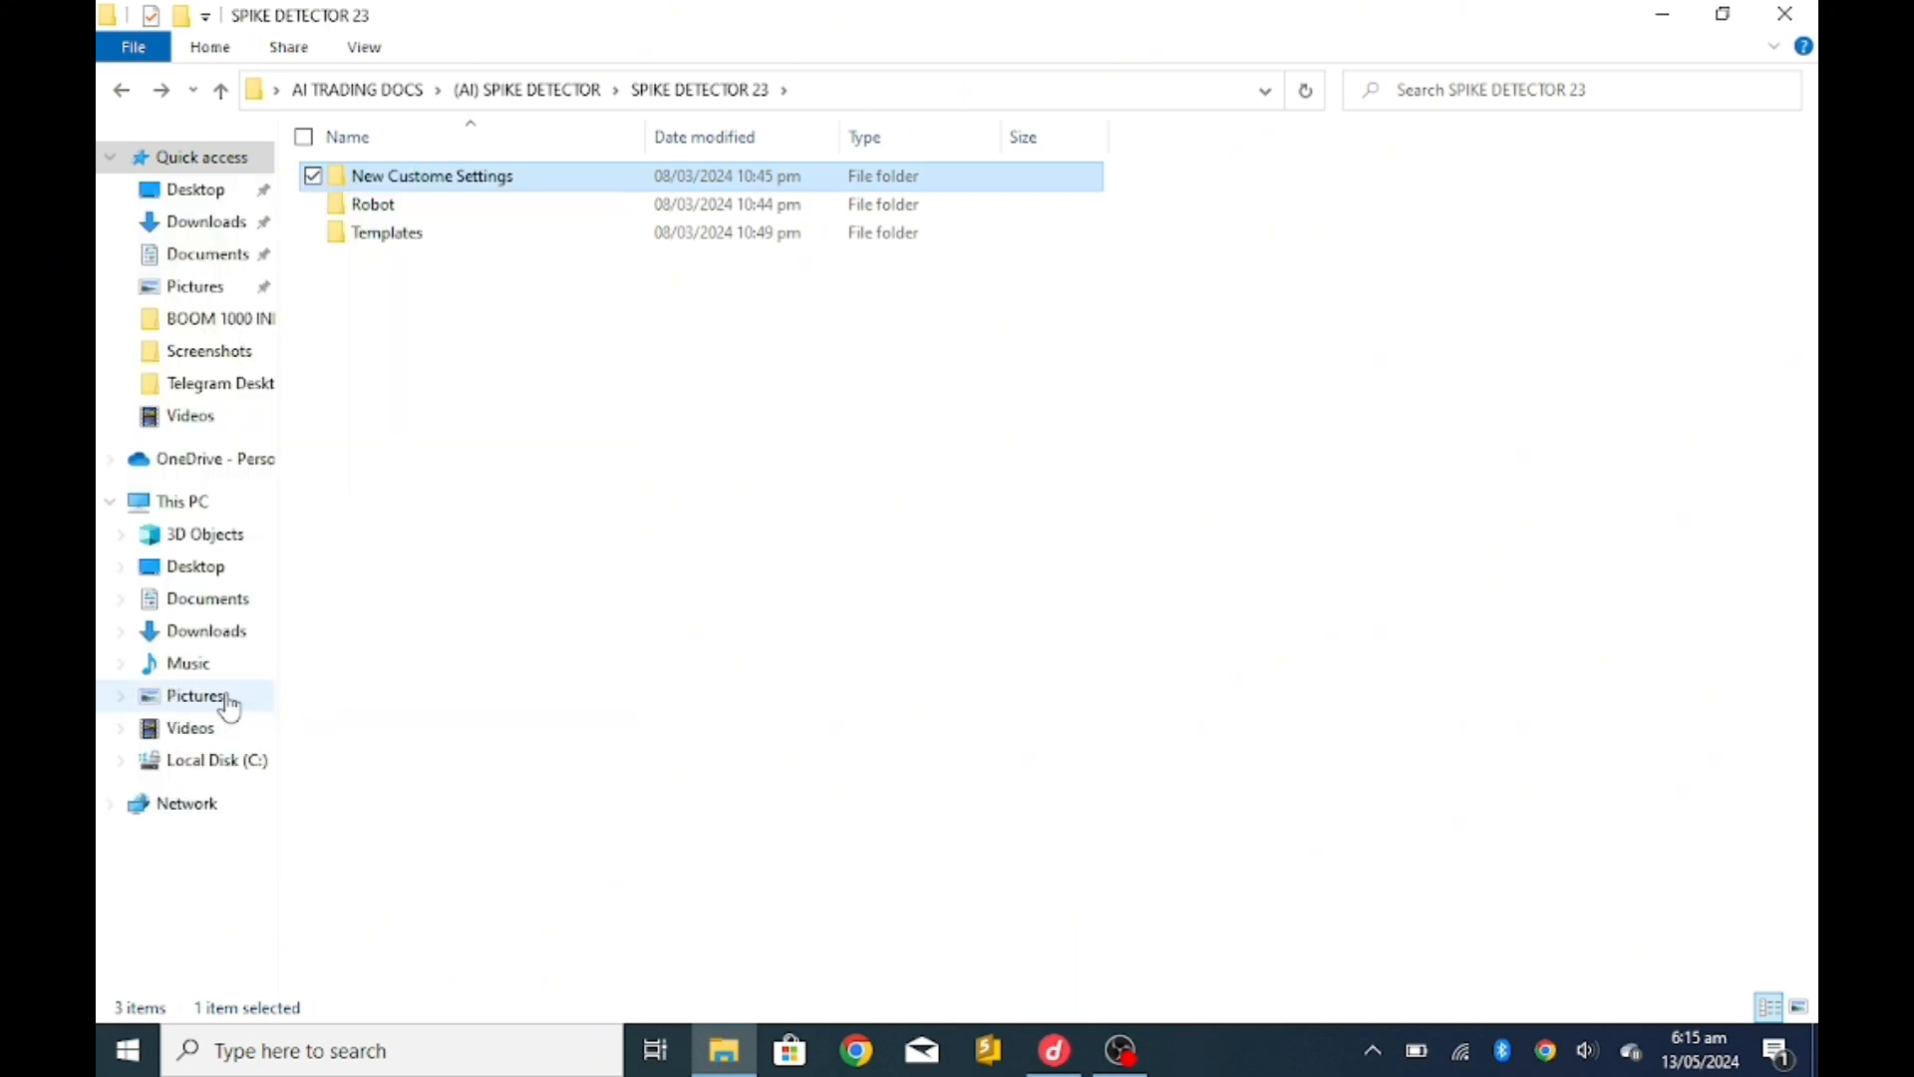
left_click(182, 500)
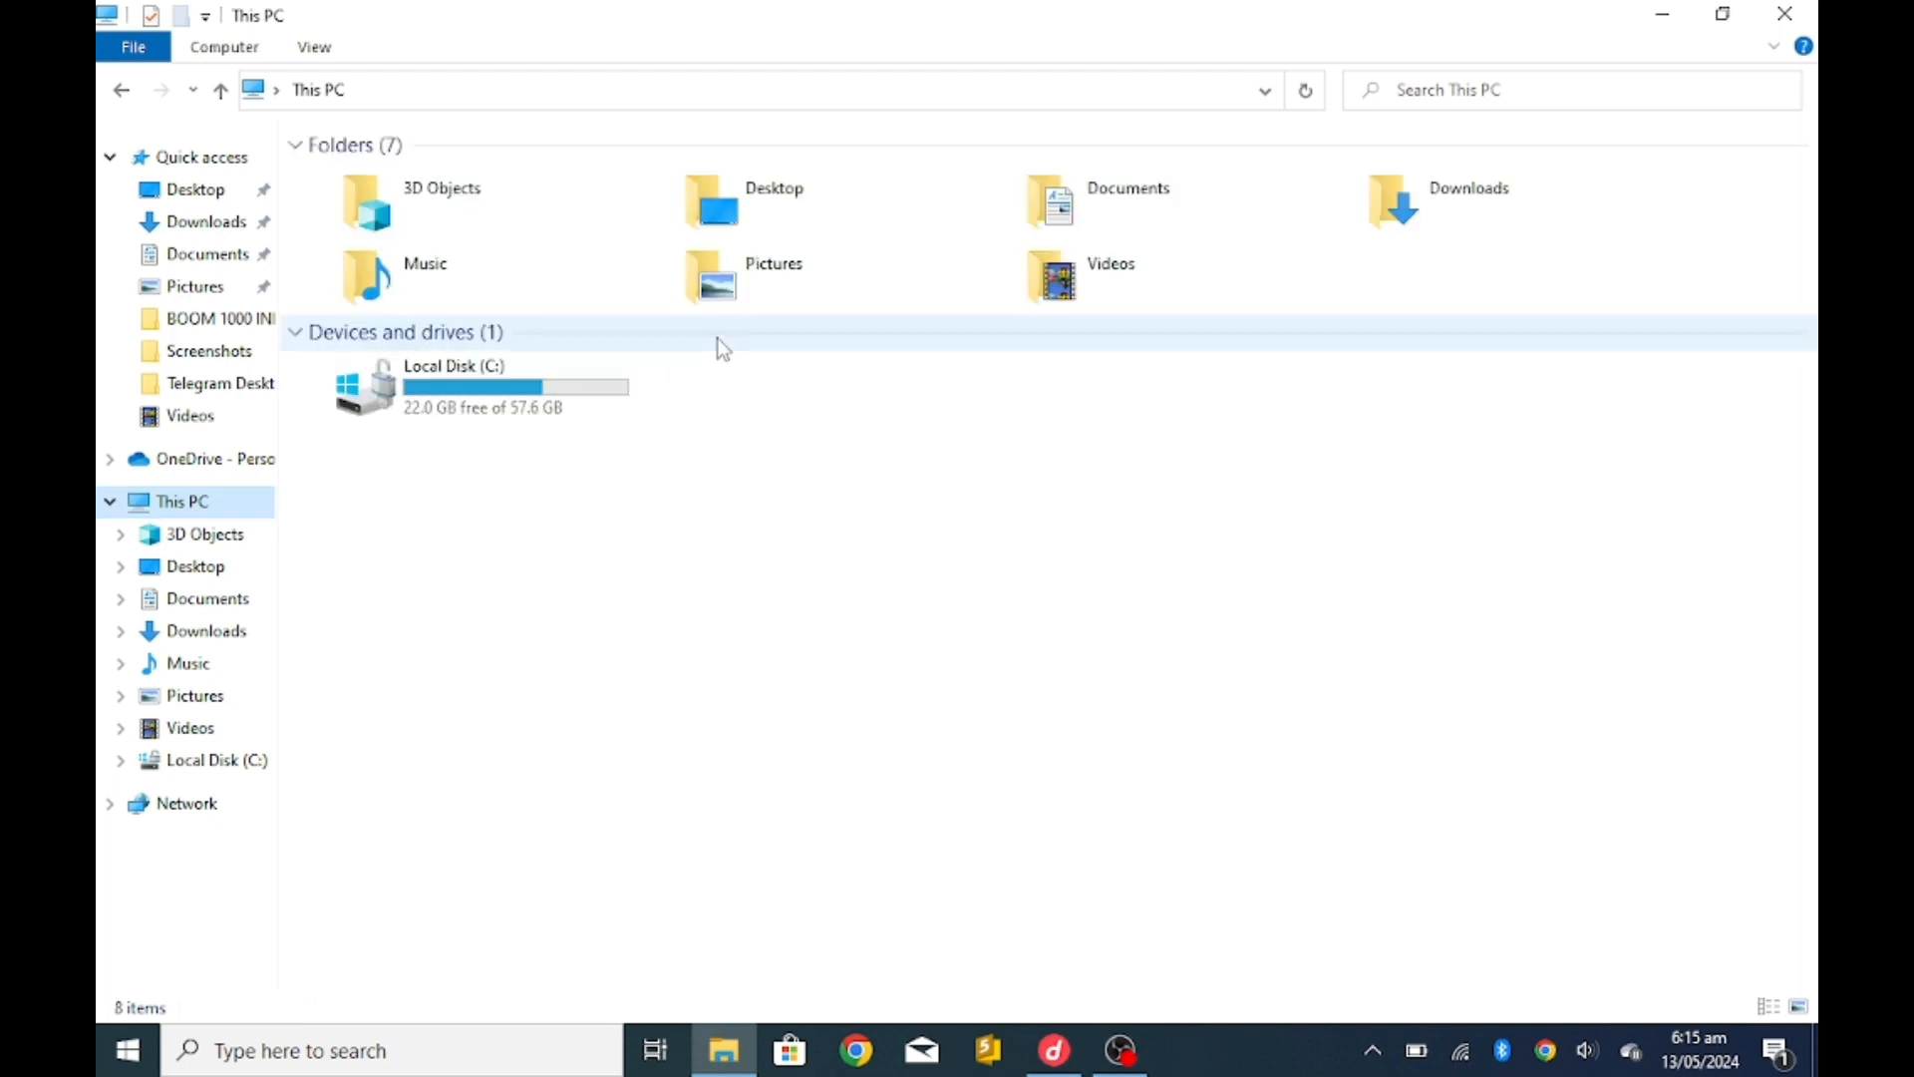
left_click(502, 391)
double_click(508, 420)
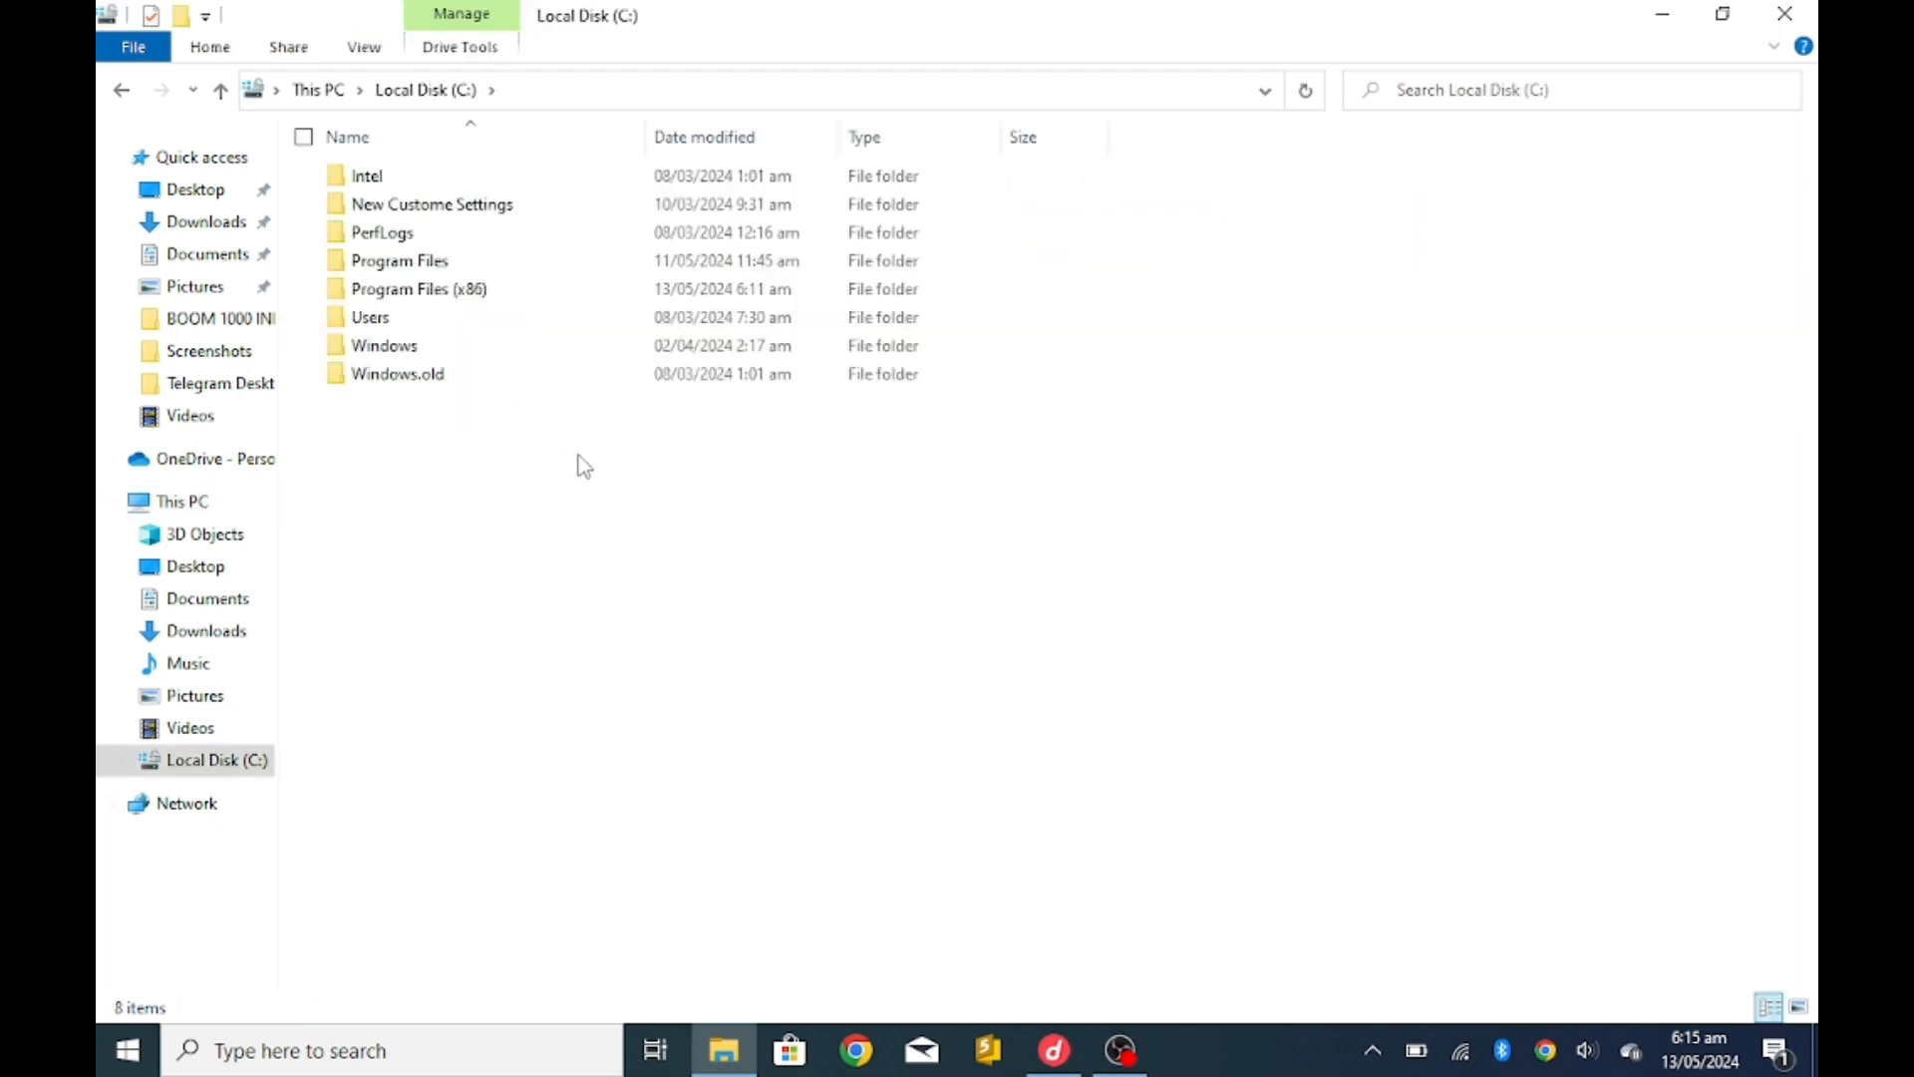
Step: Create a new folder ai-spike on C: and rename it to hassan
right_click(549, 497)
mouse_move(419, 755)
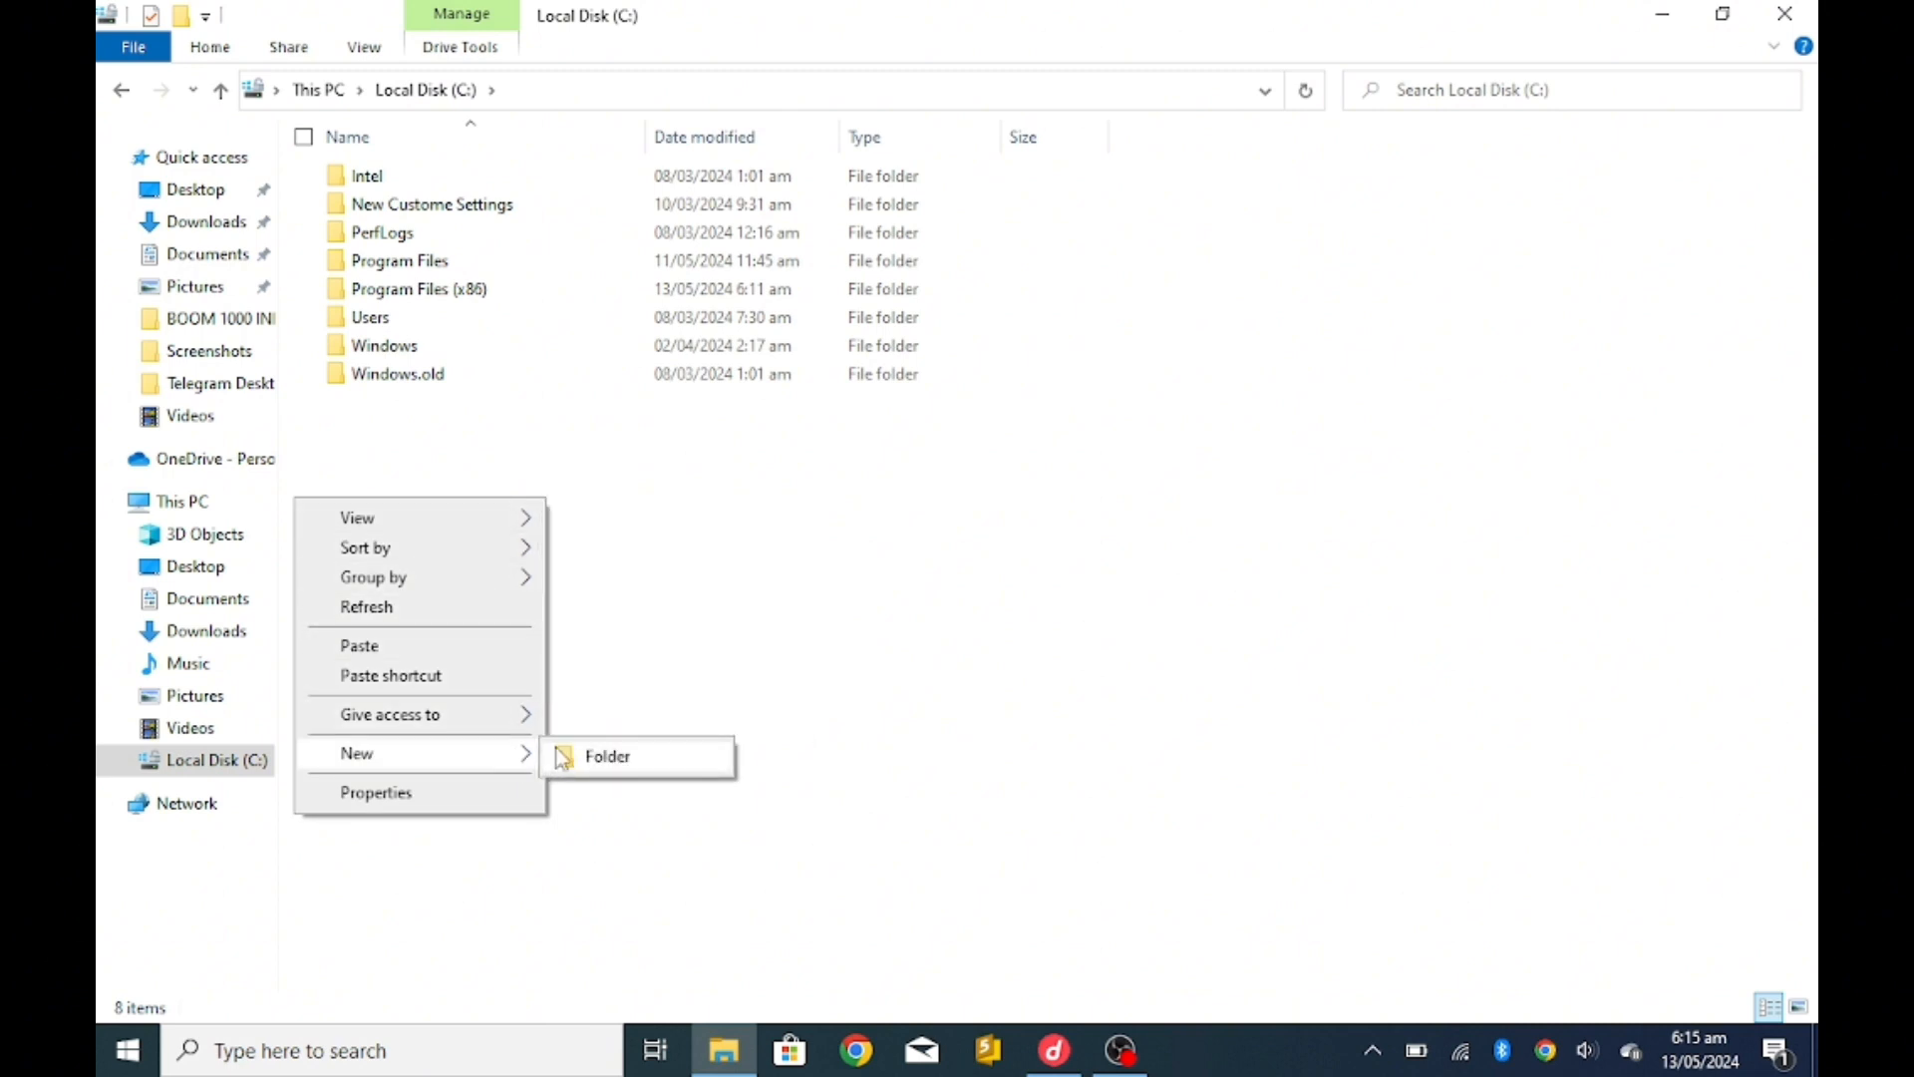
left_click(606, 757)
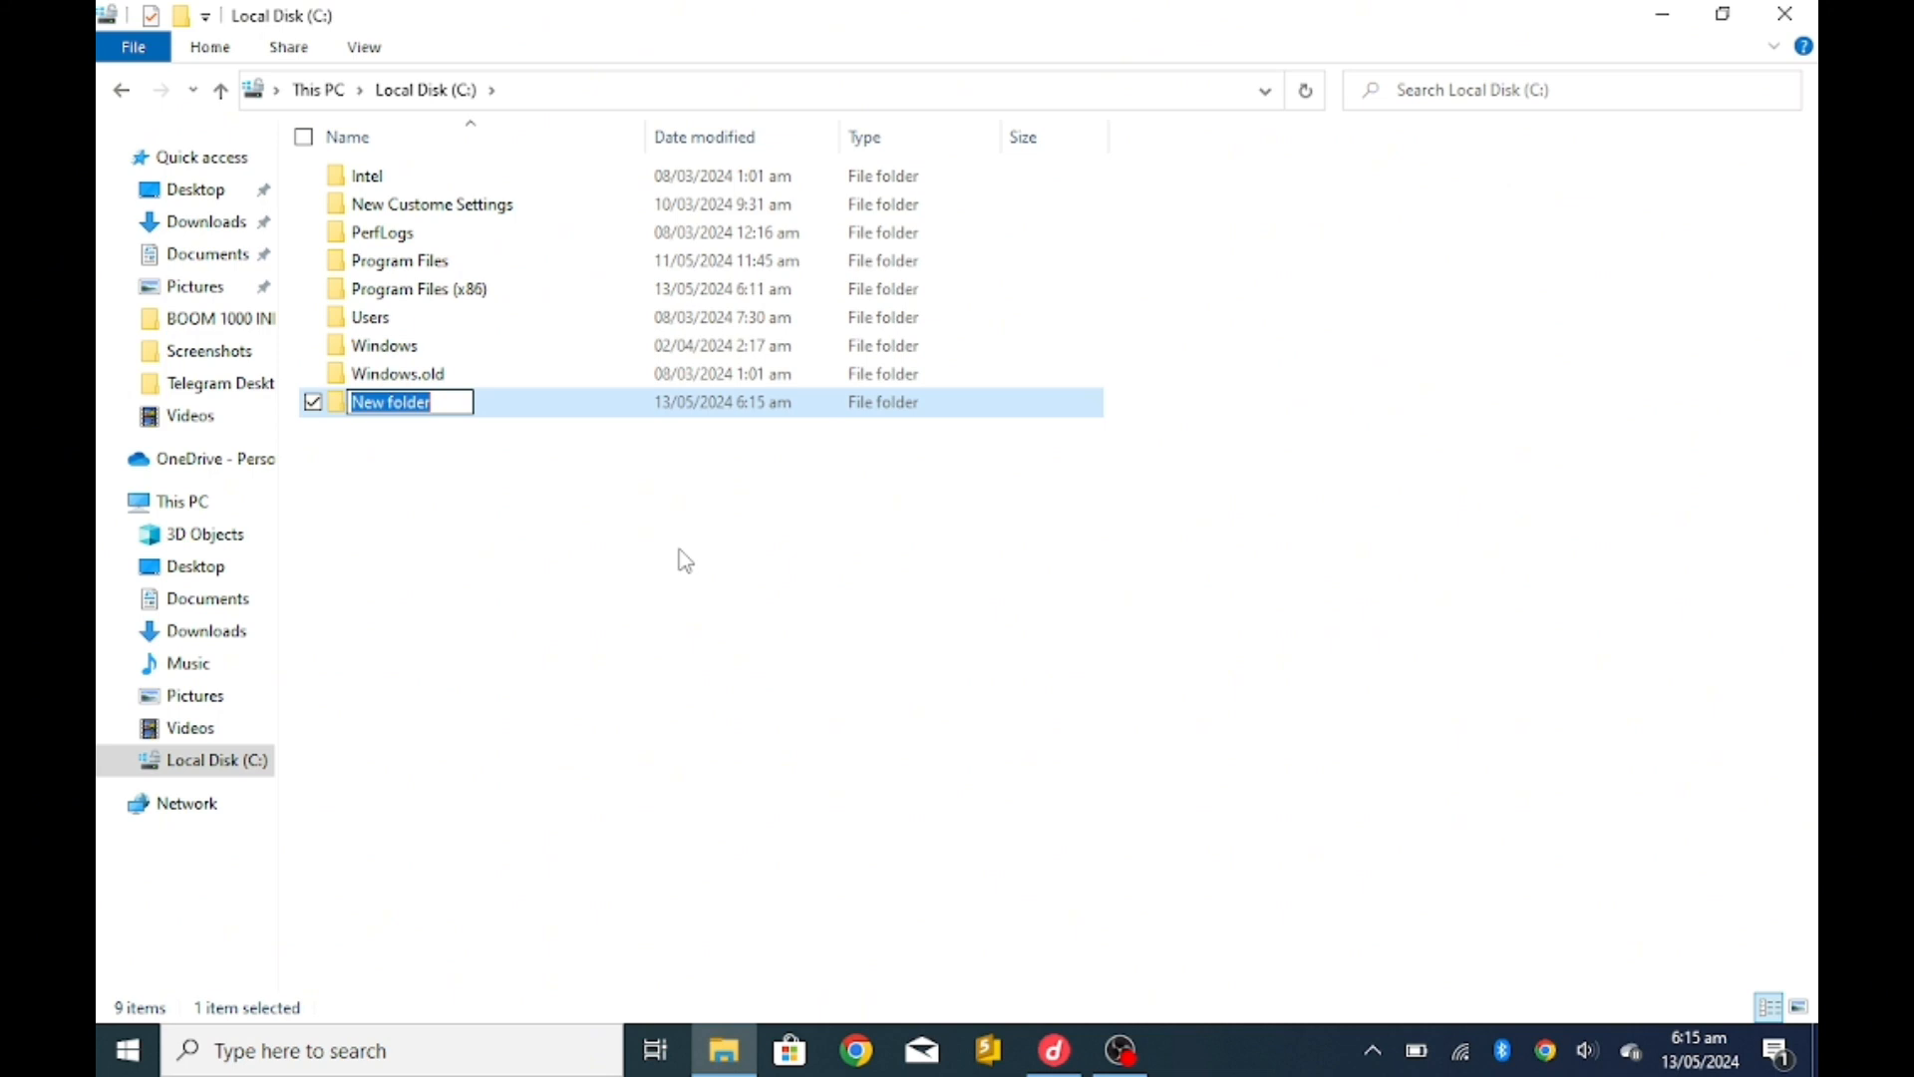
type("a")
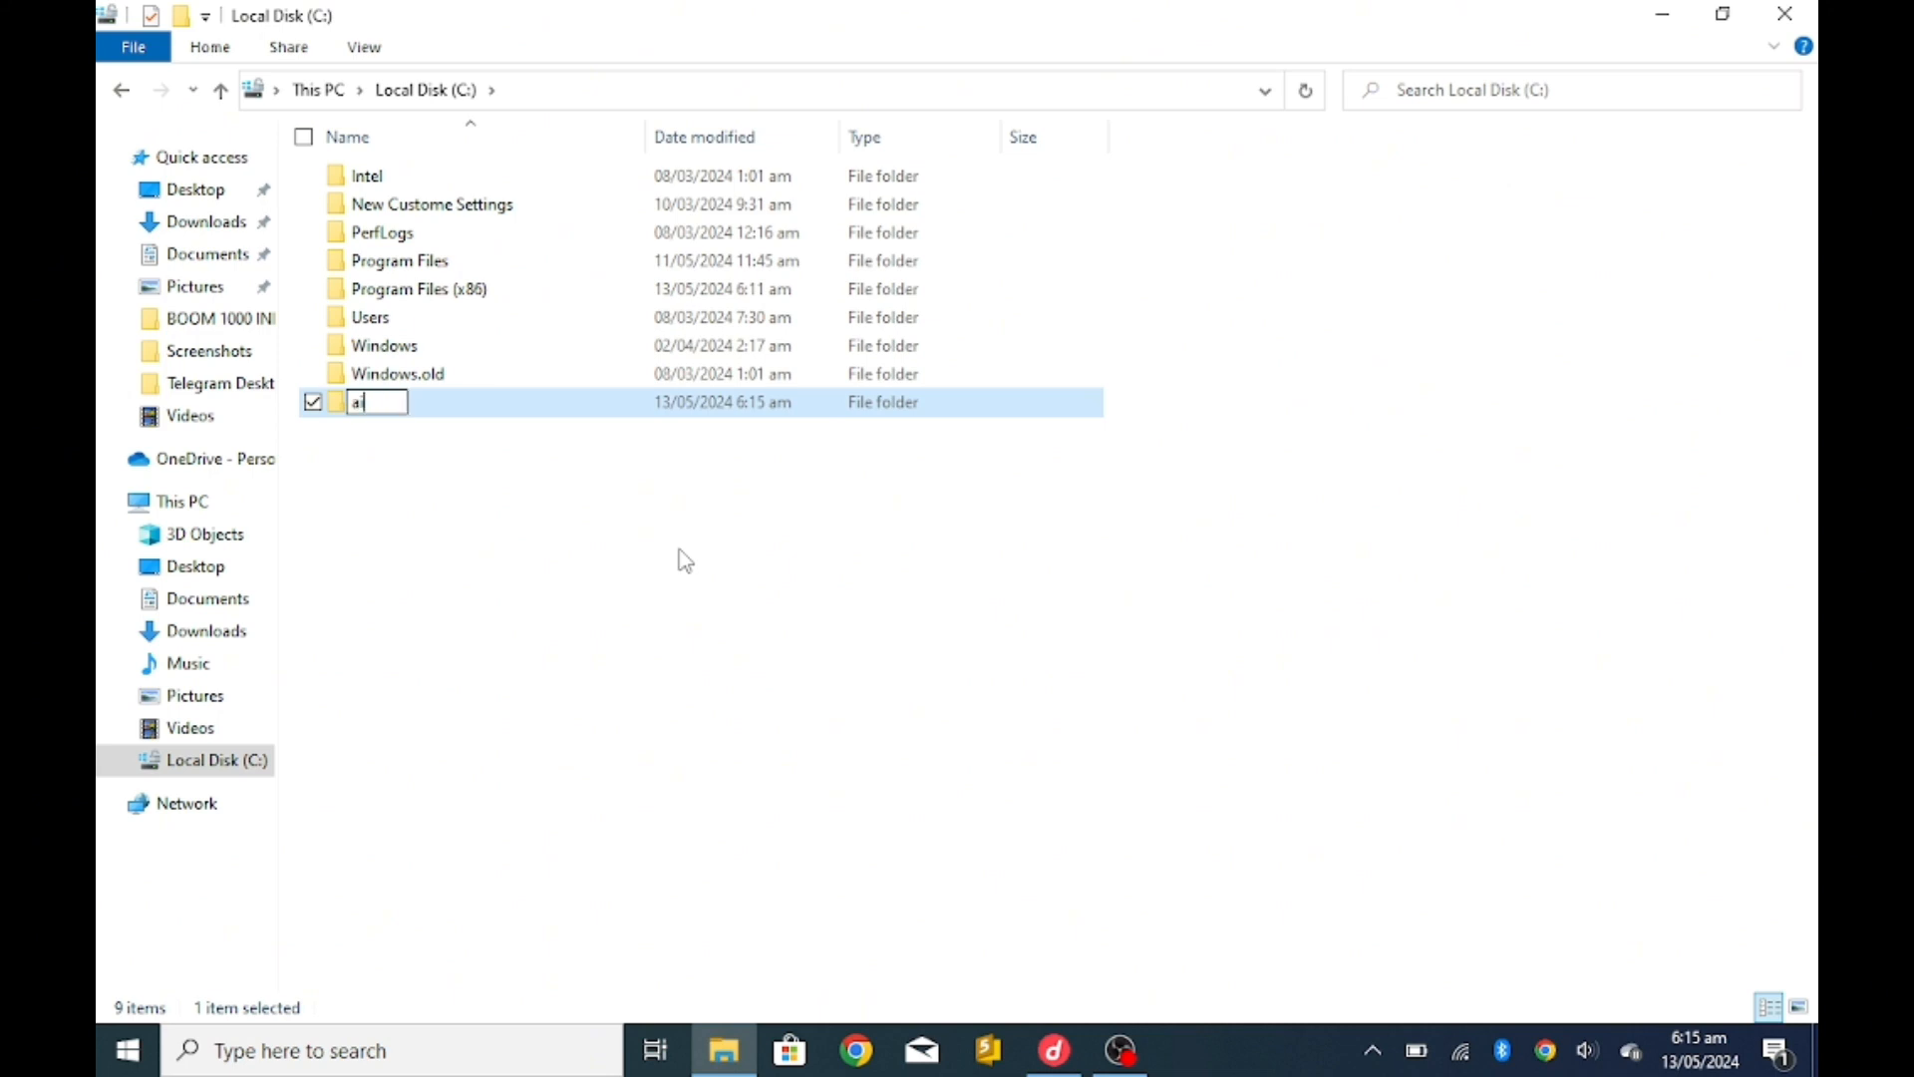
type("-spike")
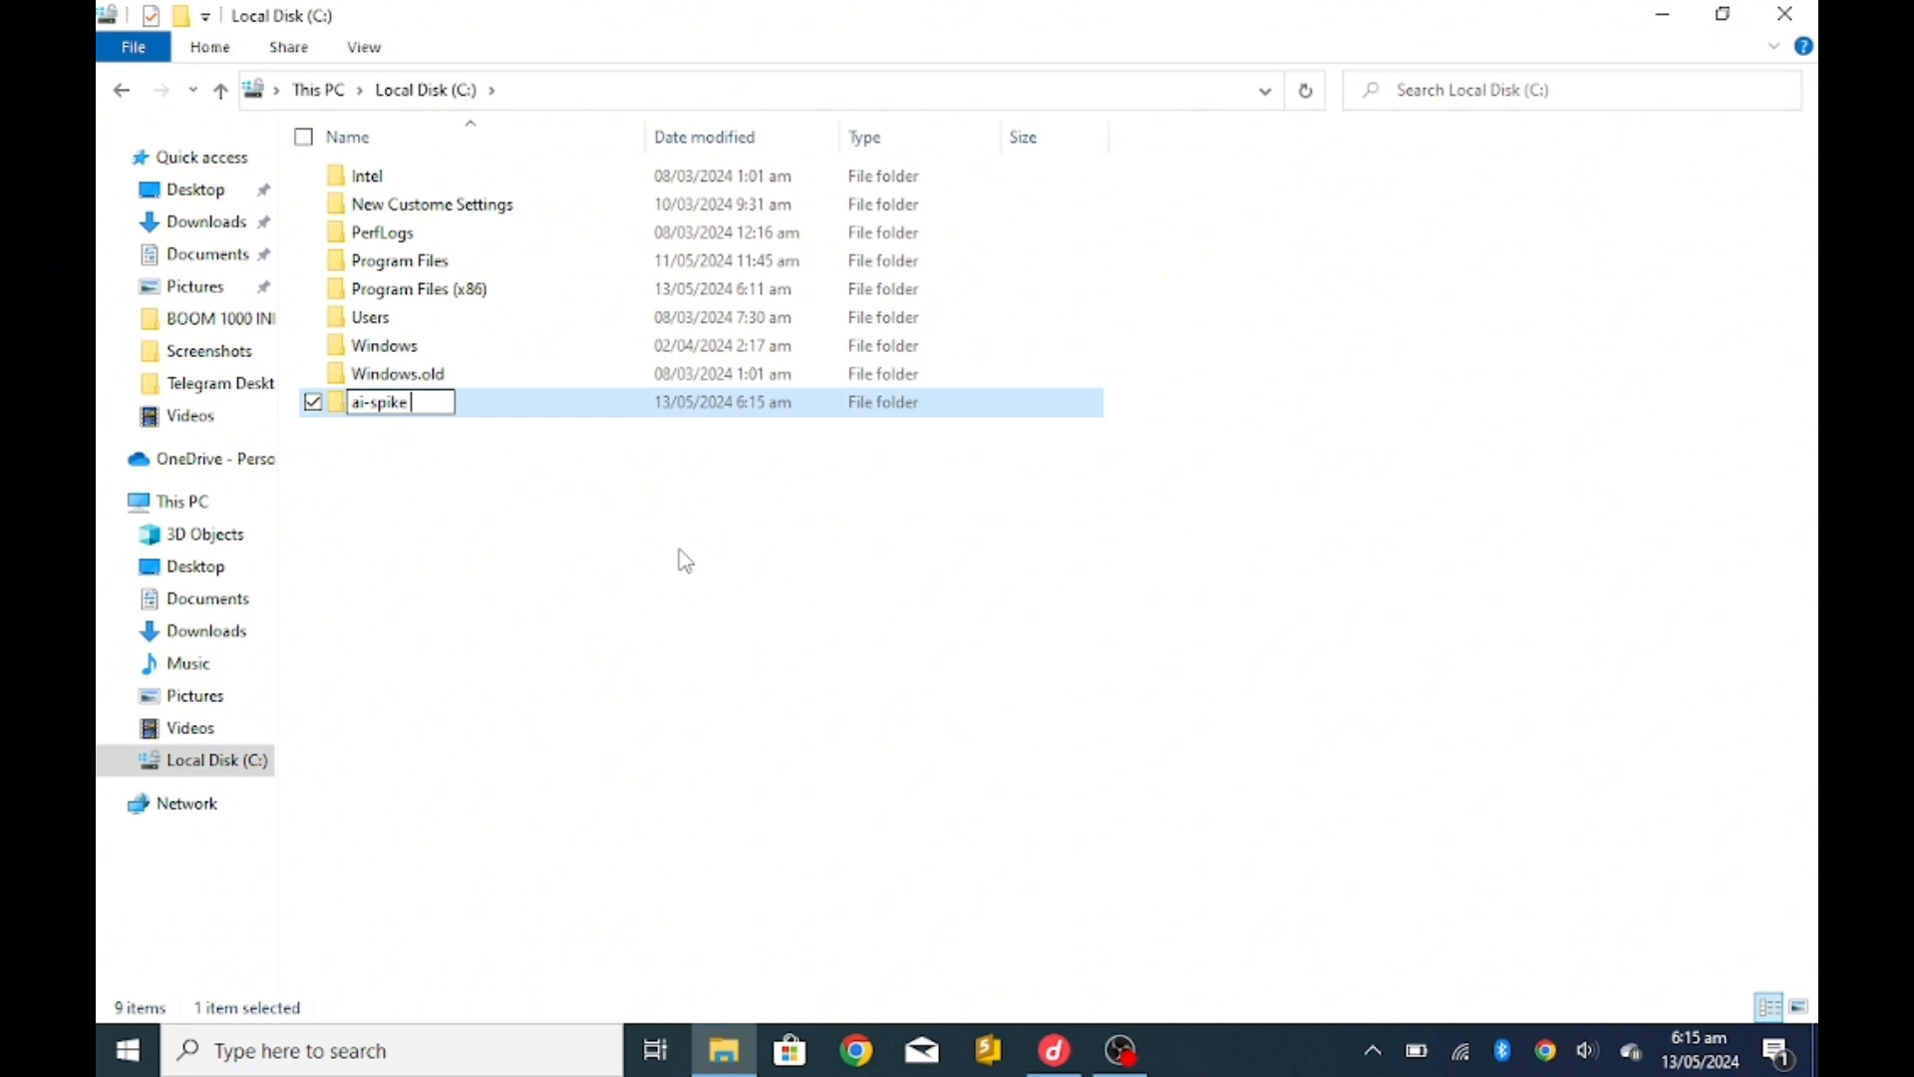
key("Return")
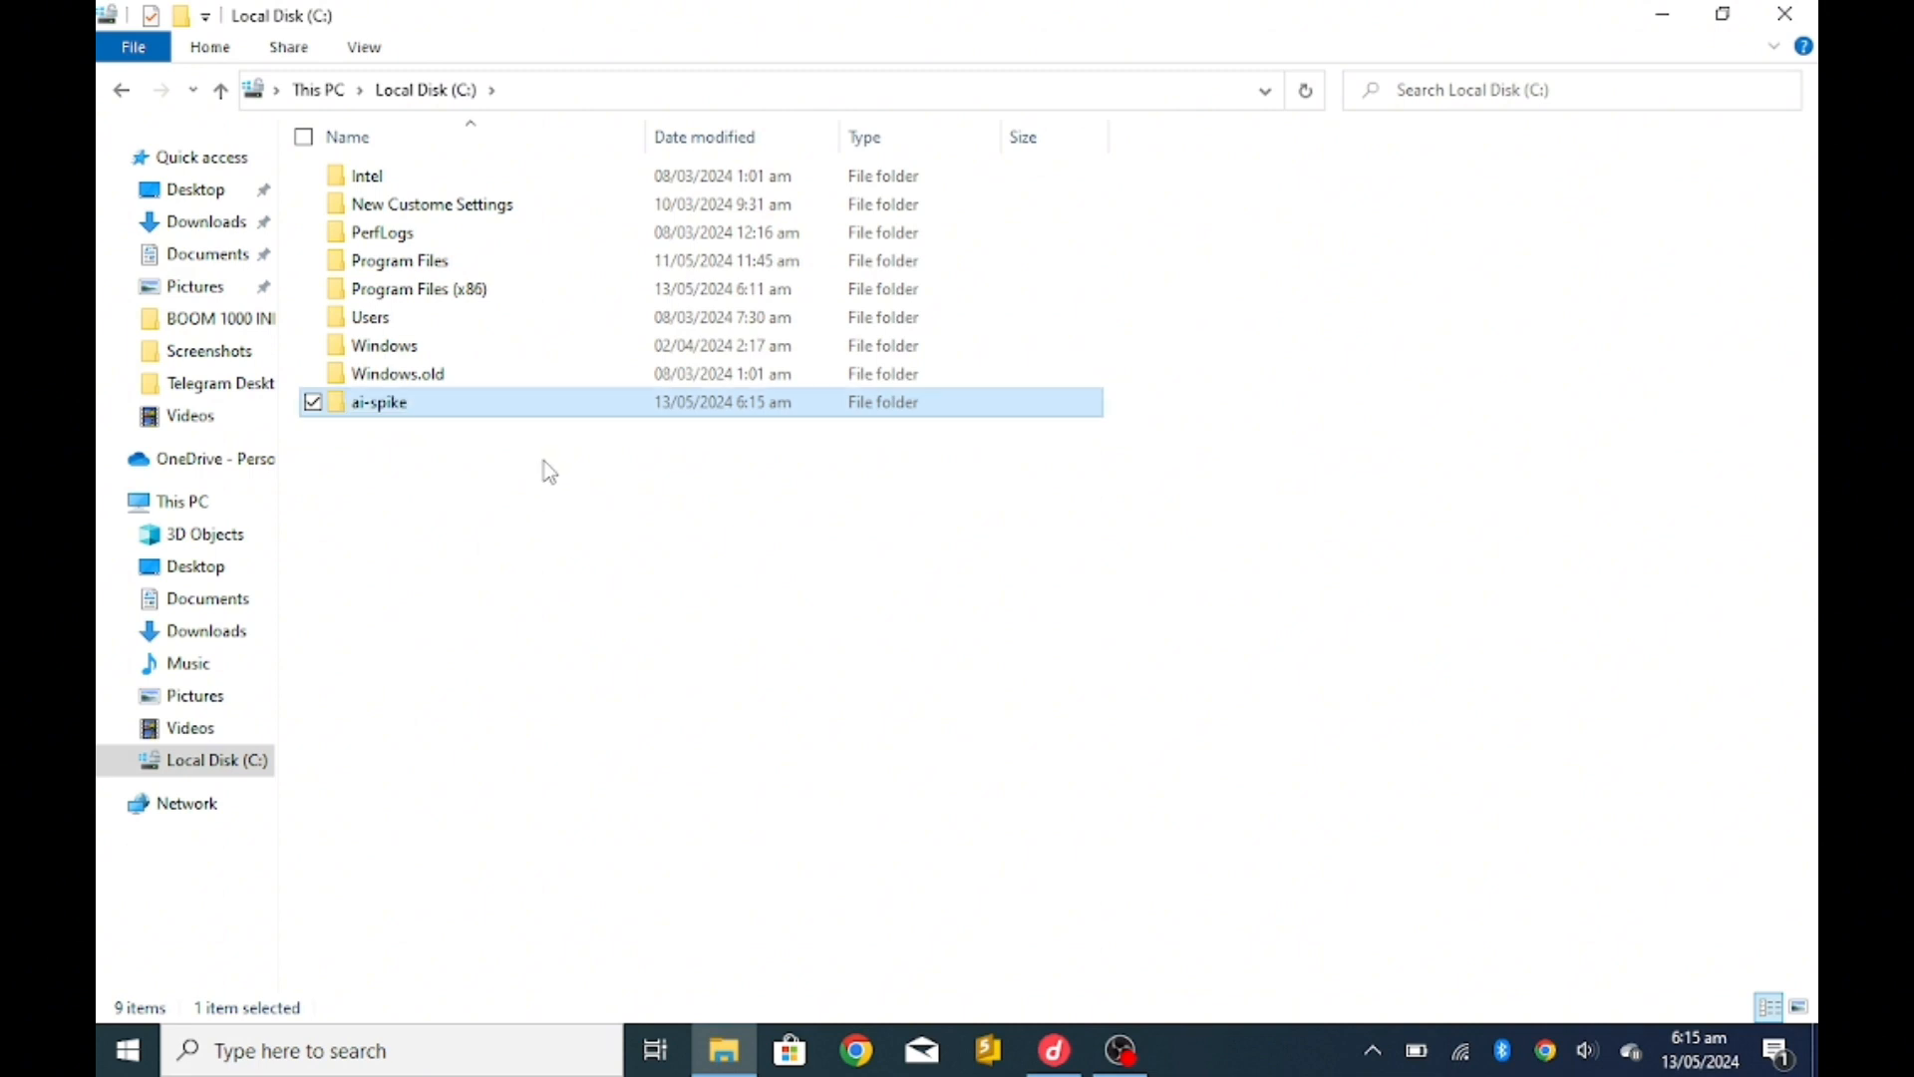
right_click(550, 406)
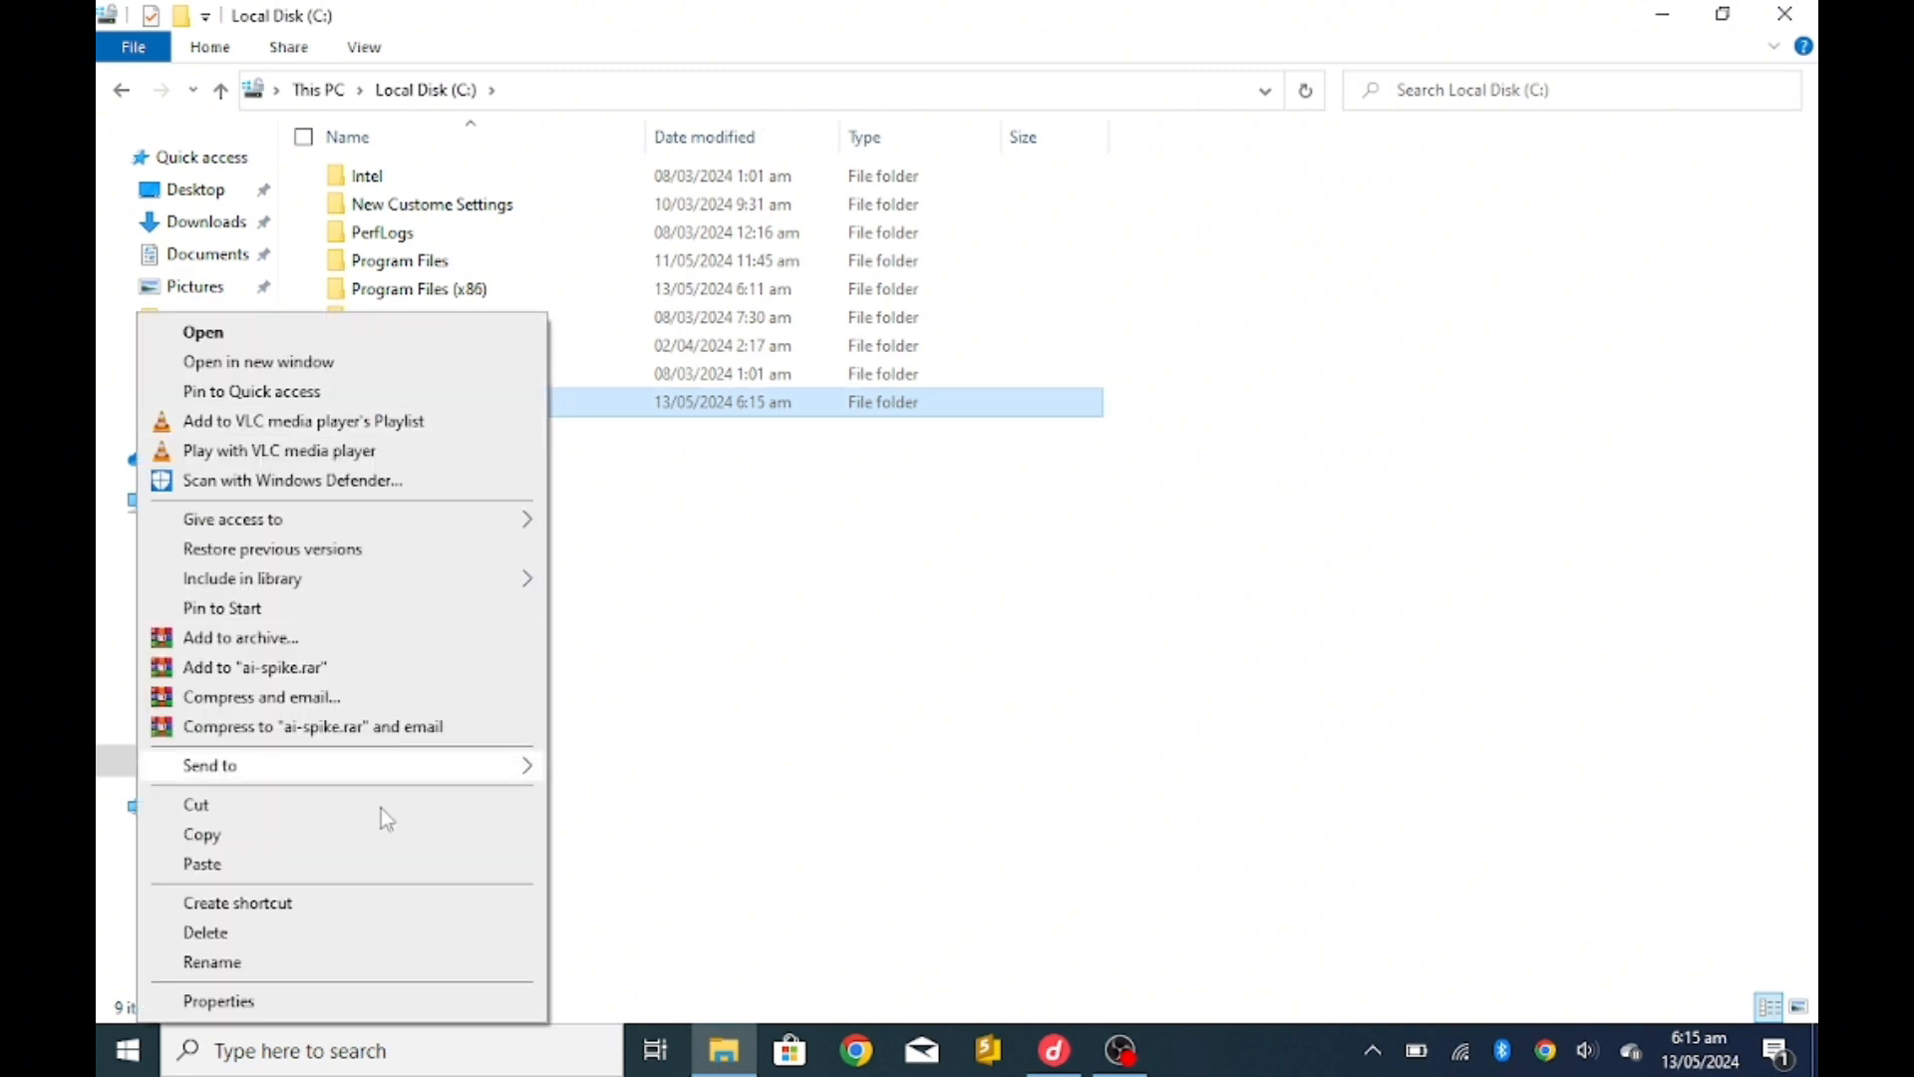
left_click(379, 965)
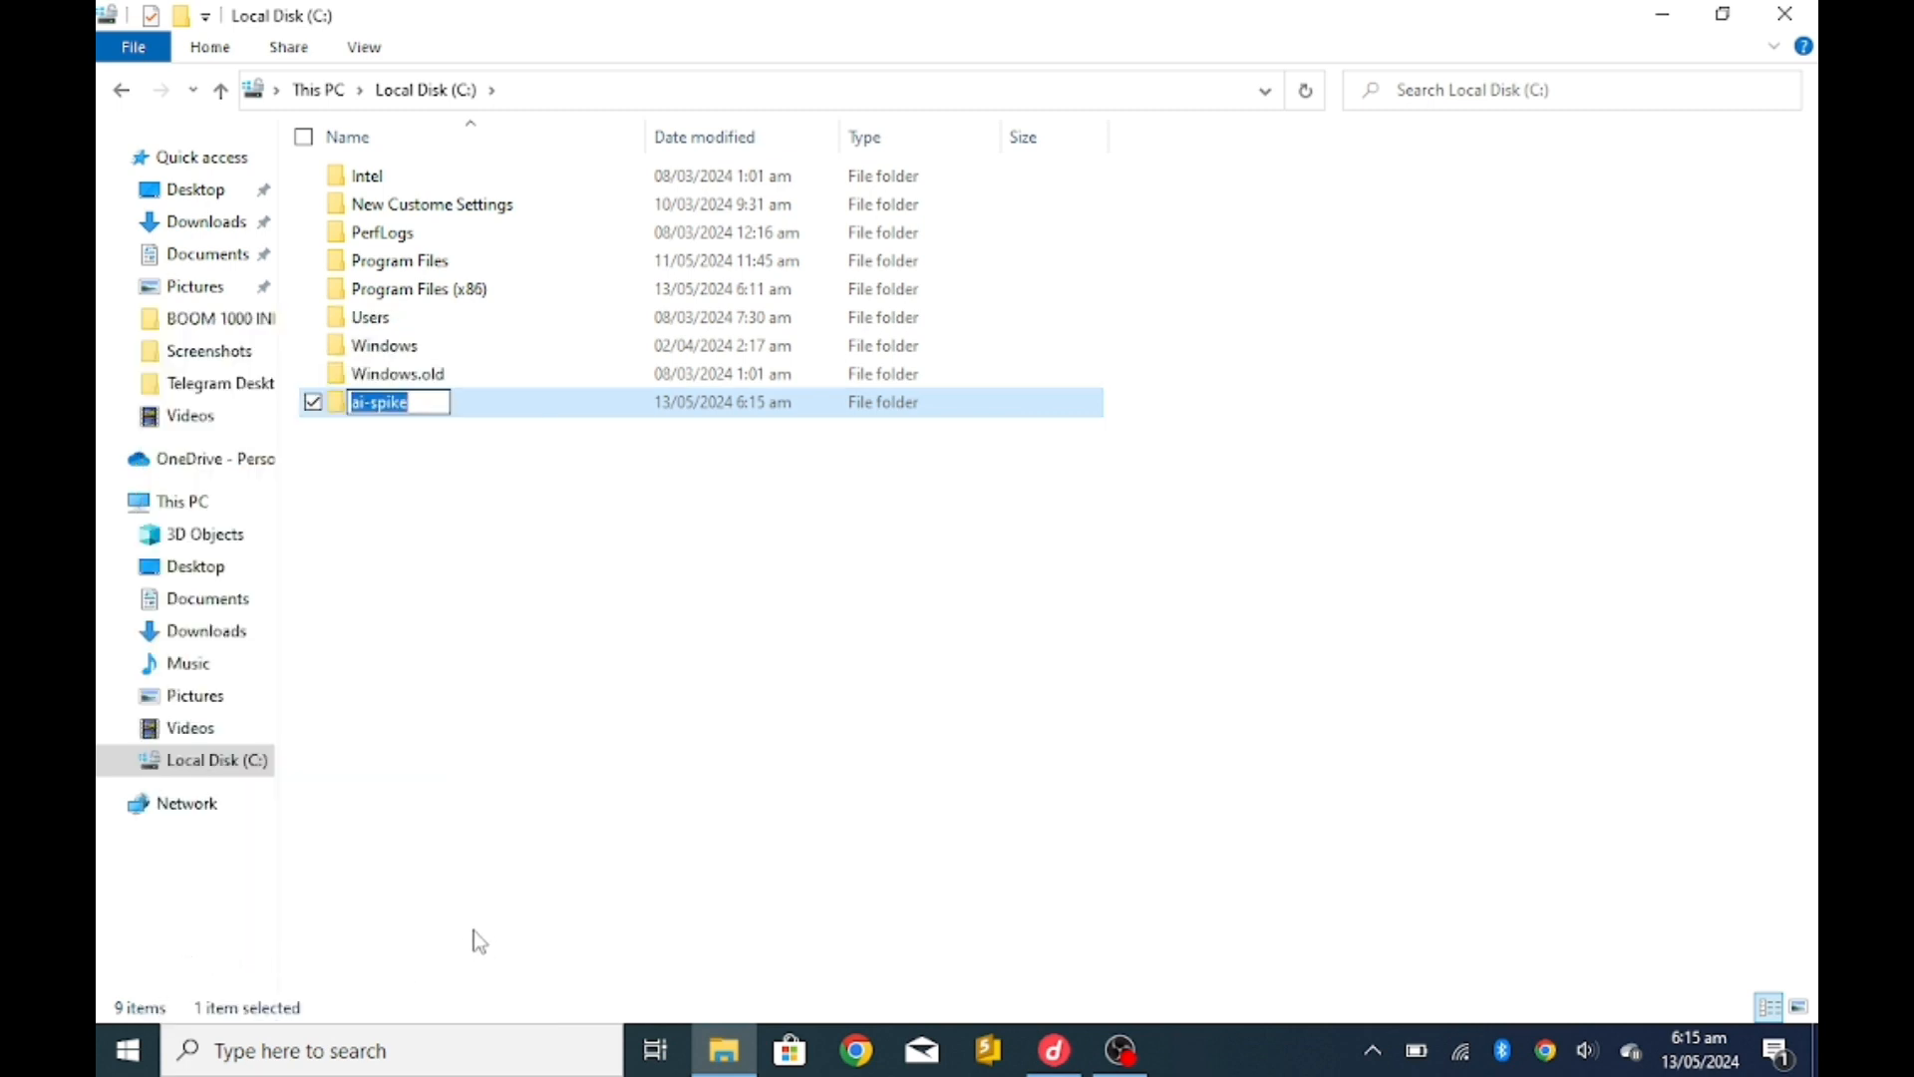
type("hassan")
key("Return")
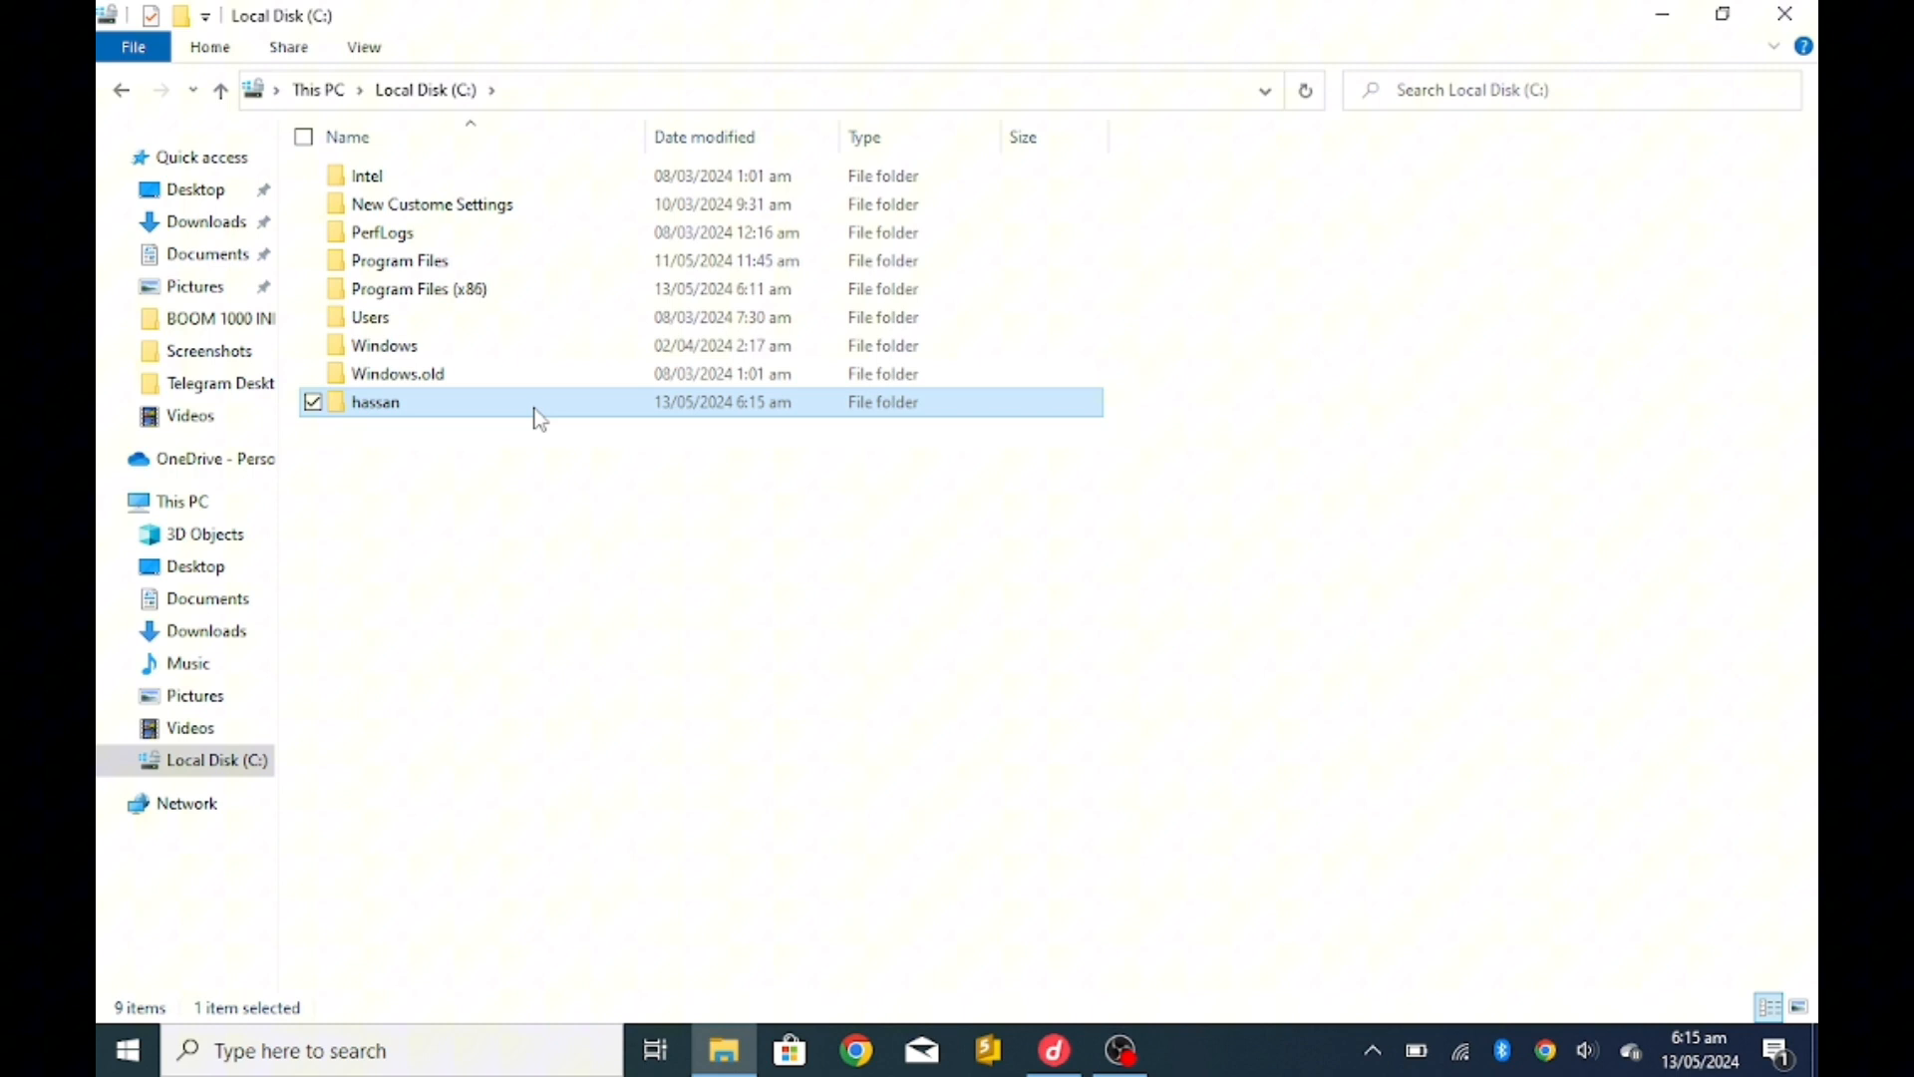
Step: Paste New Custome Settings into the hassan folder, then close File Explorer
double_click(554, 412)
right_click(267, 377)
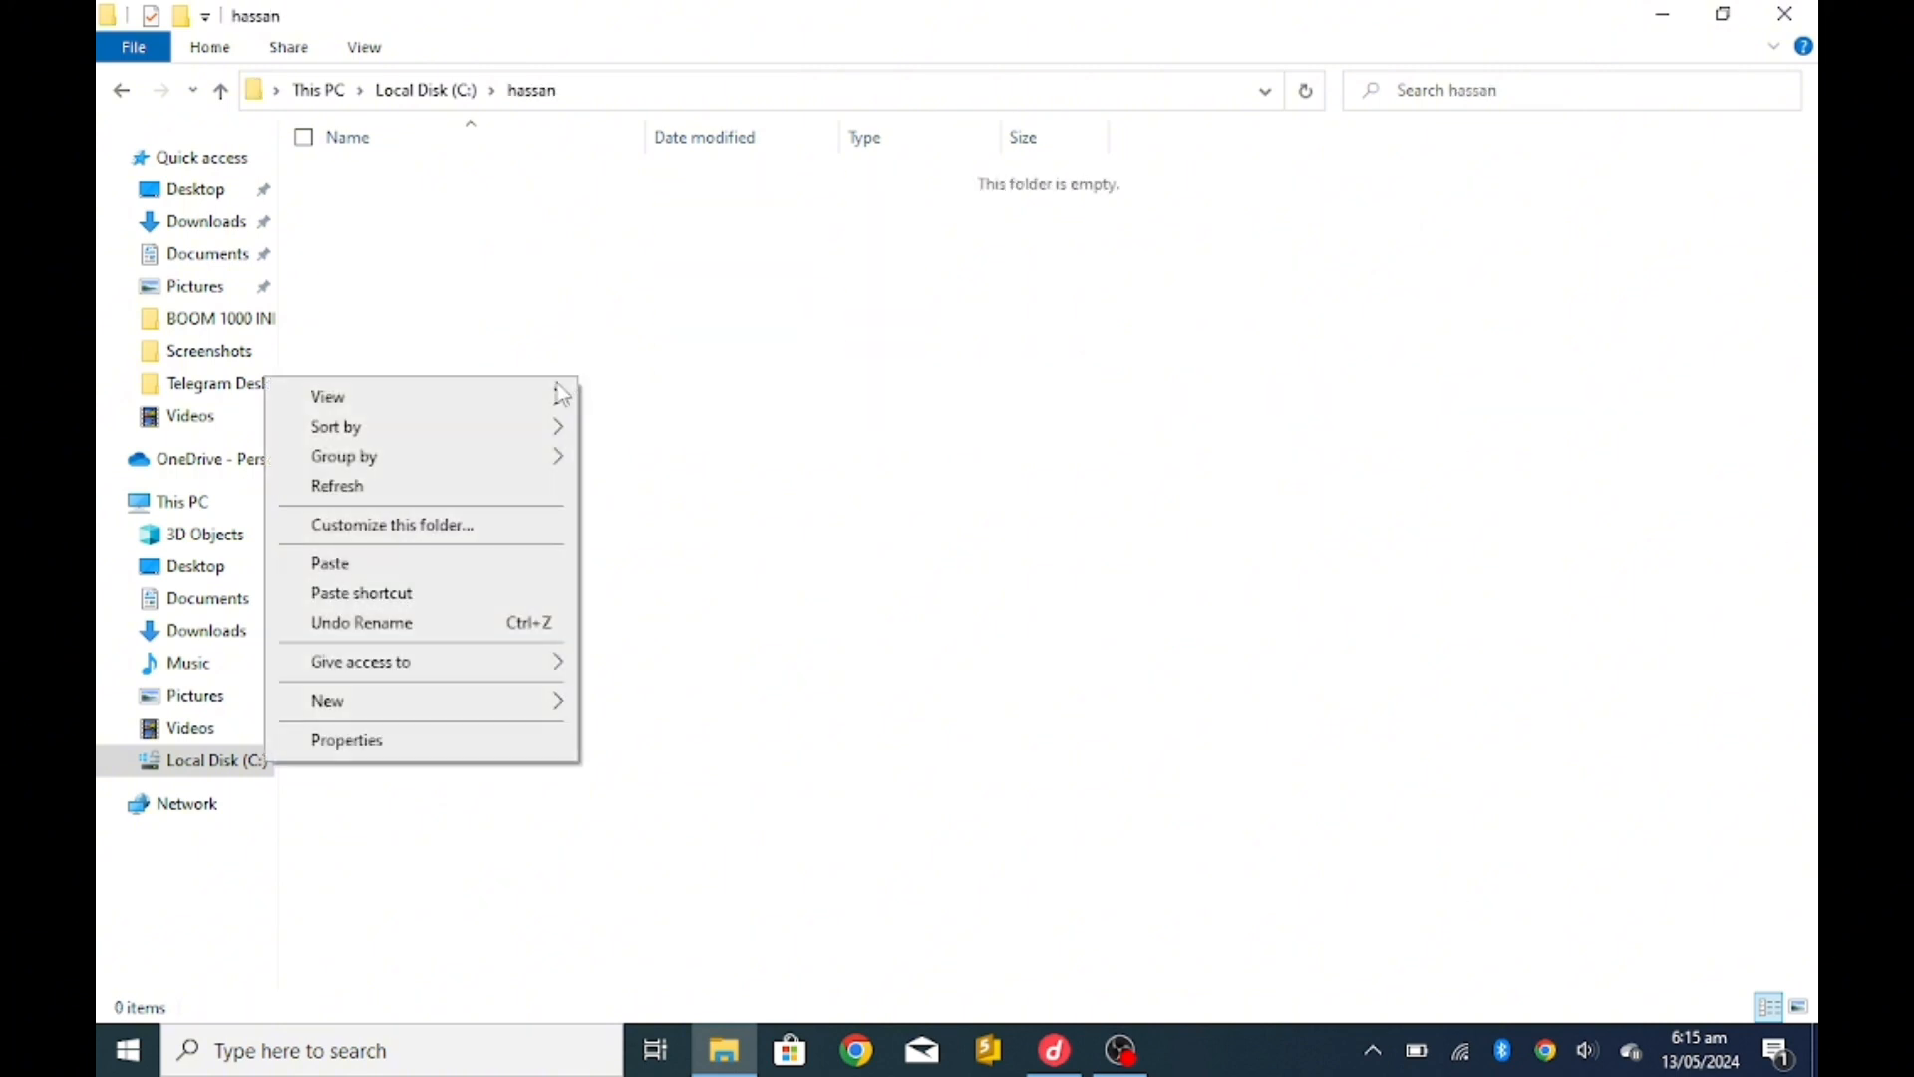
left_click(330, 565)
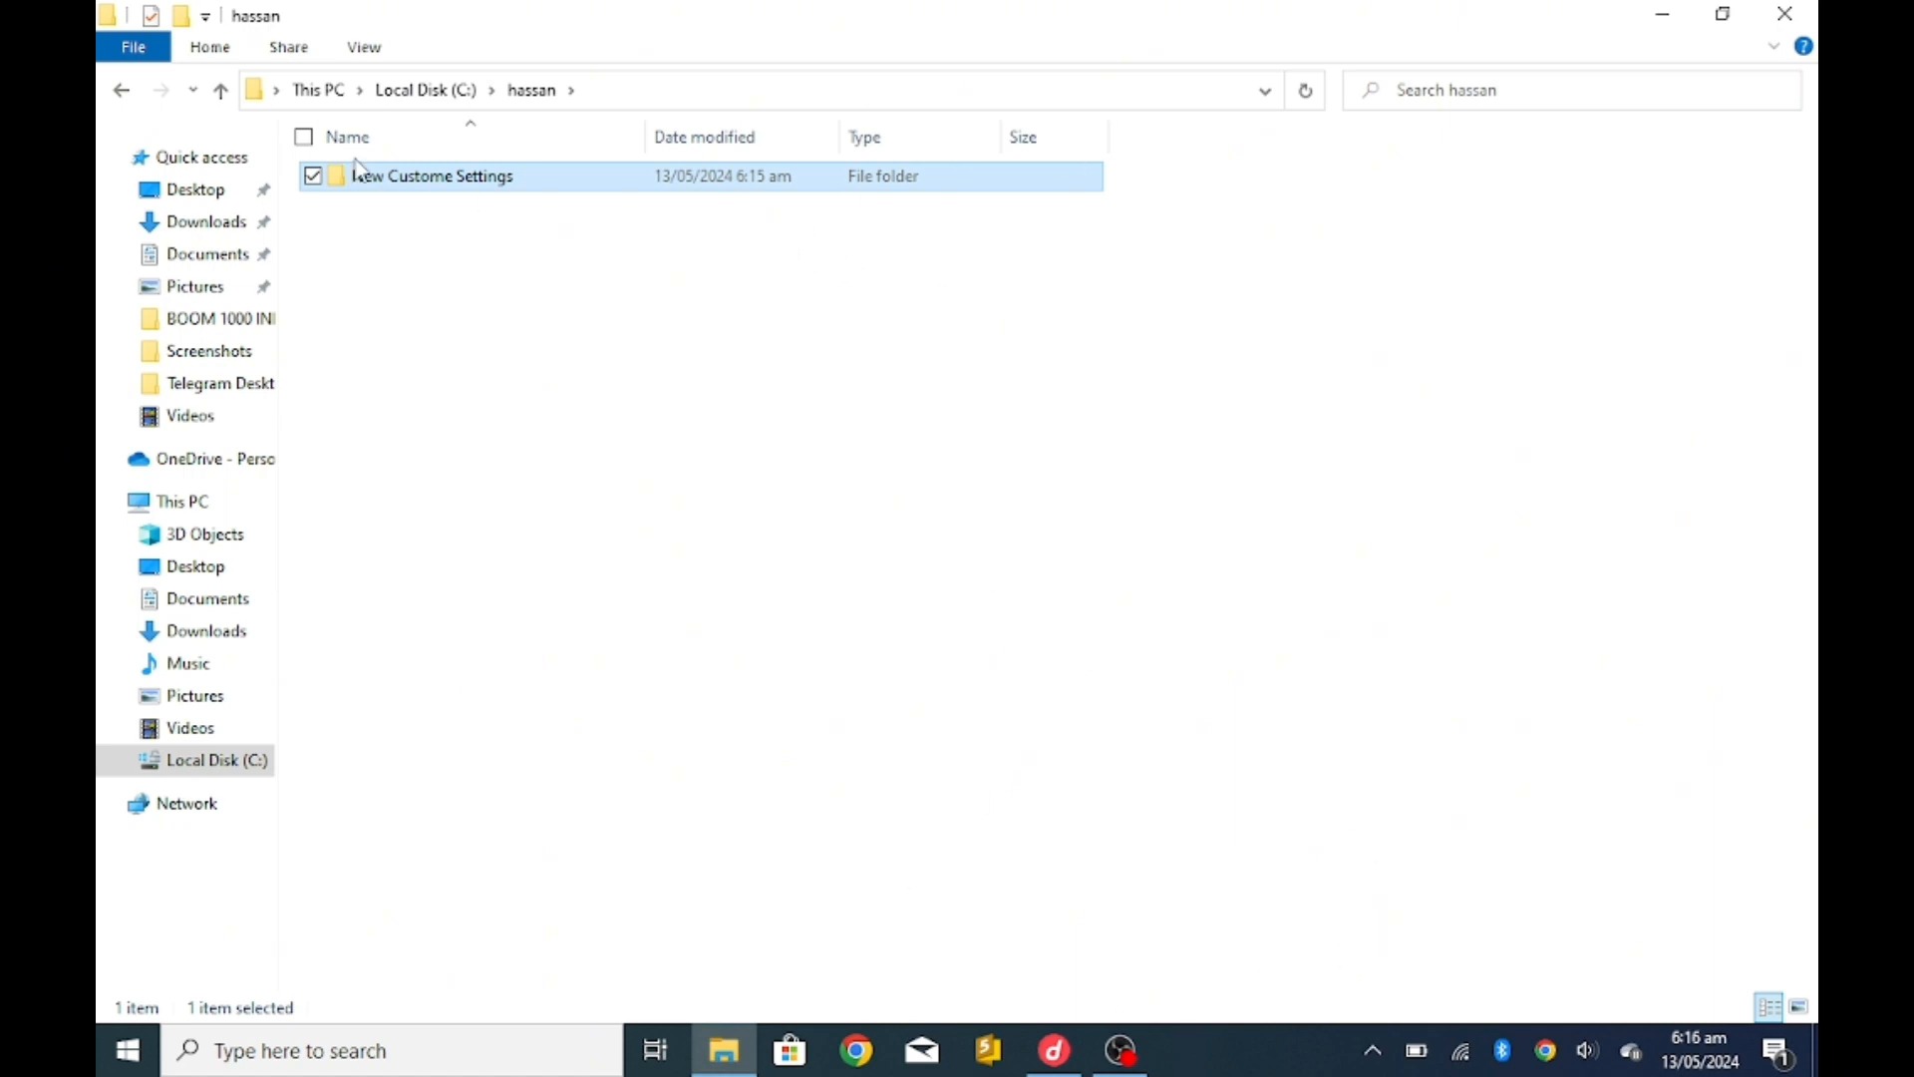
left_click(124, 92)
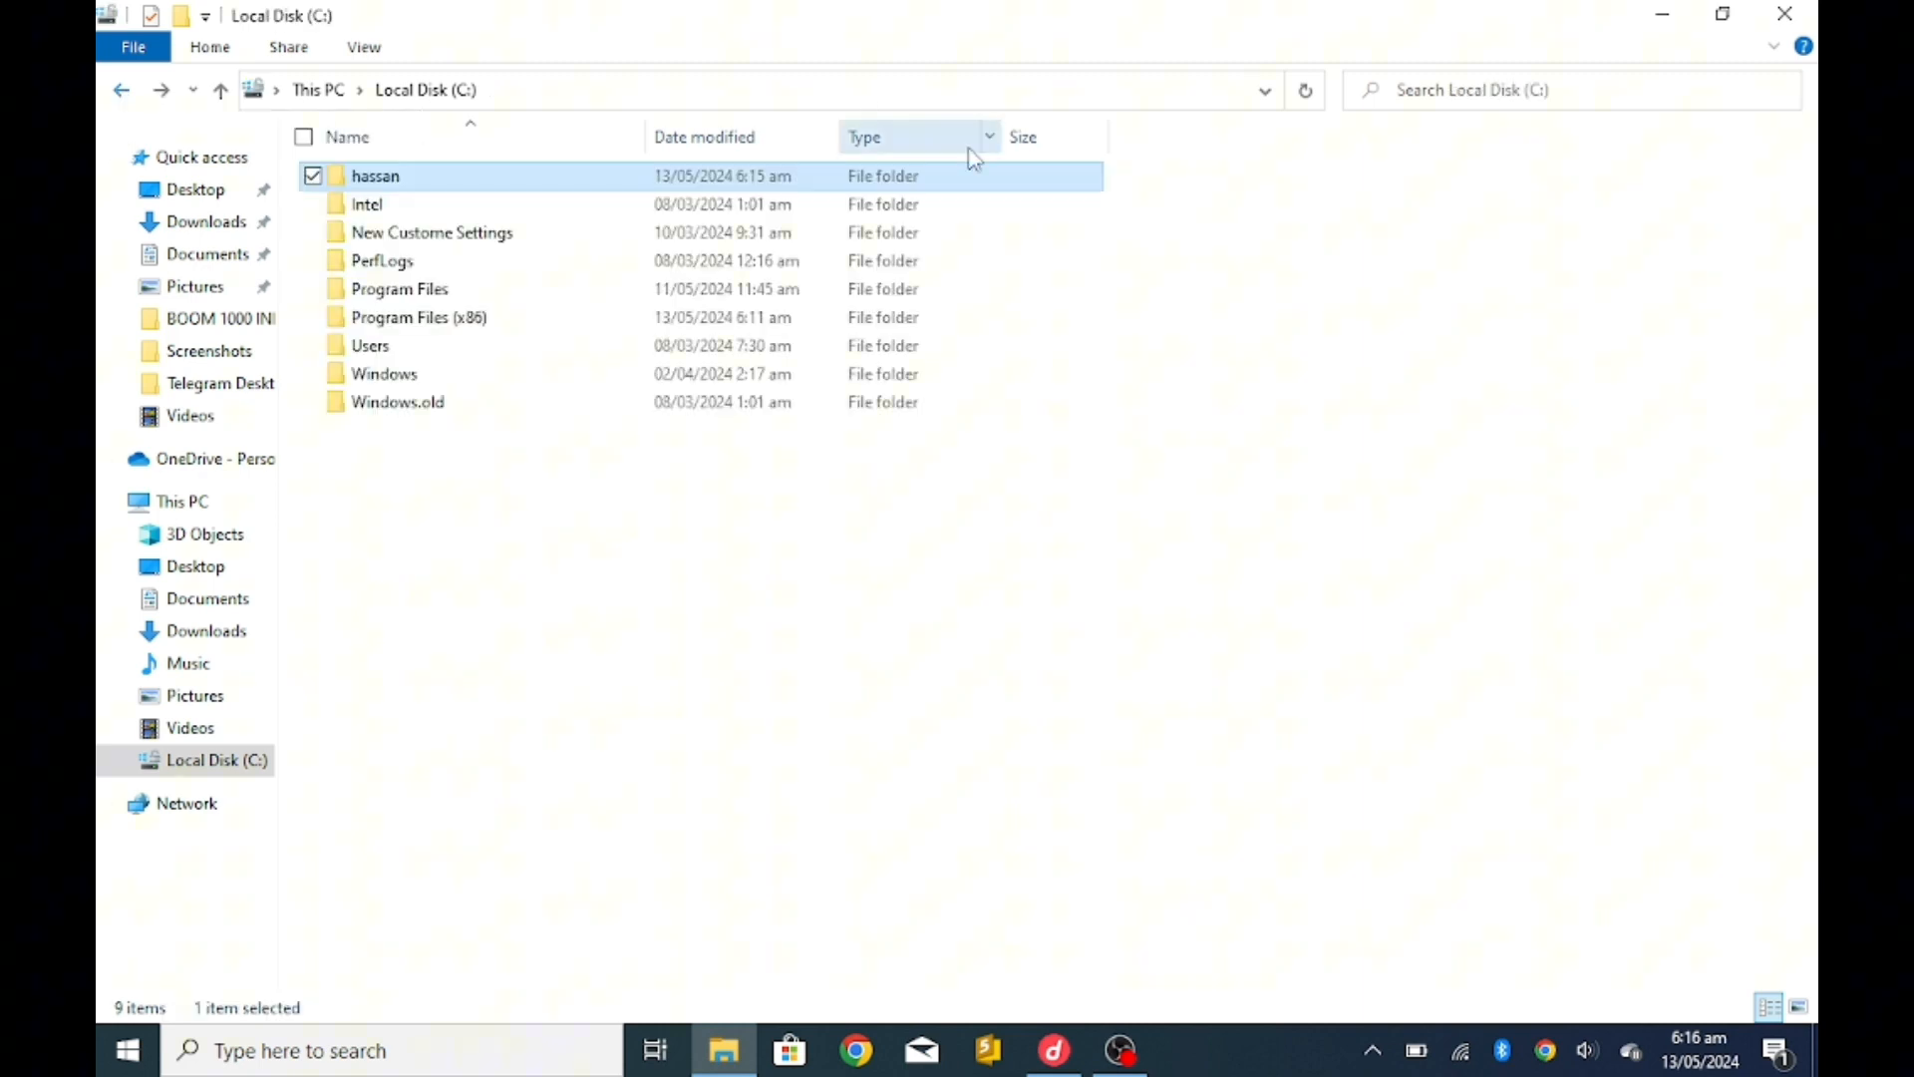
left_click(1784, 15)
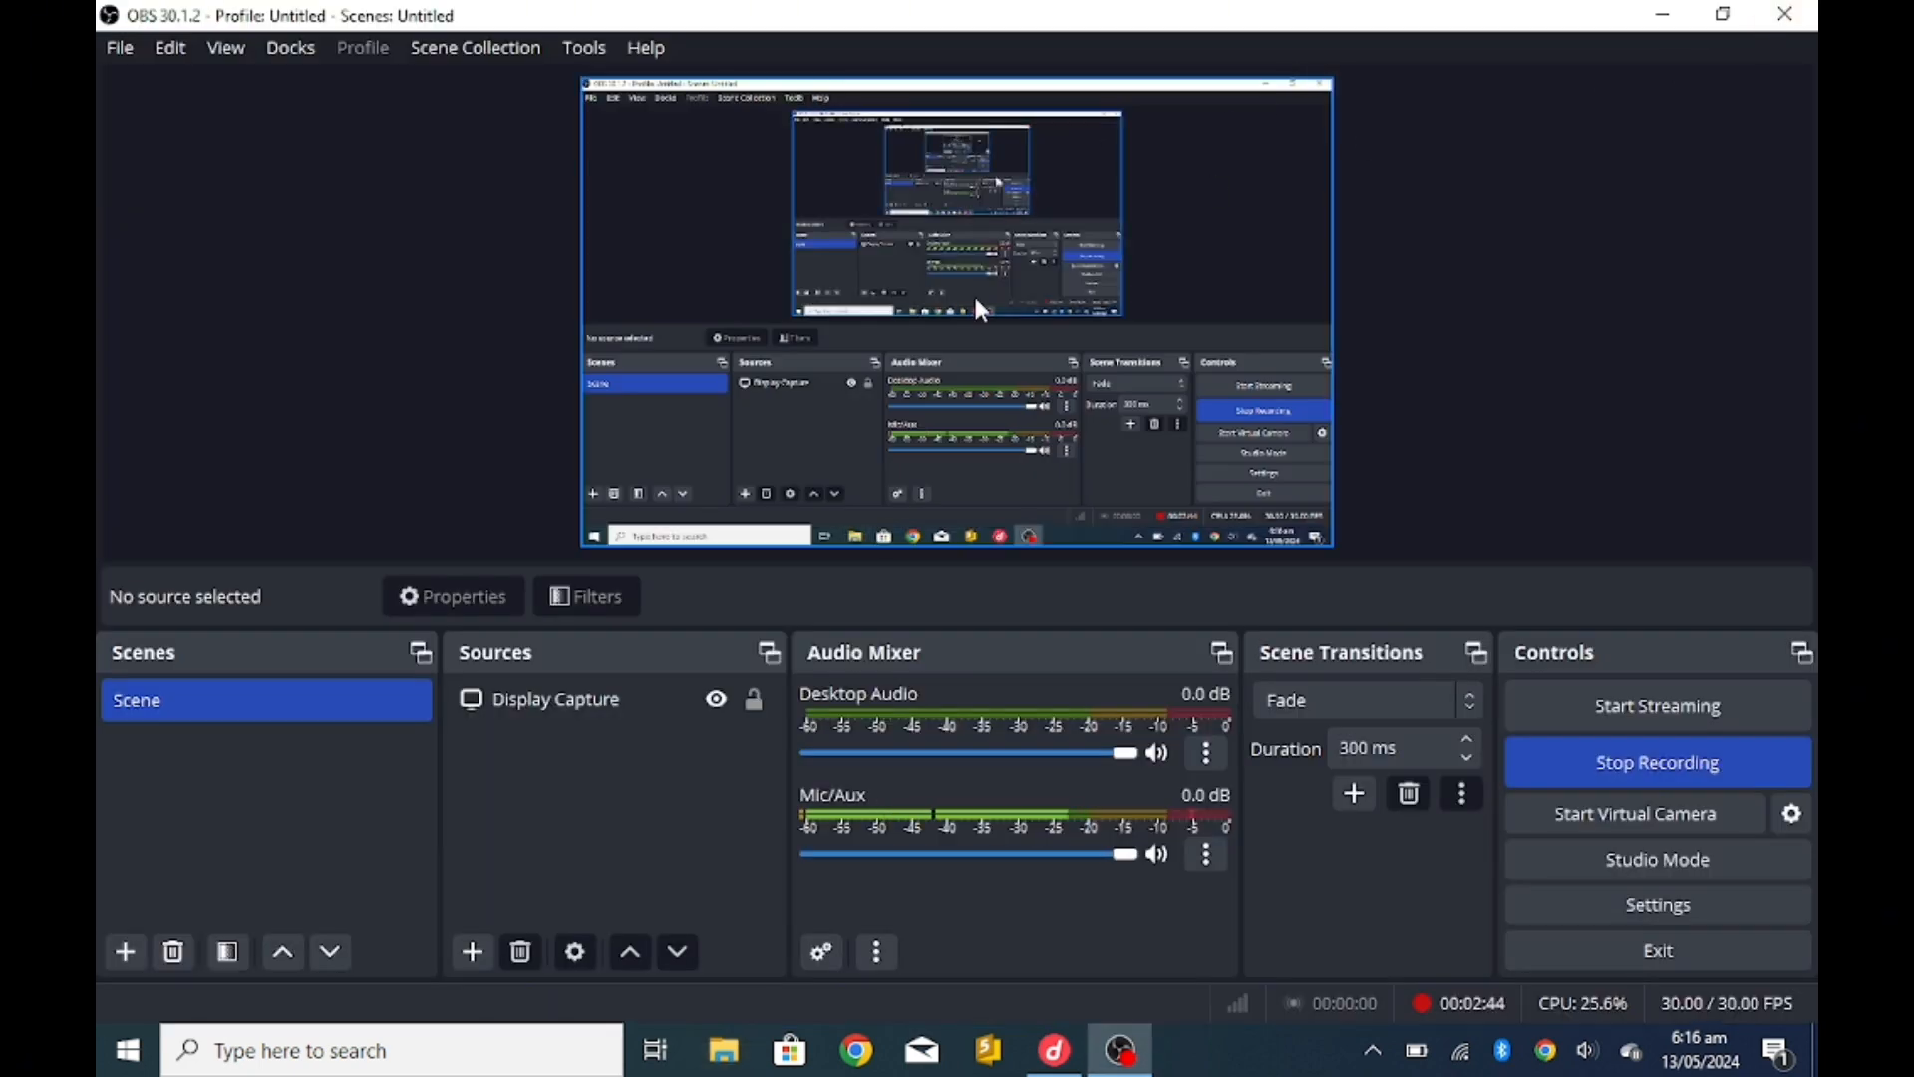
Step: Reopen File Explorer and navigate to Desktop's AI TRADING DOCS folder
left_click(724, 1049)
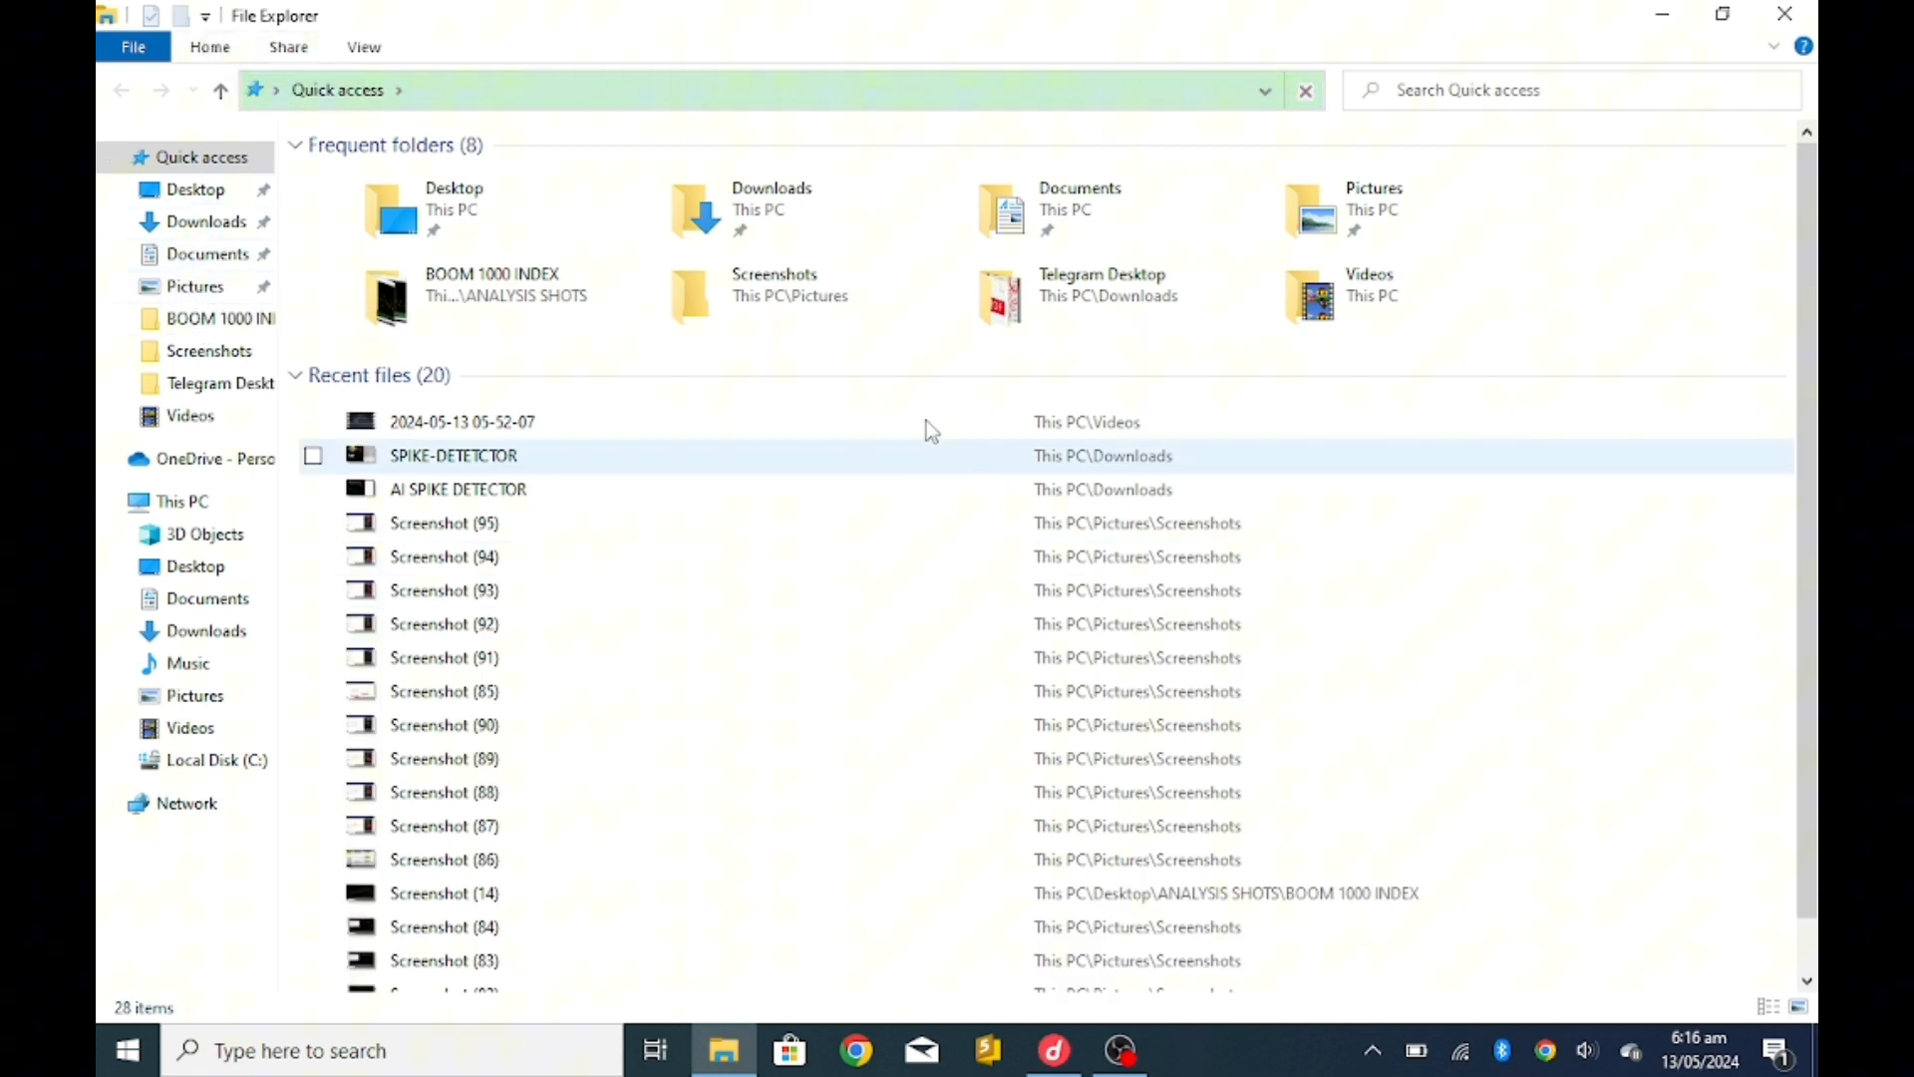
mouse_move(452, 209)
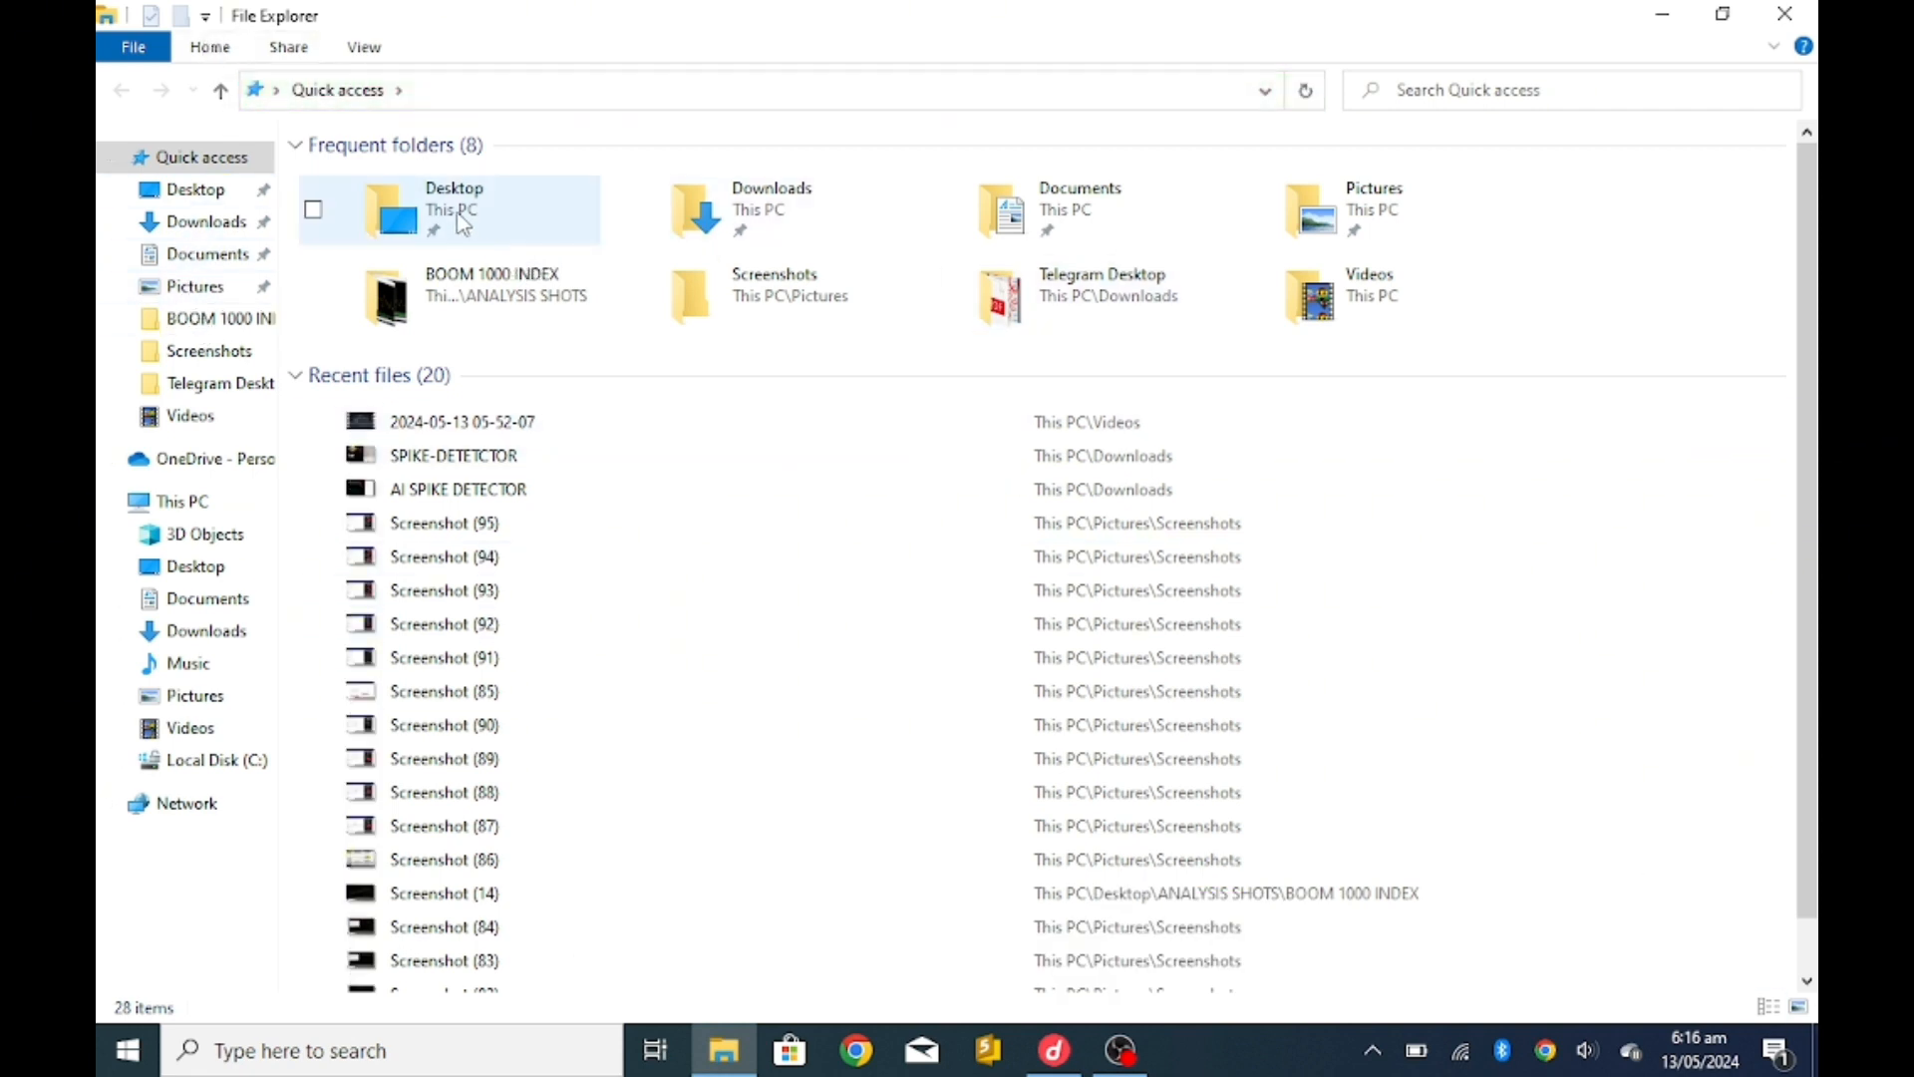
left_click(463, 218)
double_click(462, 219)
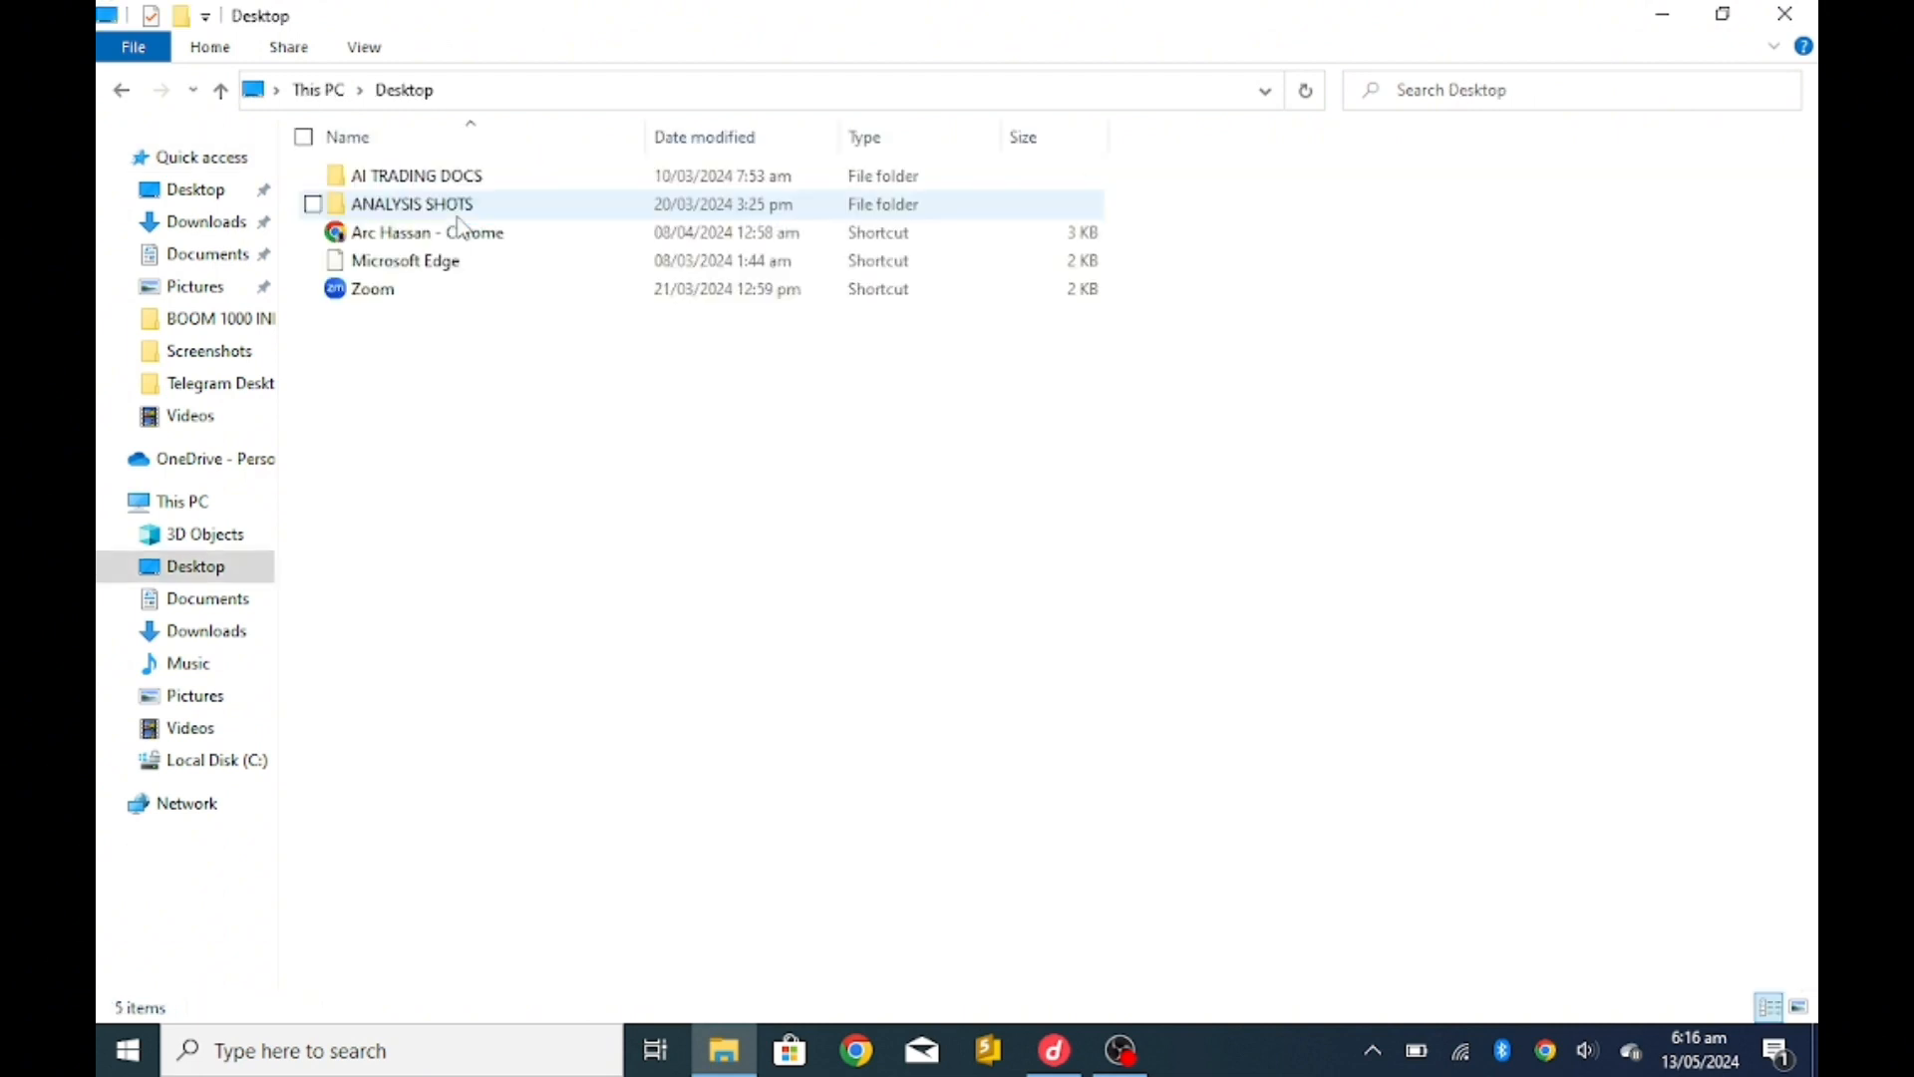
double_click(436, 179)
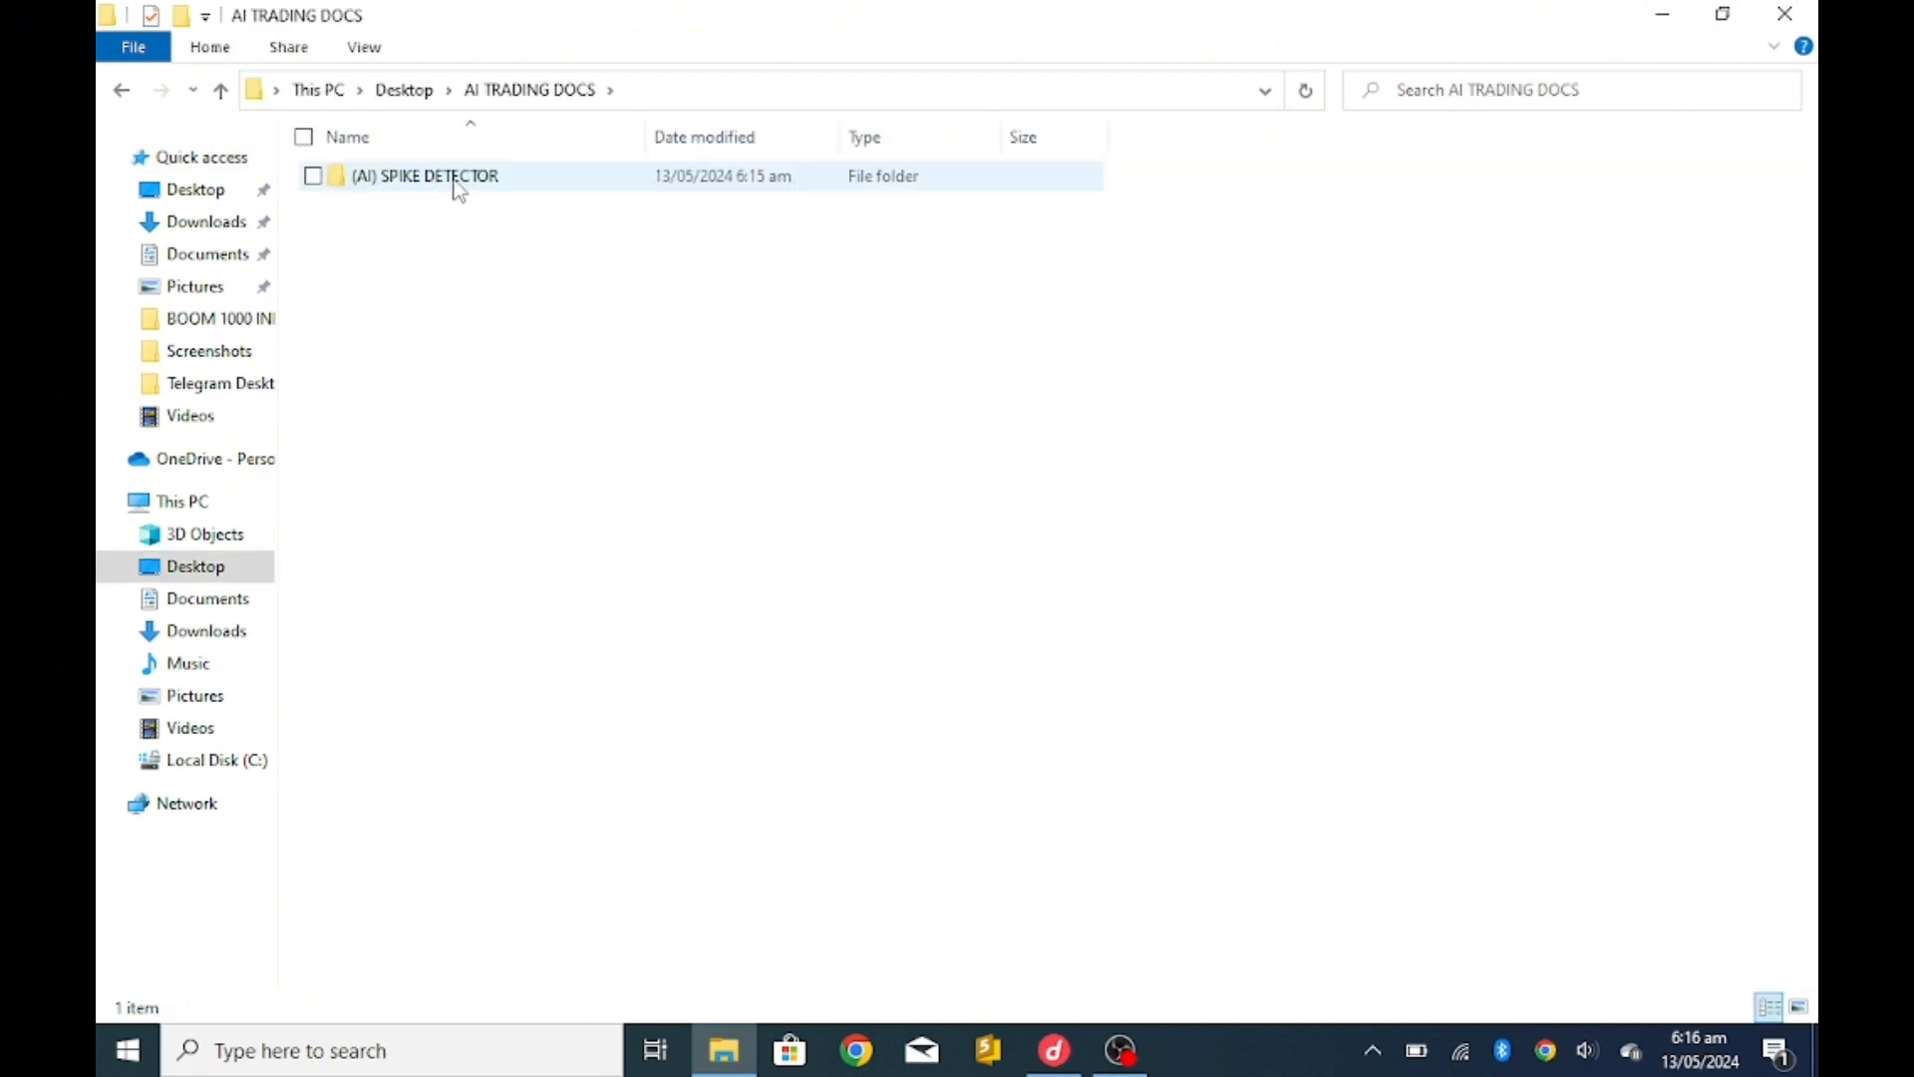
Step: Navigate into (AI) SPIKE DETECTOR > SPIKE DETECTOR 23 > Robot
double_click(456, 181)
left_click(455, 177)
double_click(456, 179)
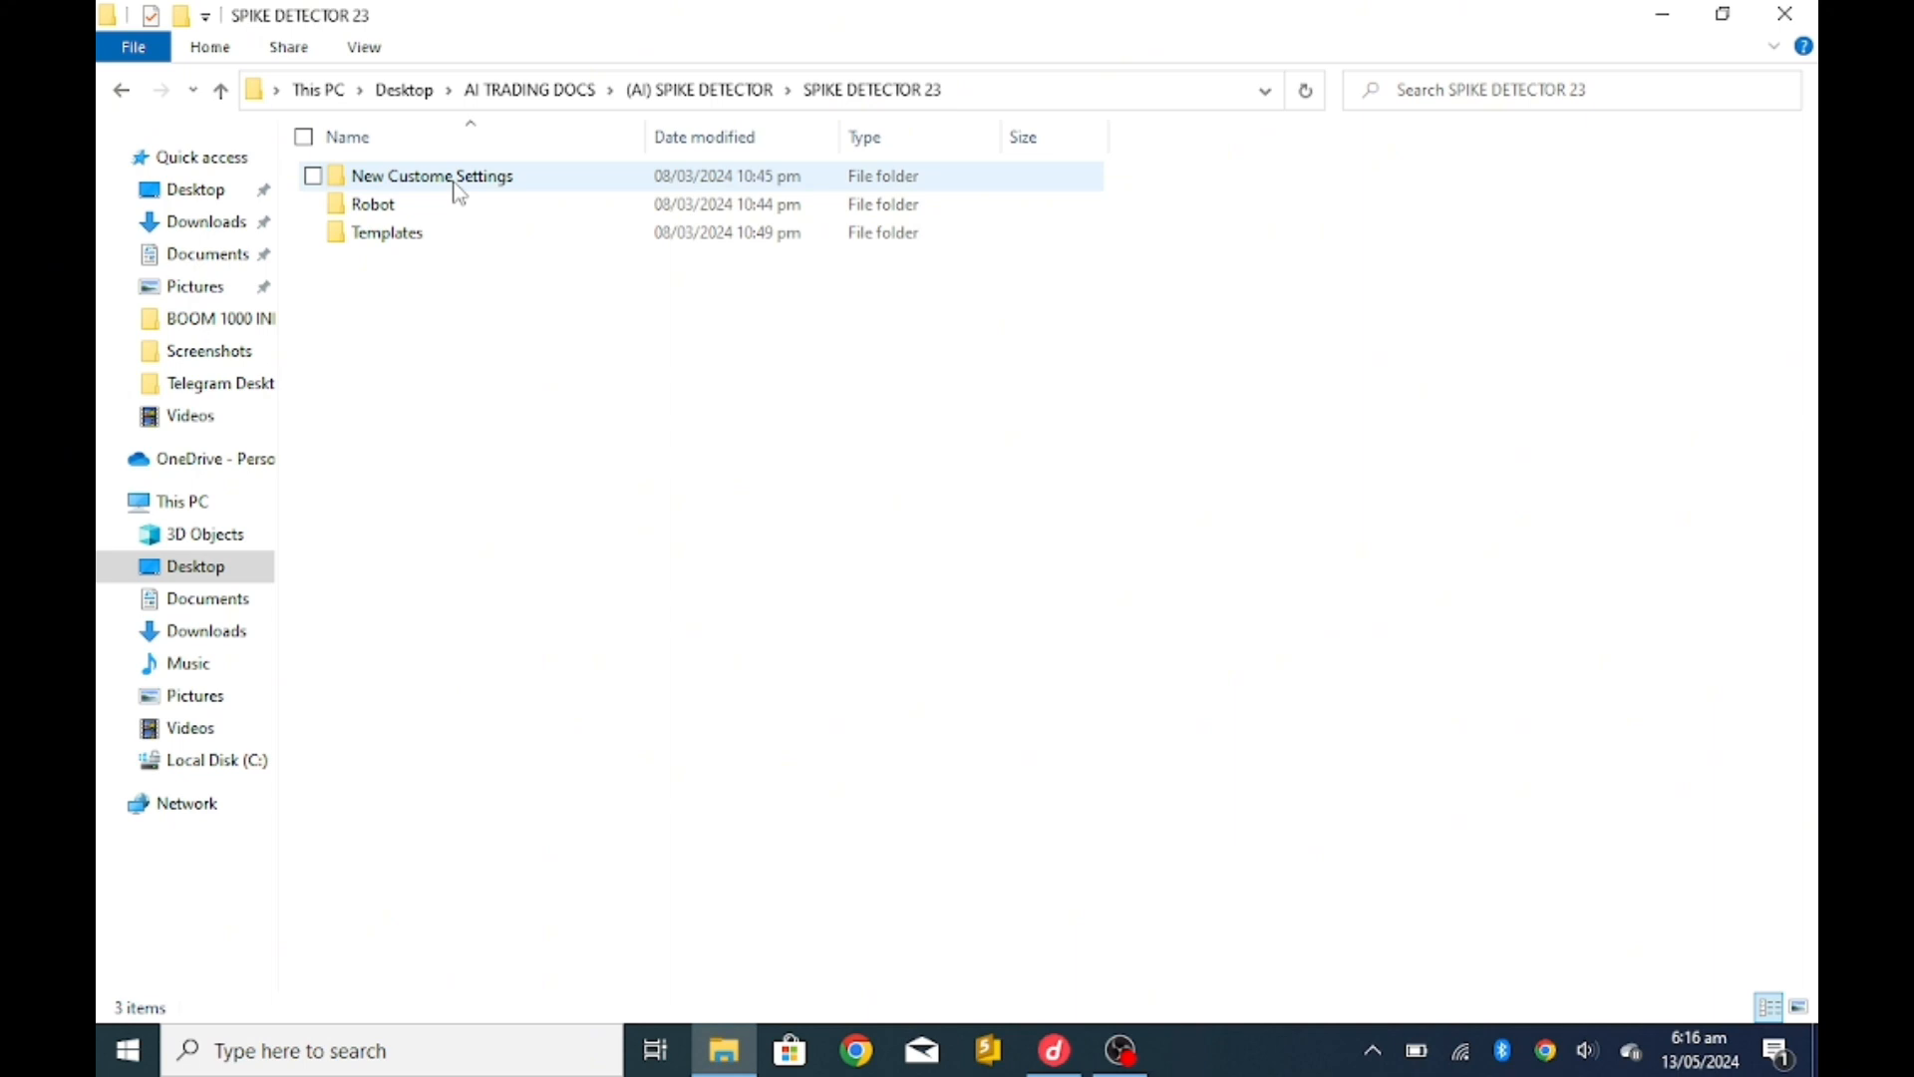
double_click(464, 204)
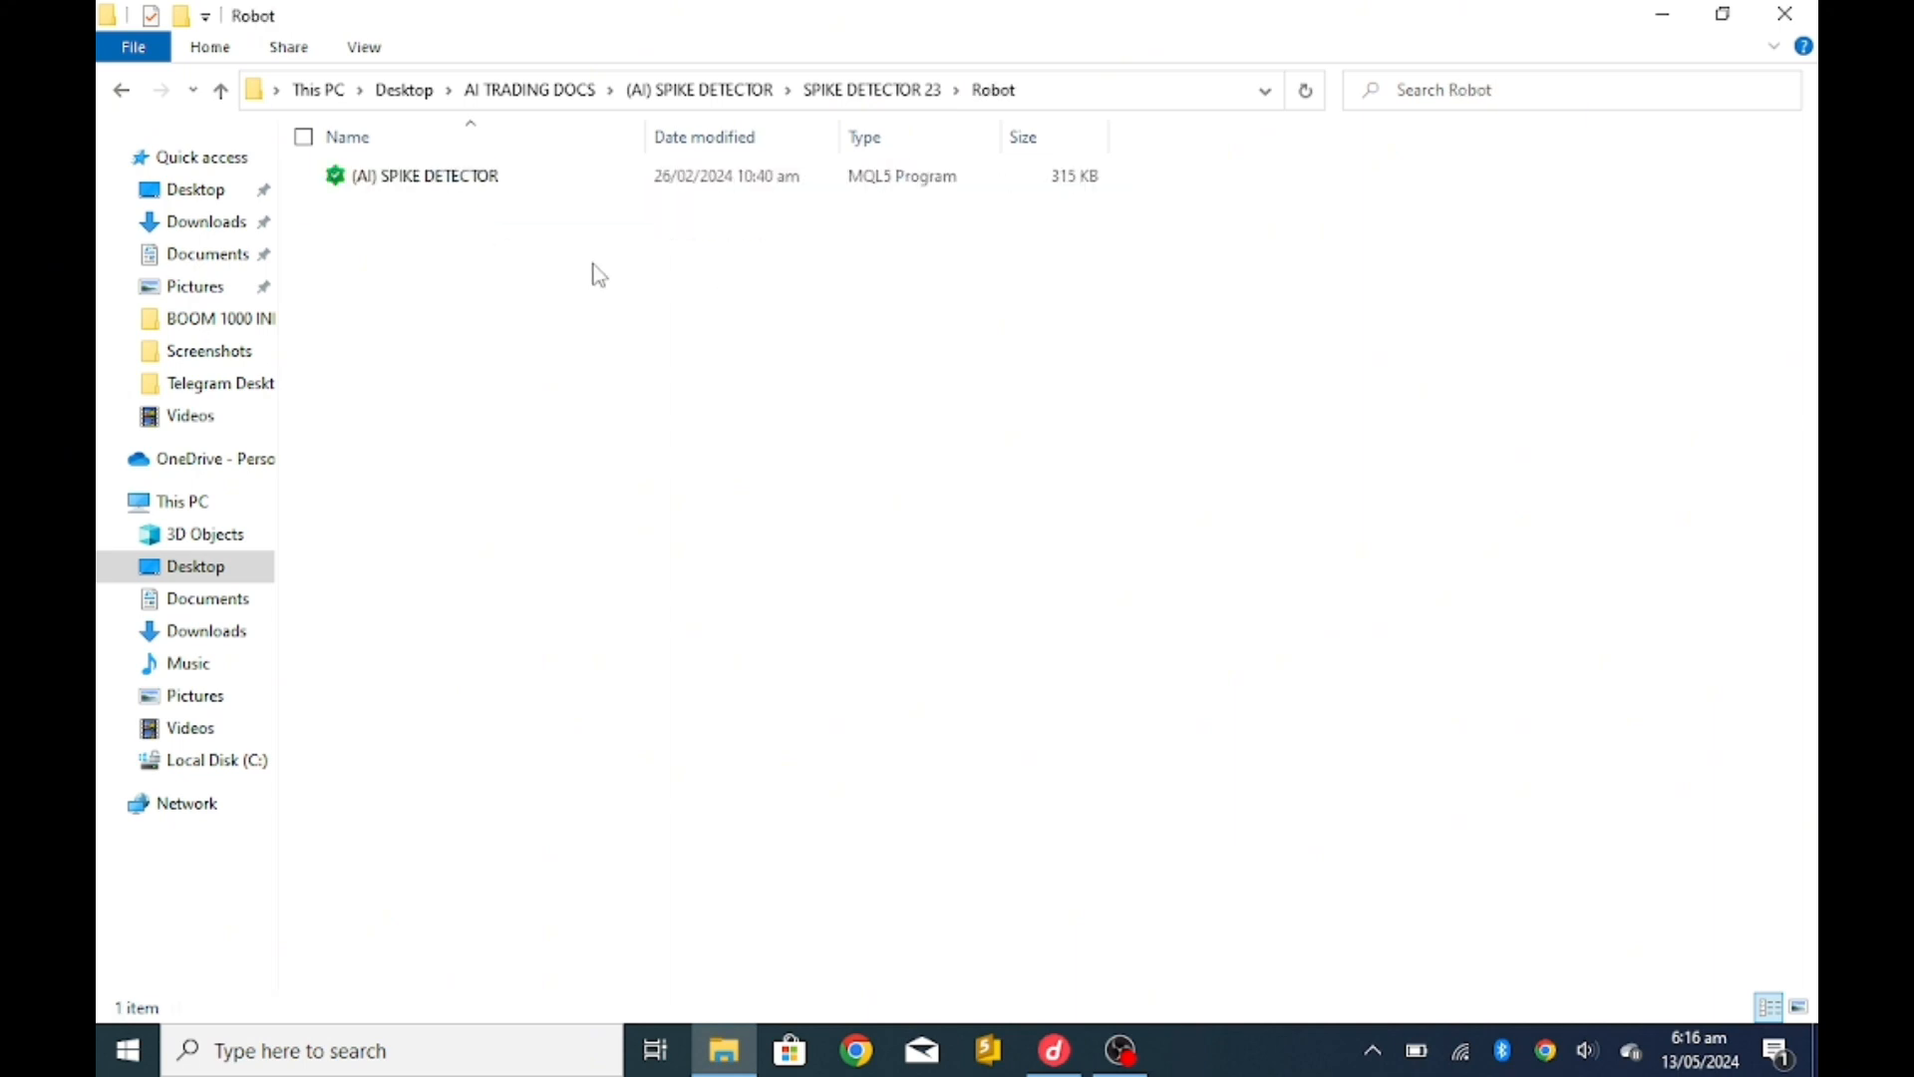
Step: Copy the (AI) SPIKE DETECTOR program file and switch to the MetaTrader 5 terminal
left_click_drag(658, 293, 480, 180)
double_click(445, 176)
right_click(444, 178)
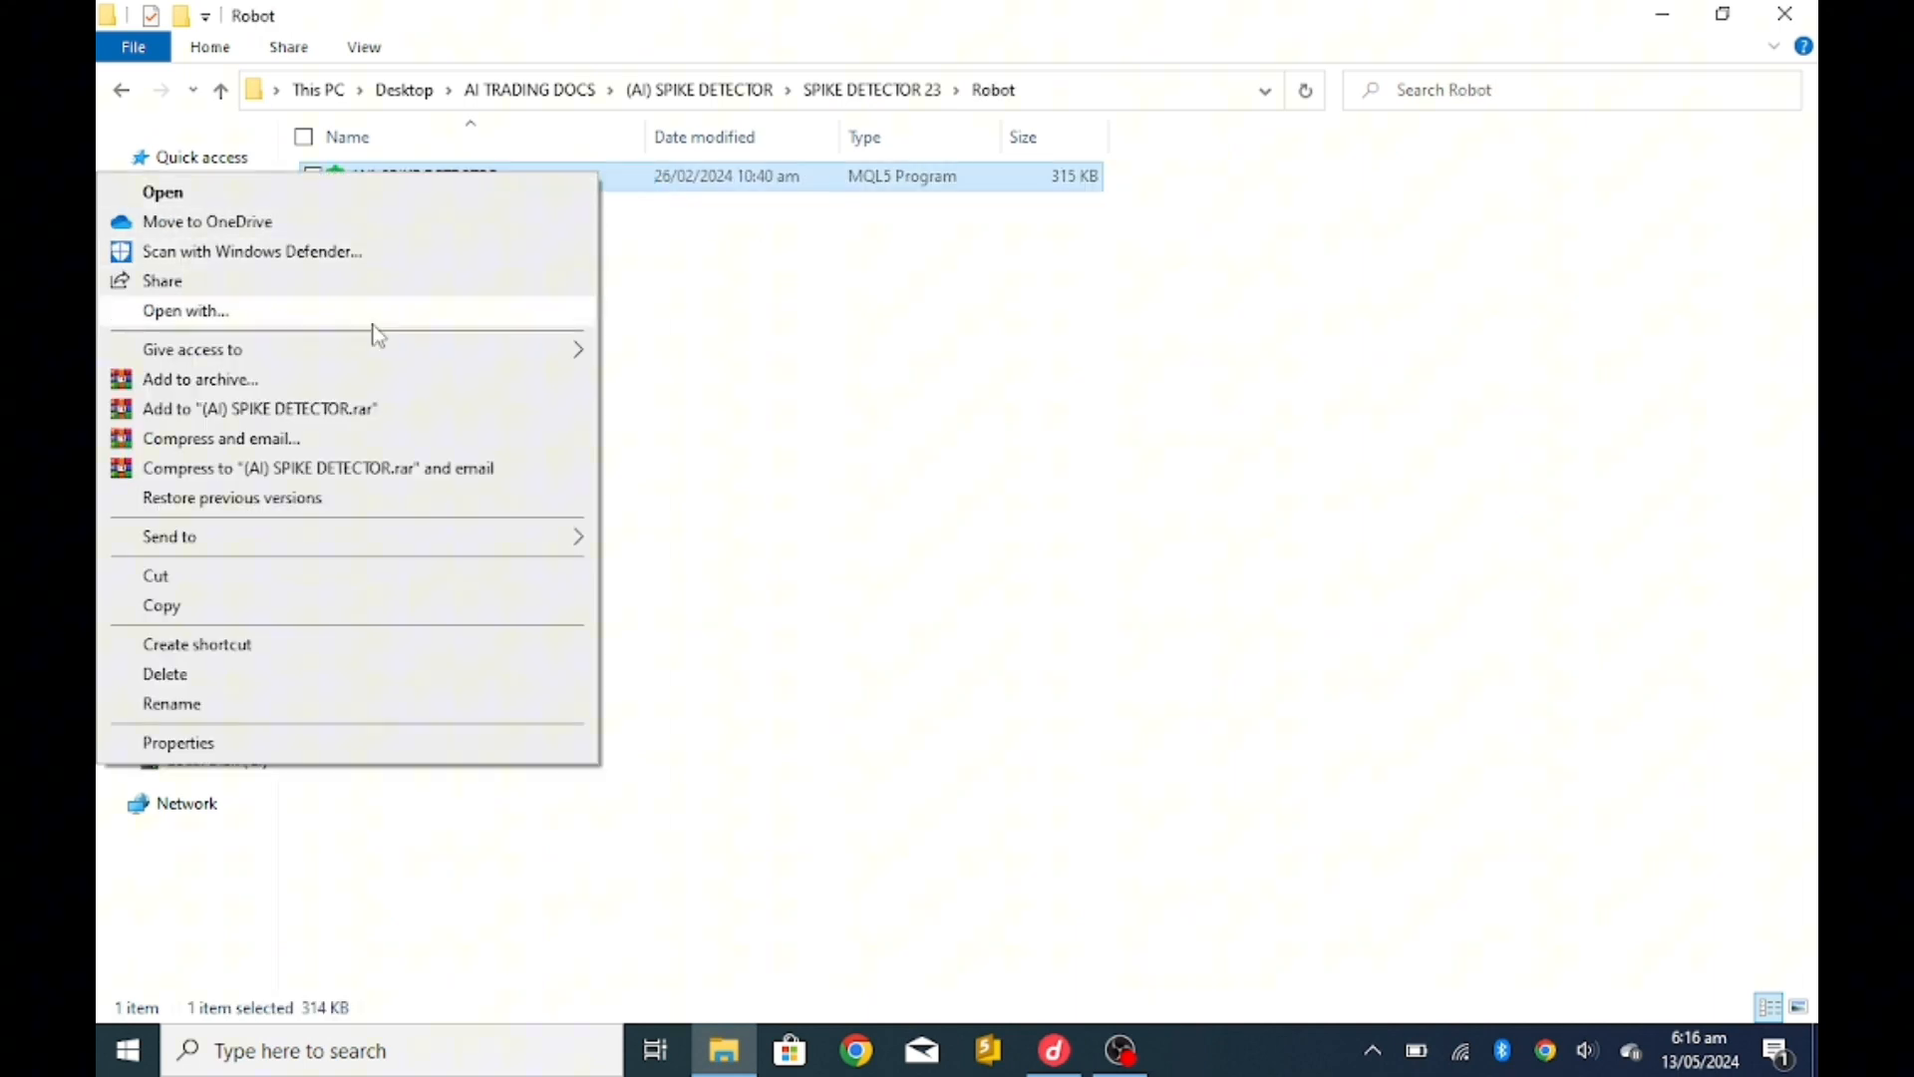
left_click(188, 604)
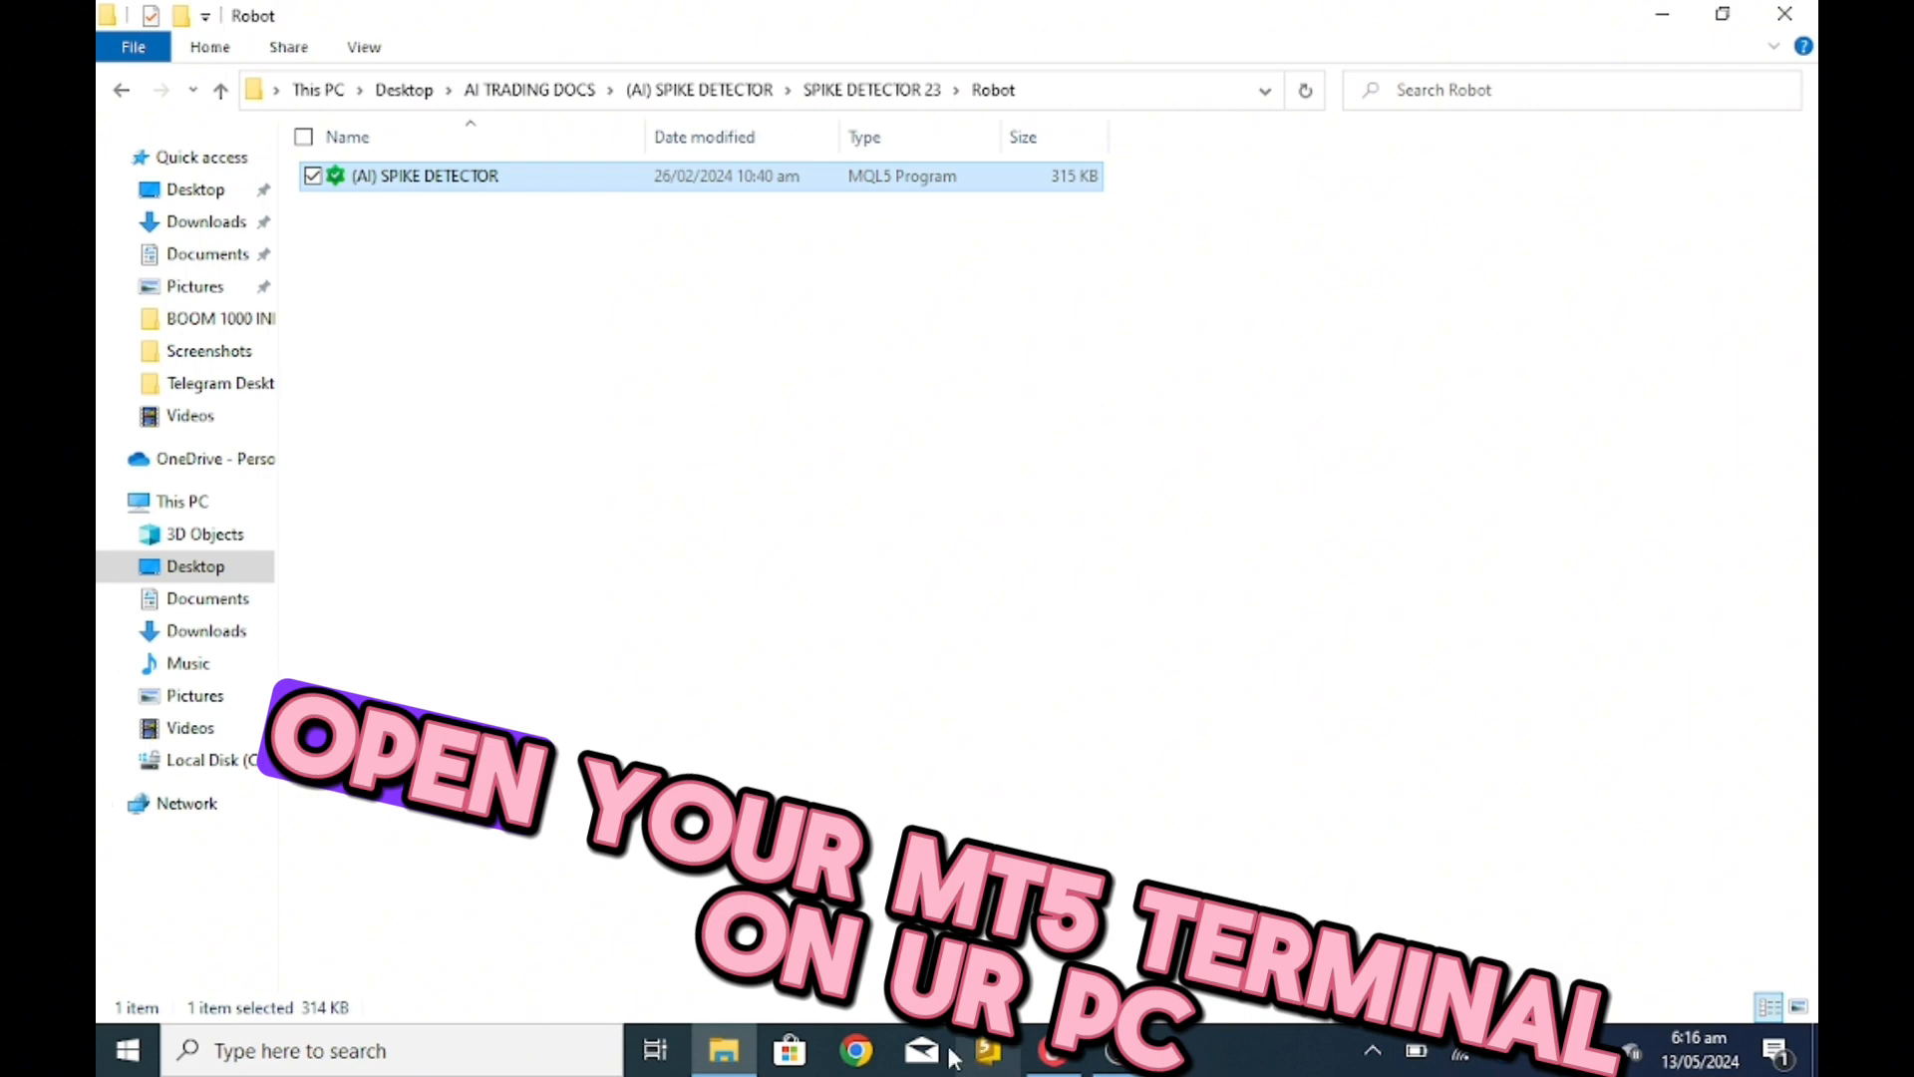
left_click(1053, 1050)
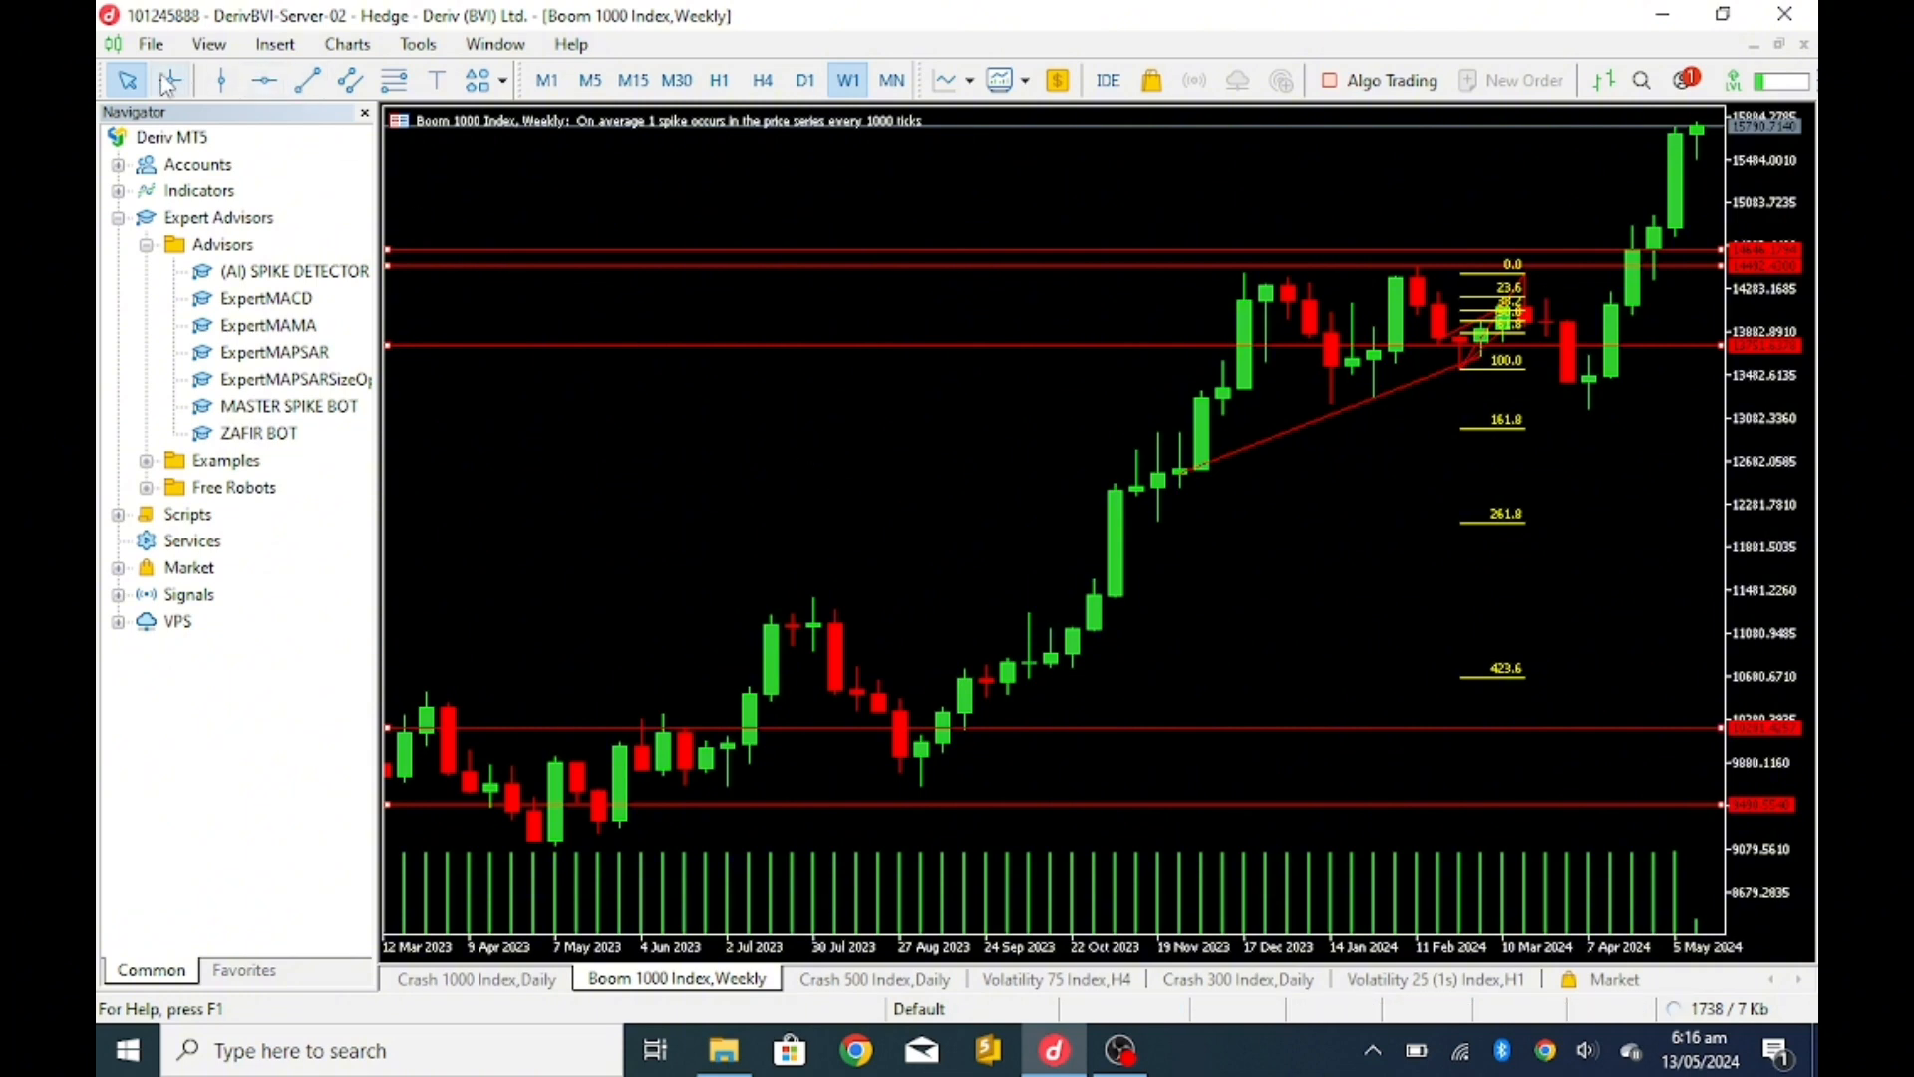
Step: Open the terminal's data folder via File > Open Data Folder
left_click(151, 43)
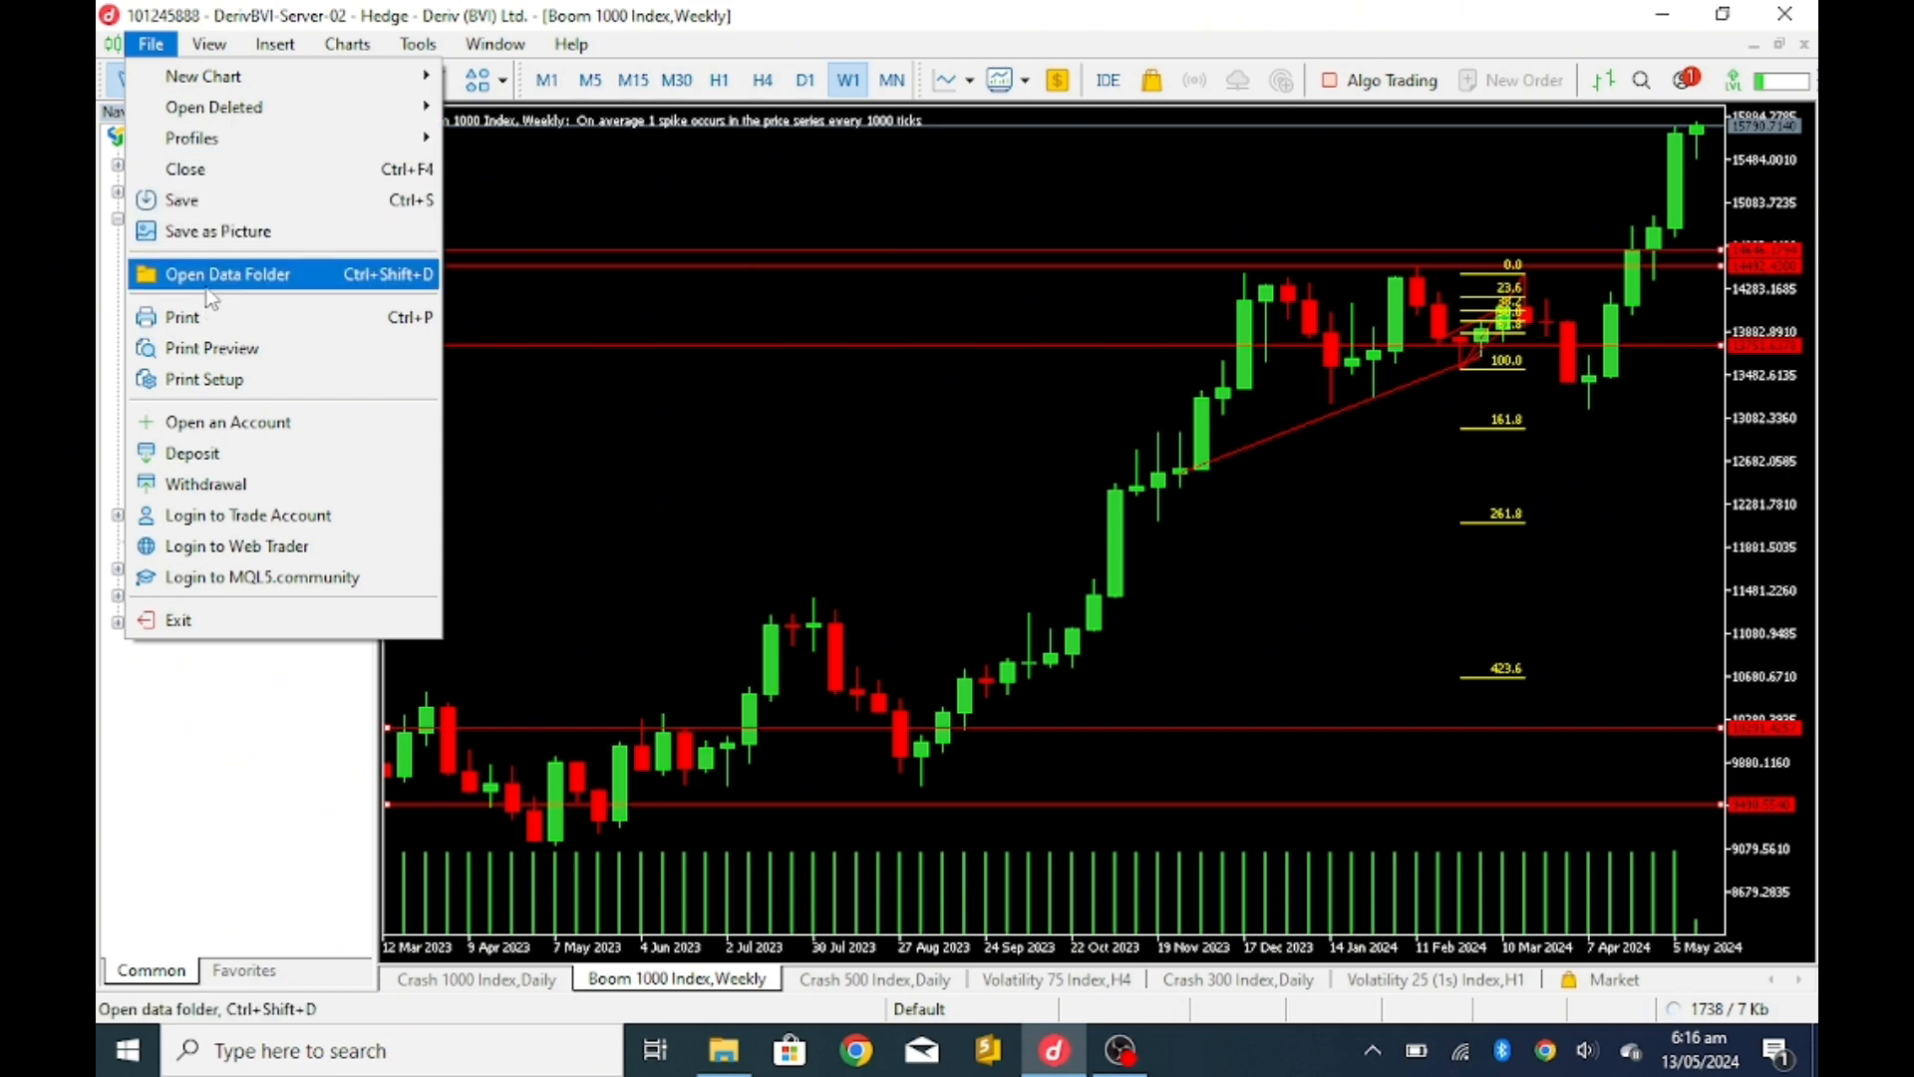
left_click(227, 273)
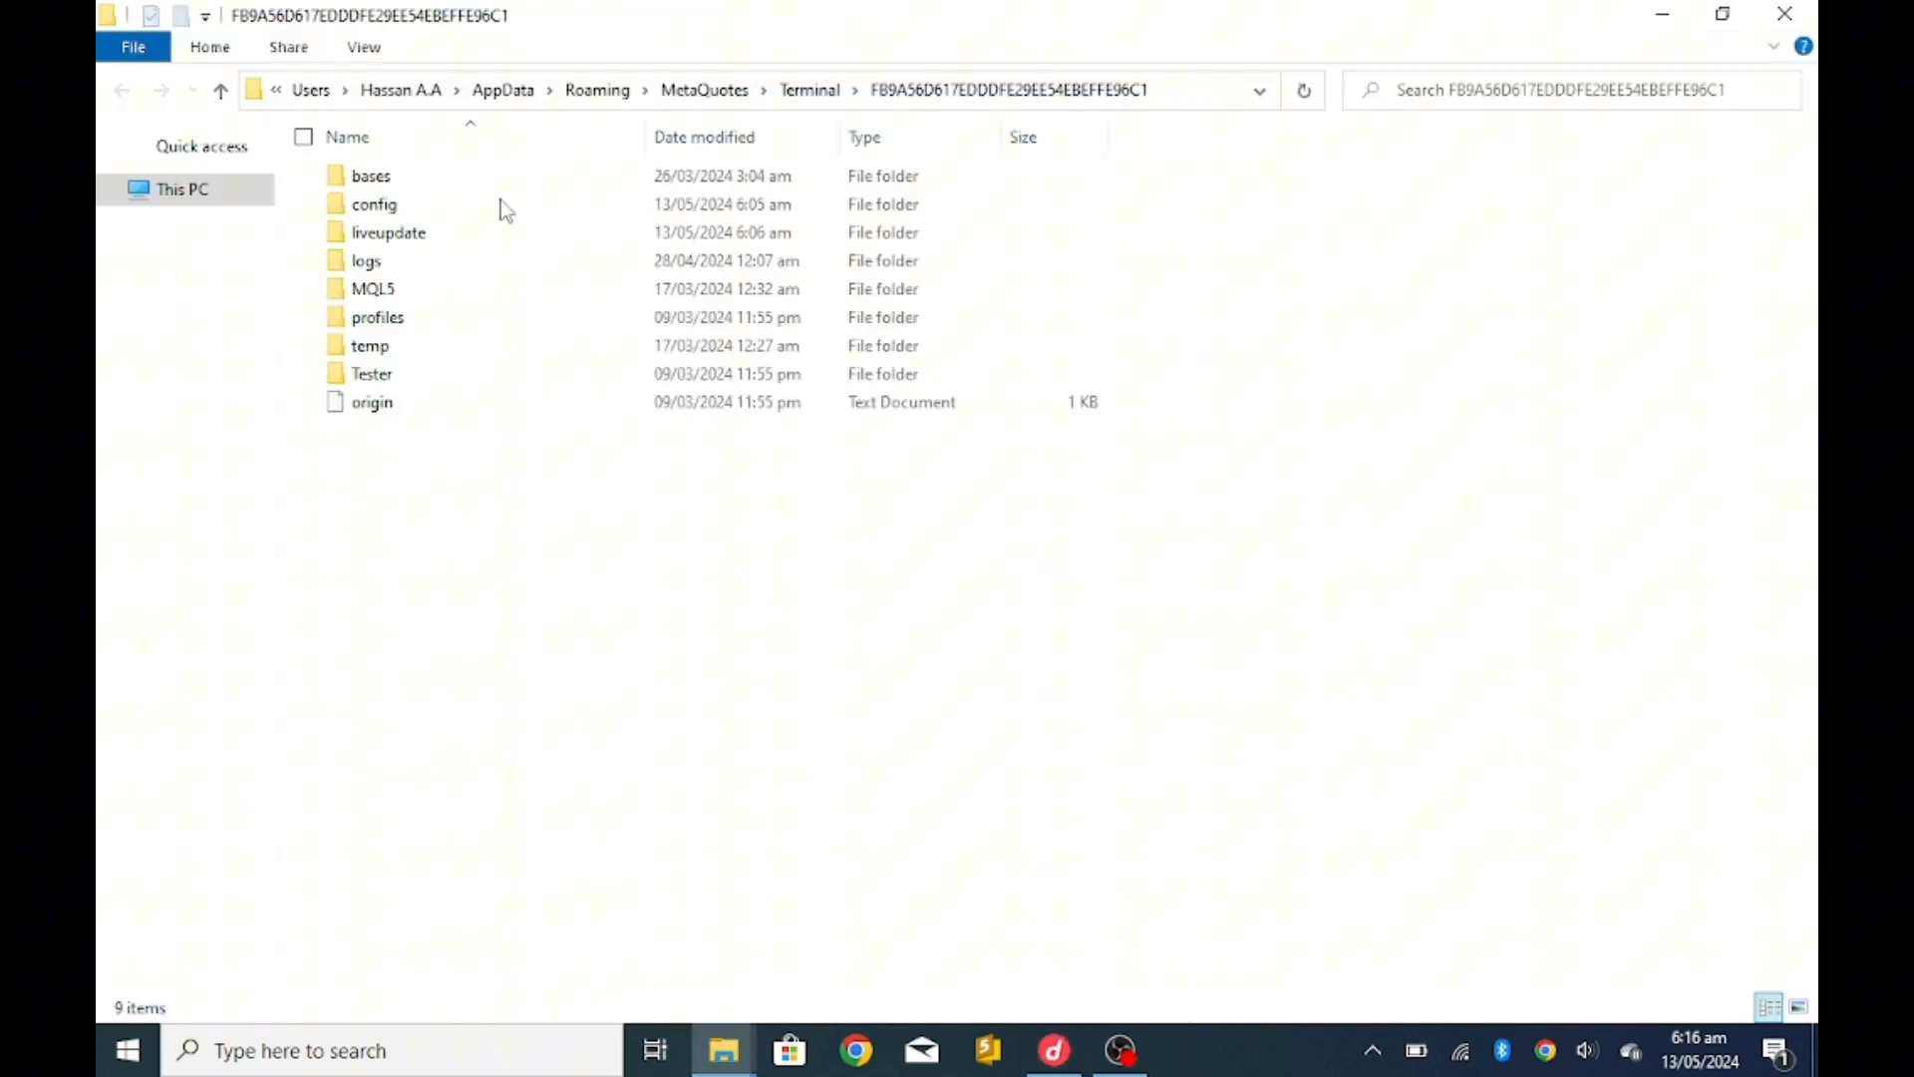
Step: Navigate into MQL5 > Experts > Advisors
left_click(424, 295)
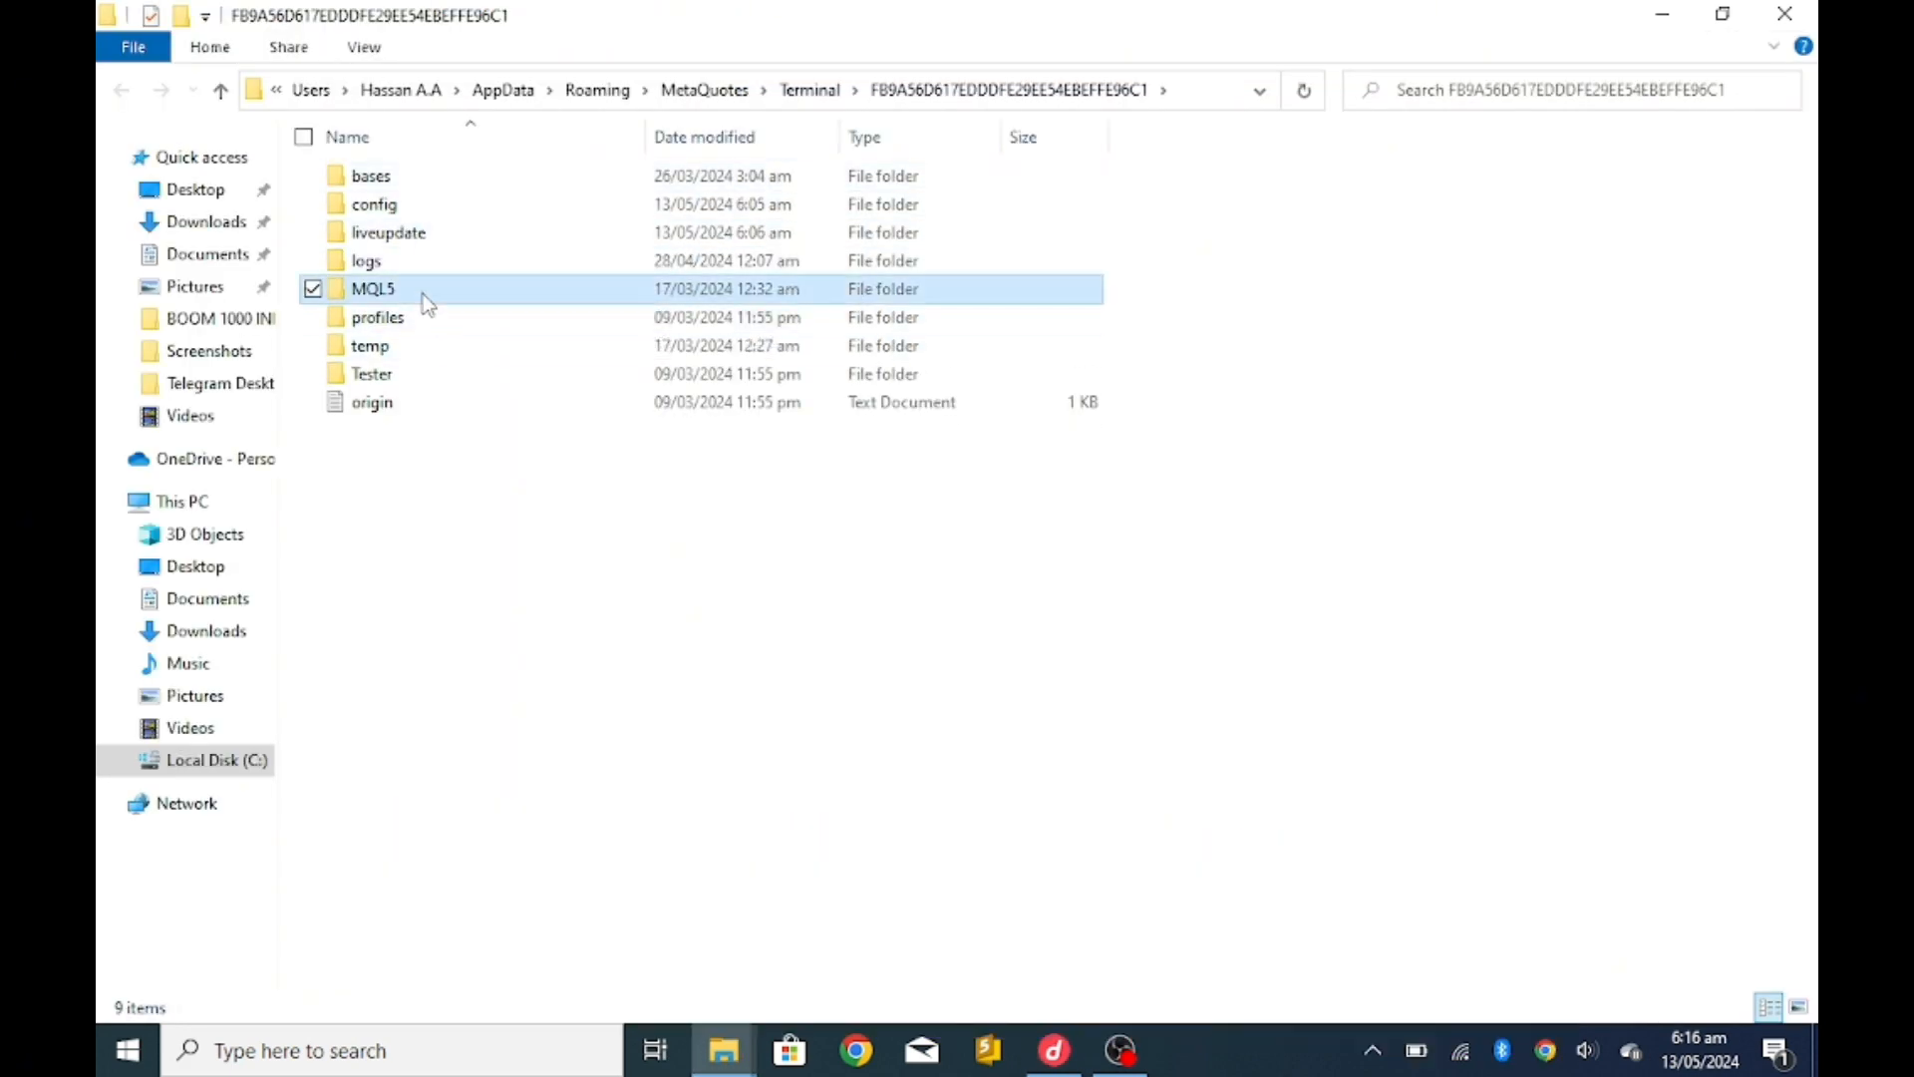
double_click(424, 294)
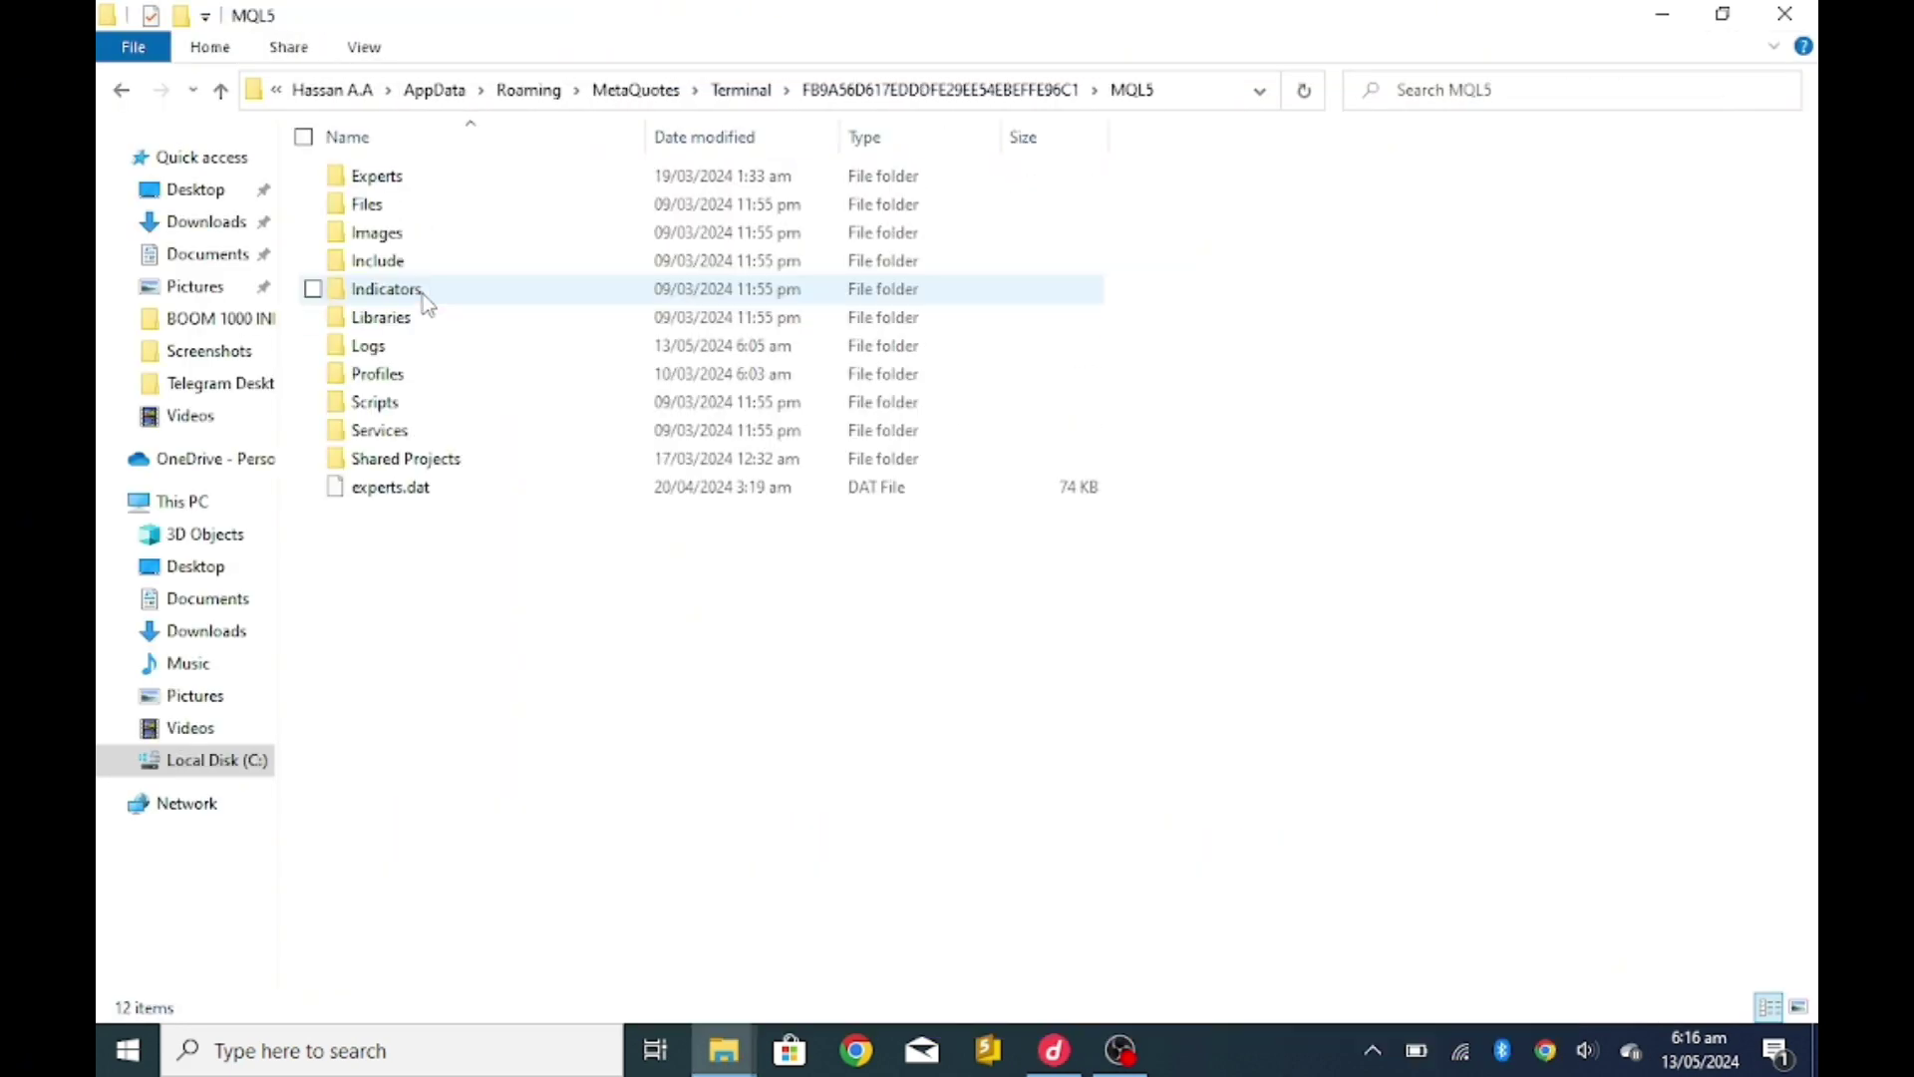
left_click(416, 183)
double_click(416, 183)
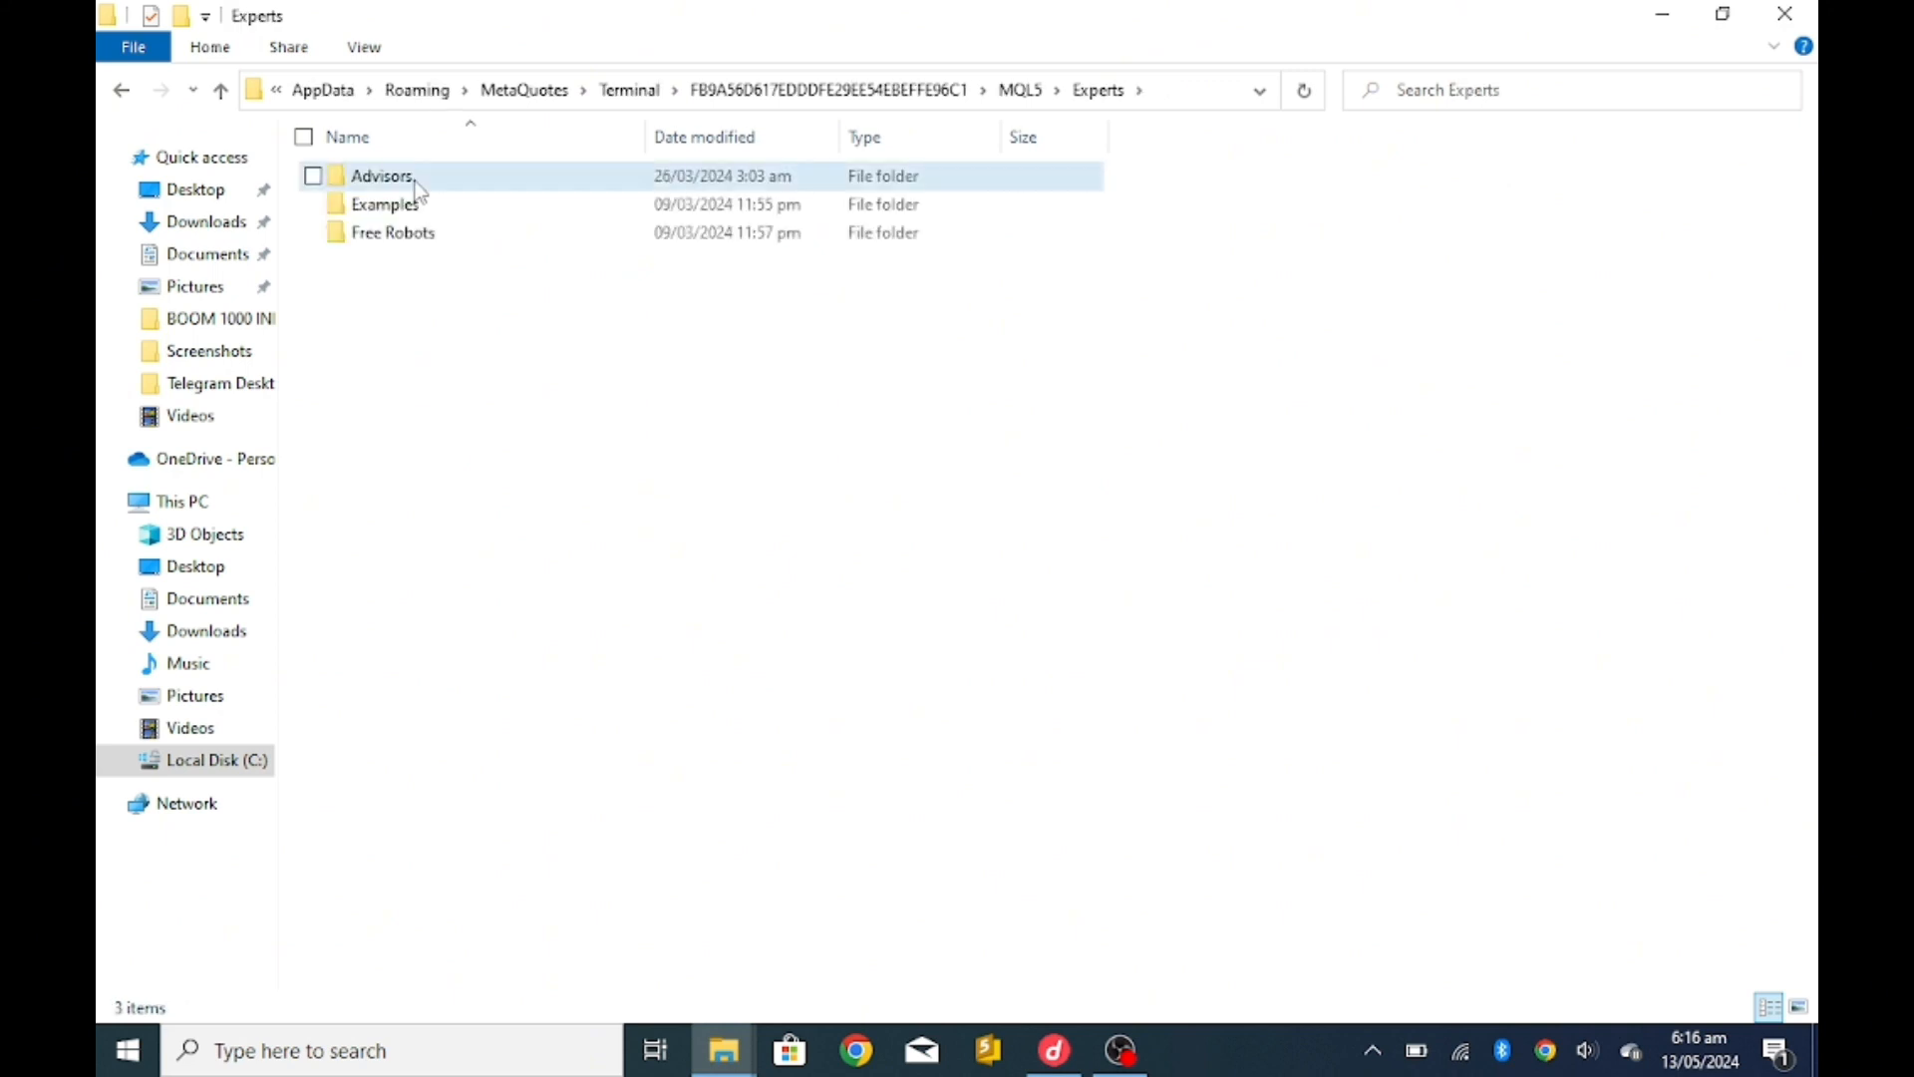
double_click(416, 183)
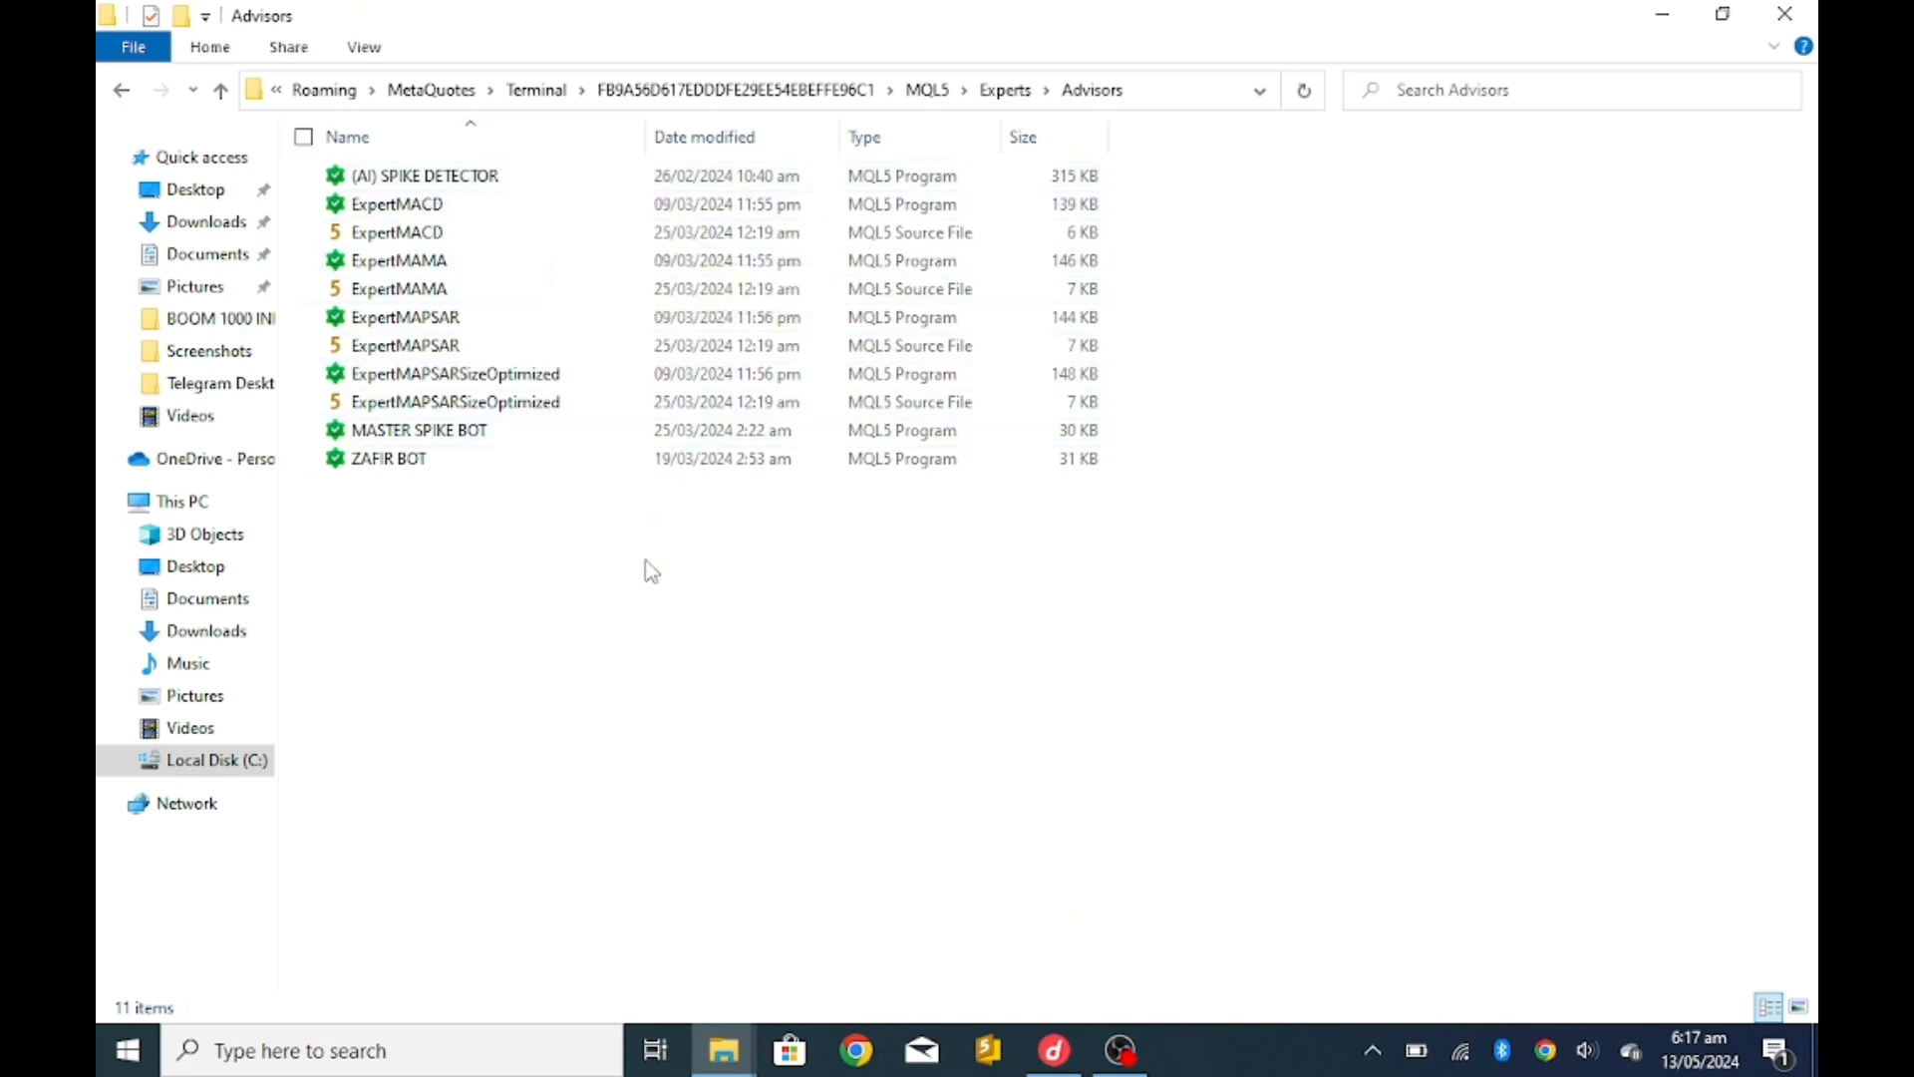
Step: Paste the (AI) SPIKE DETECTOR advisor, skipping the existing file in the Replace or Skip dialog
right_click(649, 568)
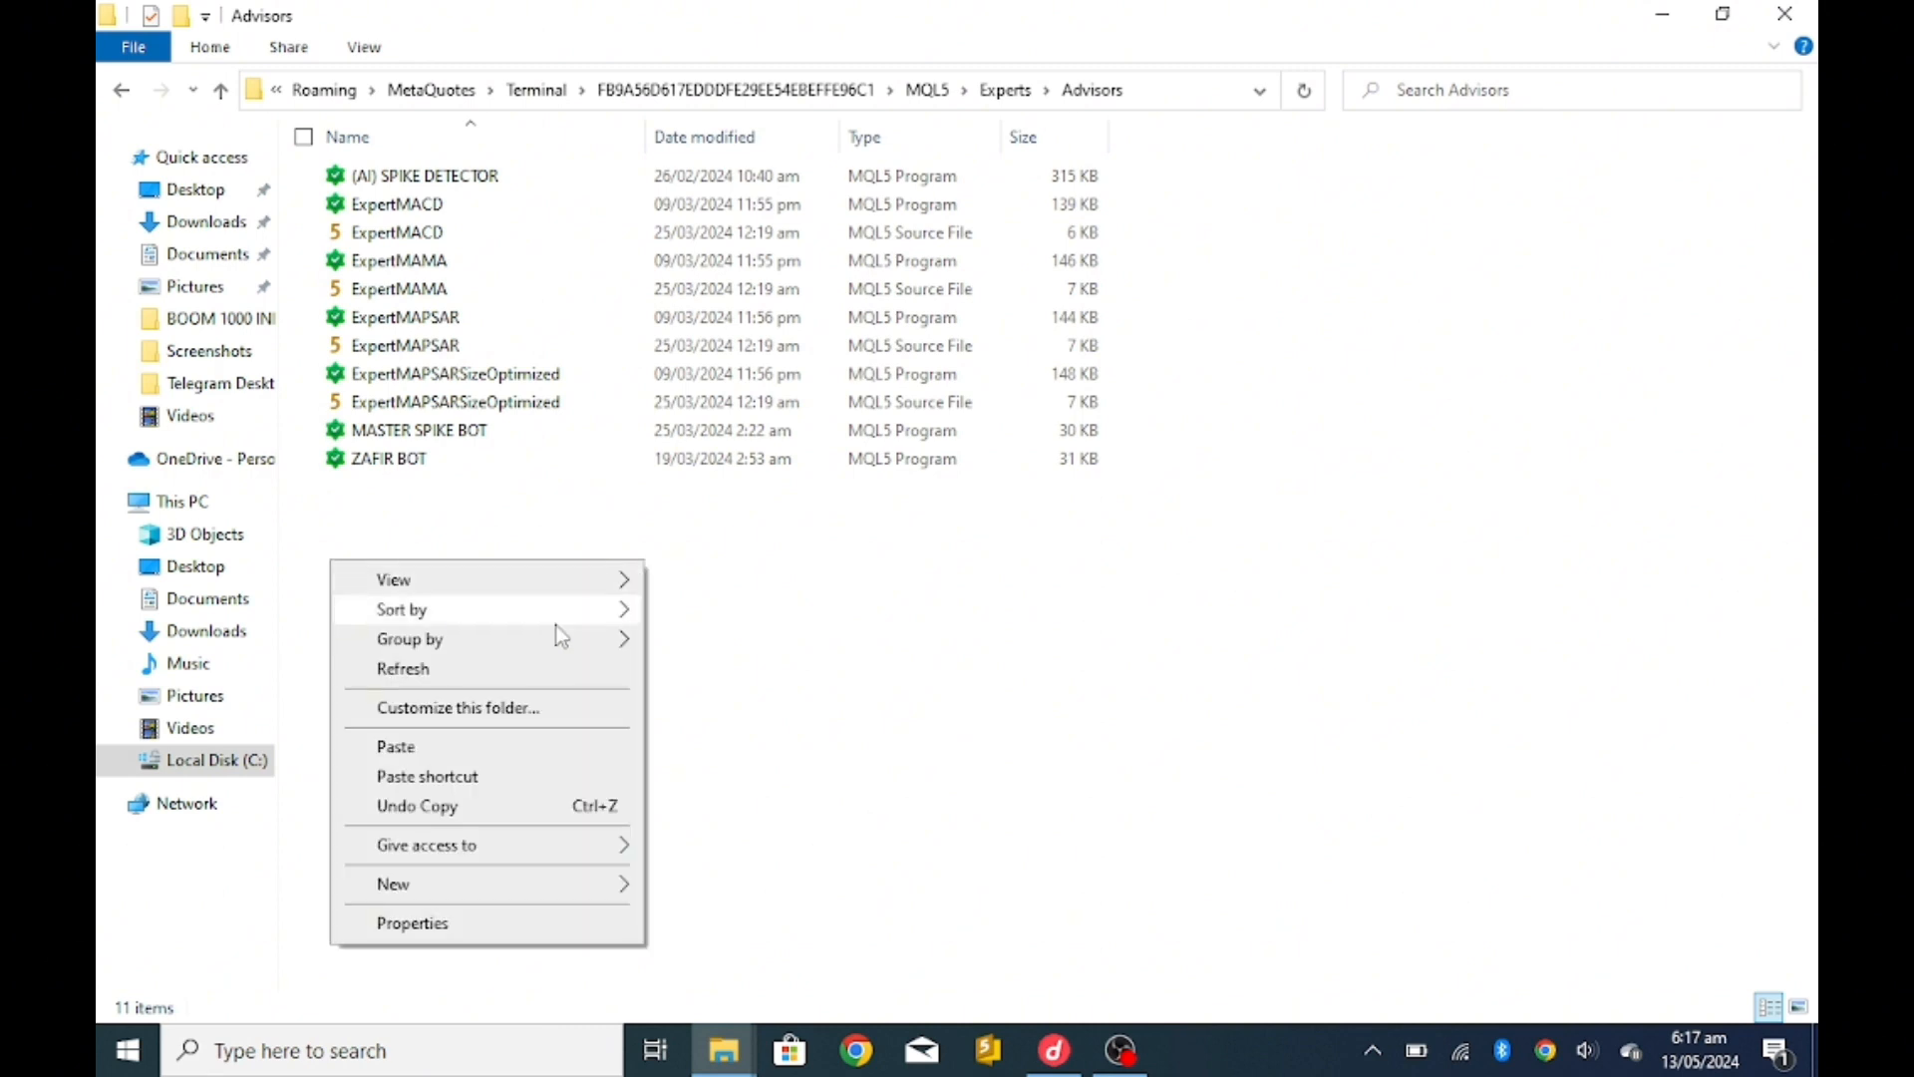
left_click(427, 744)
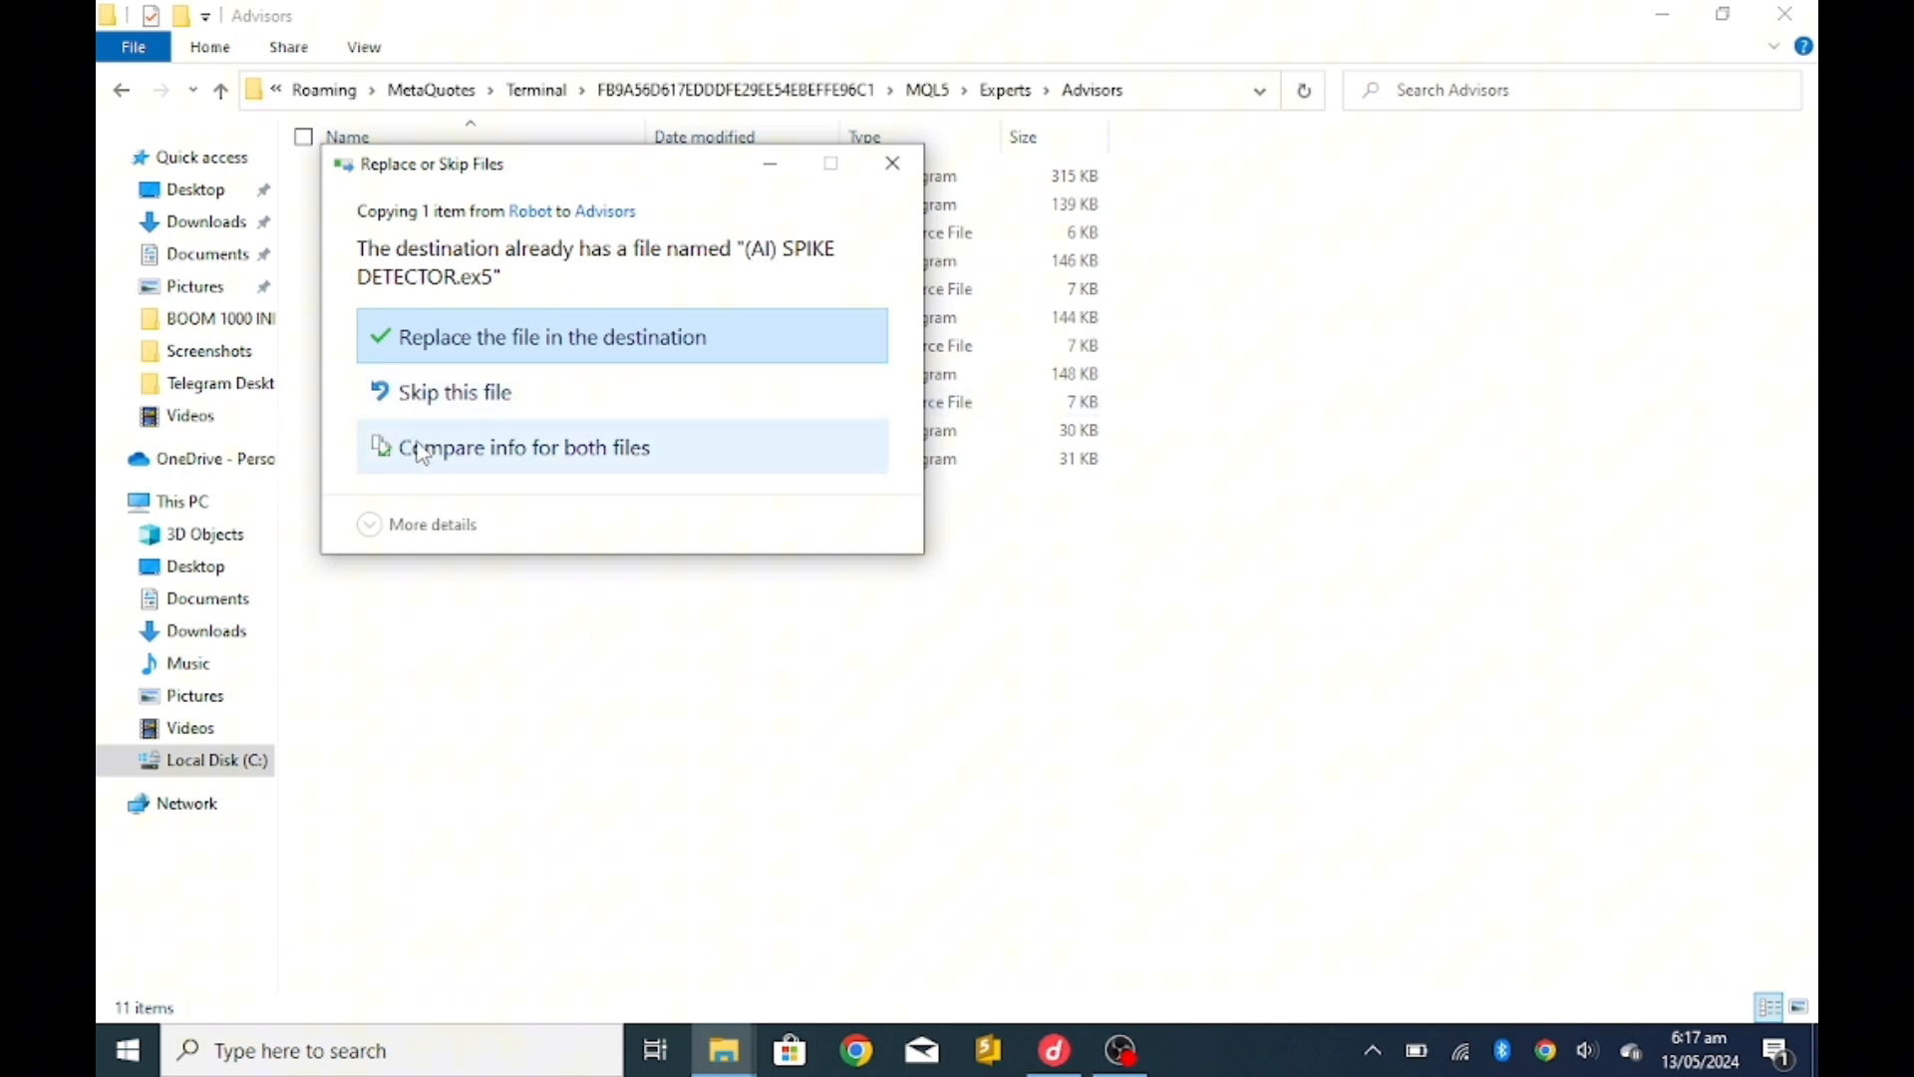
left_click(452, 401)
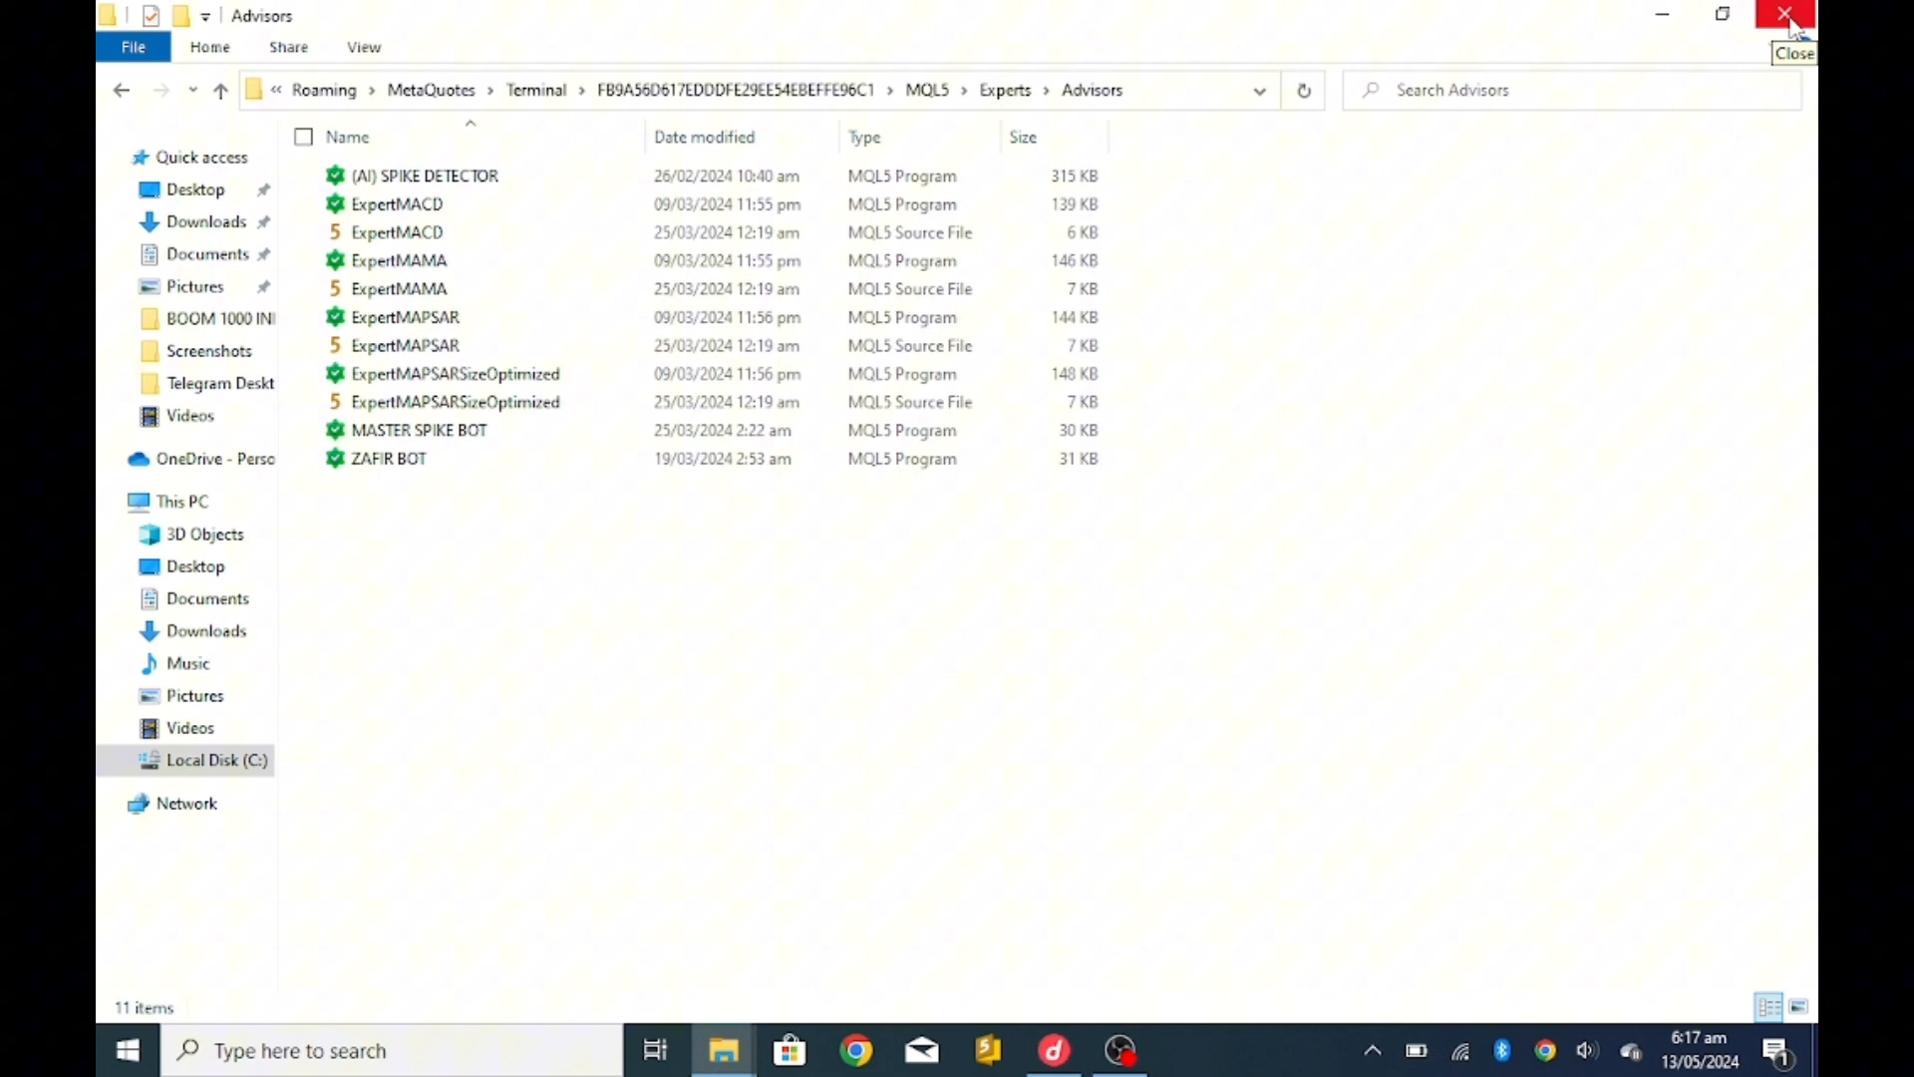
left_click(1783, 15)
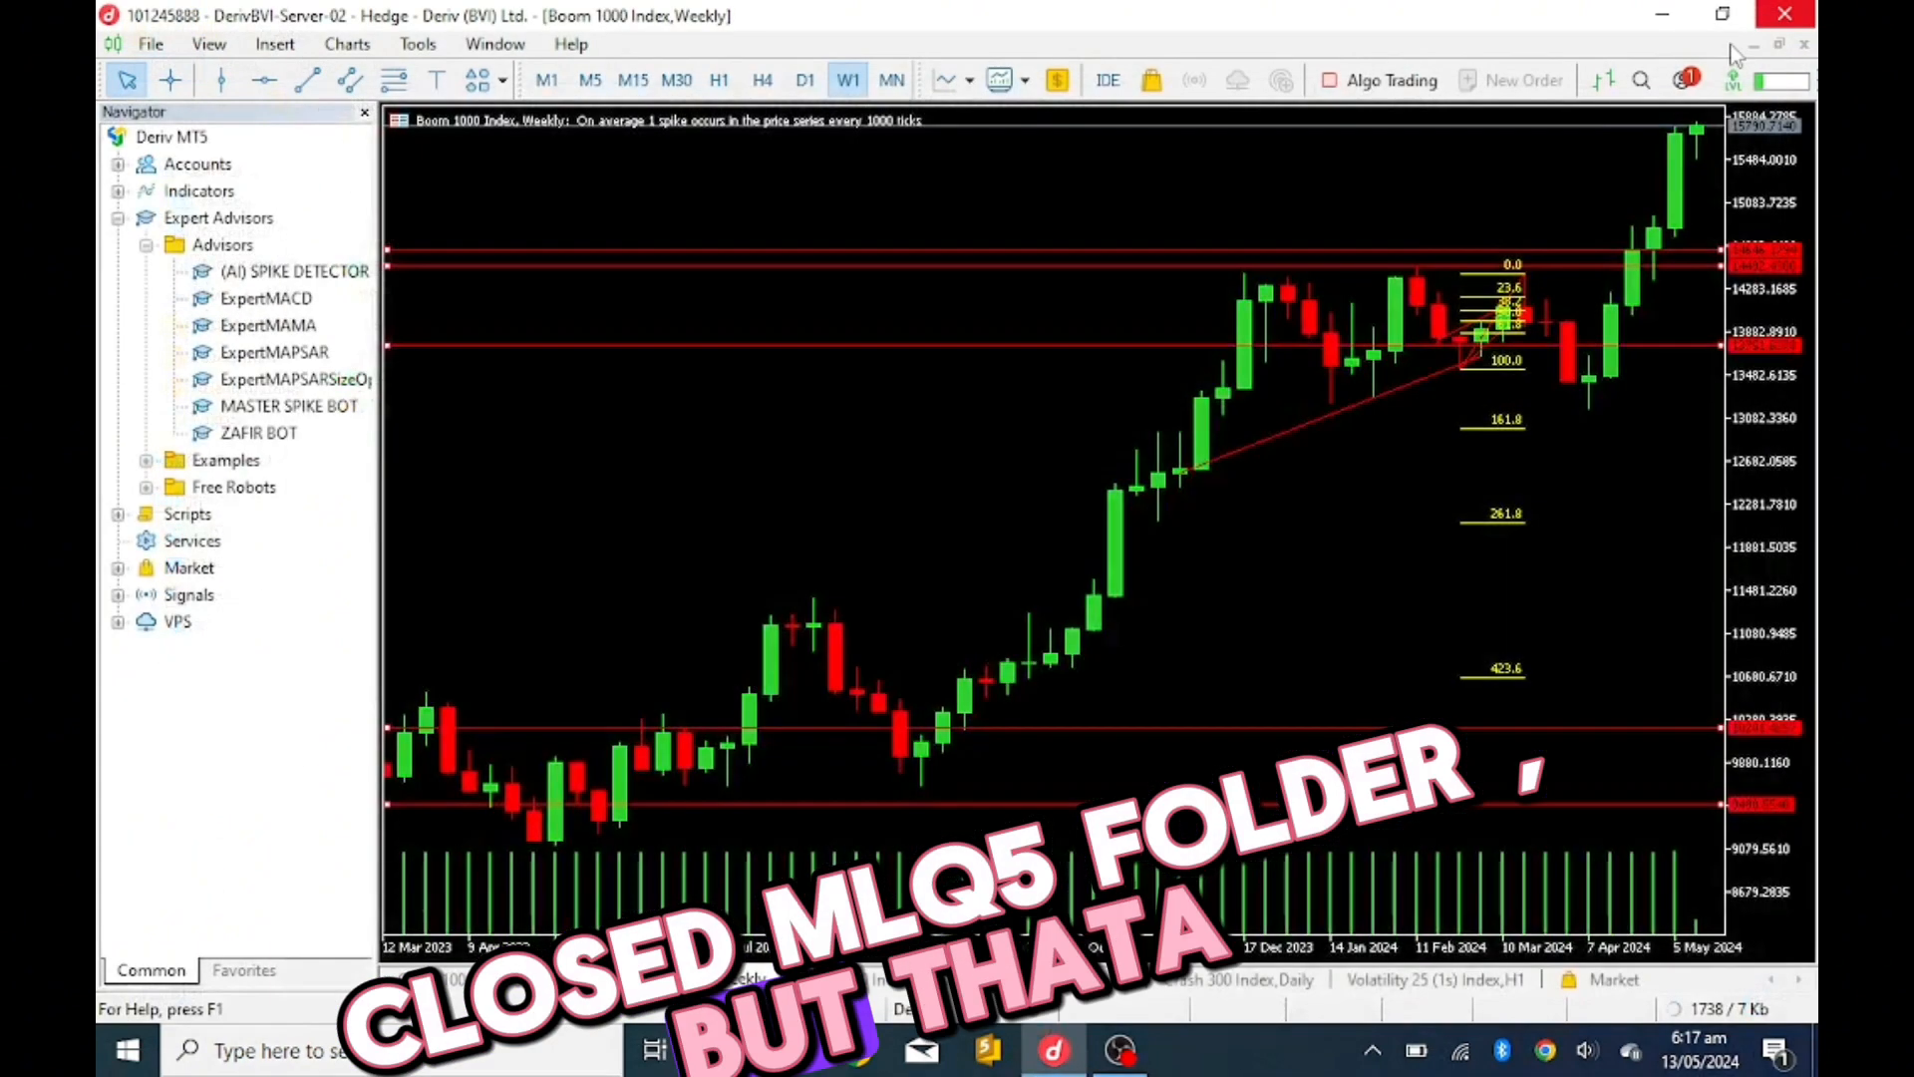
left_click(190, 594)
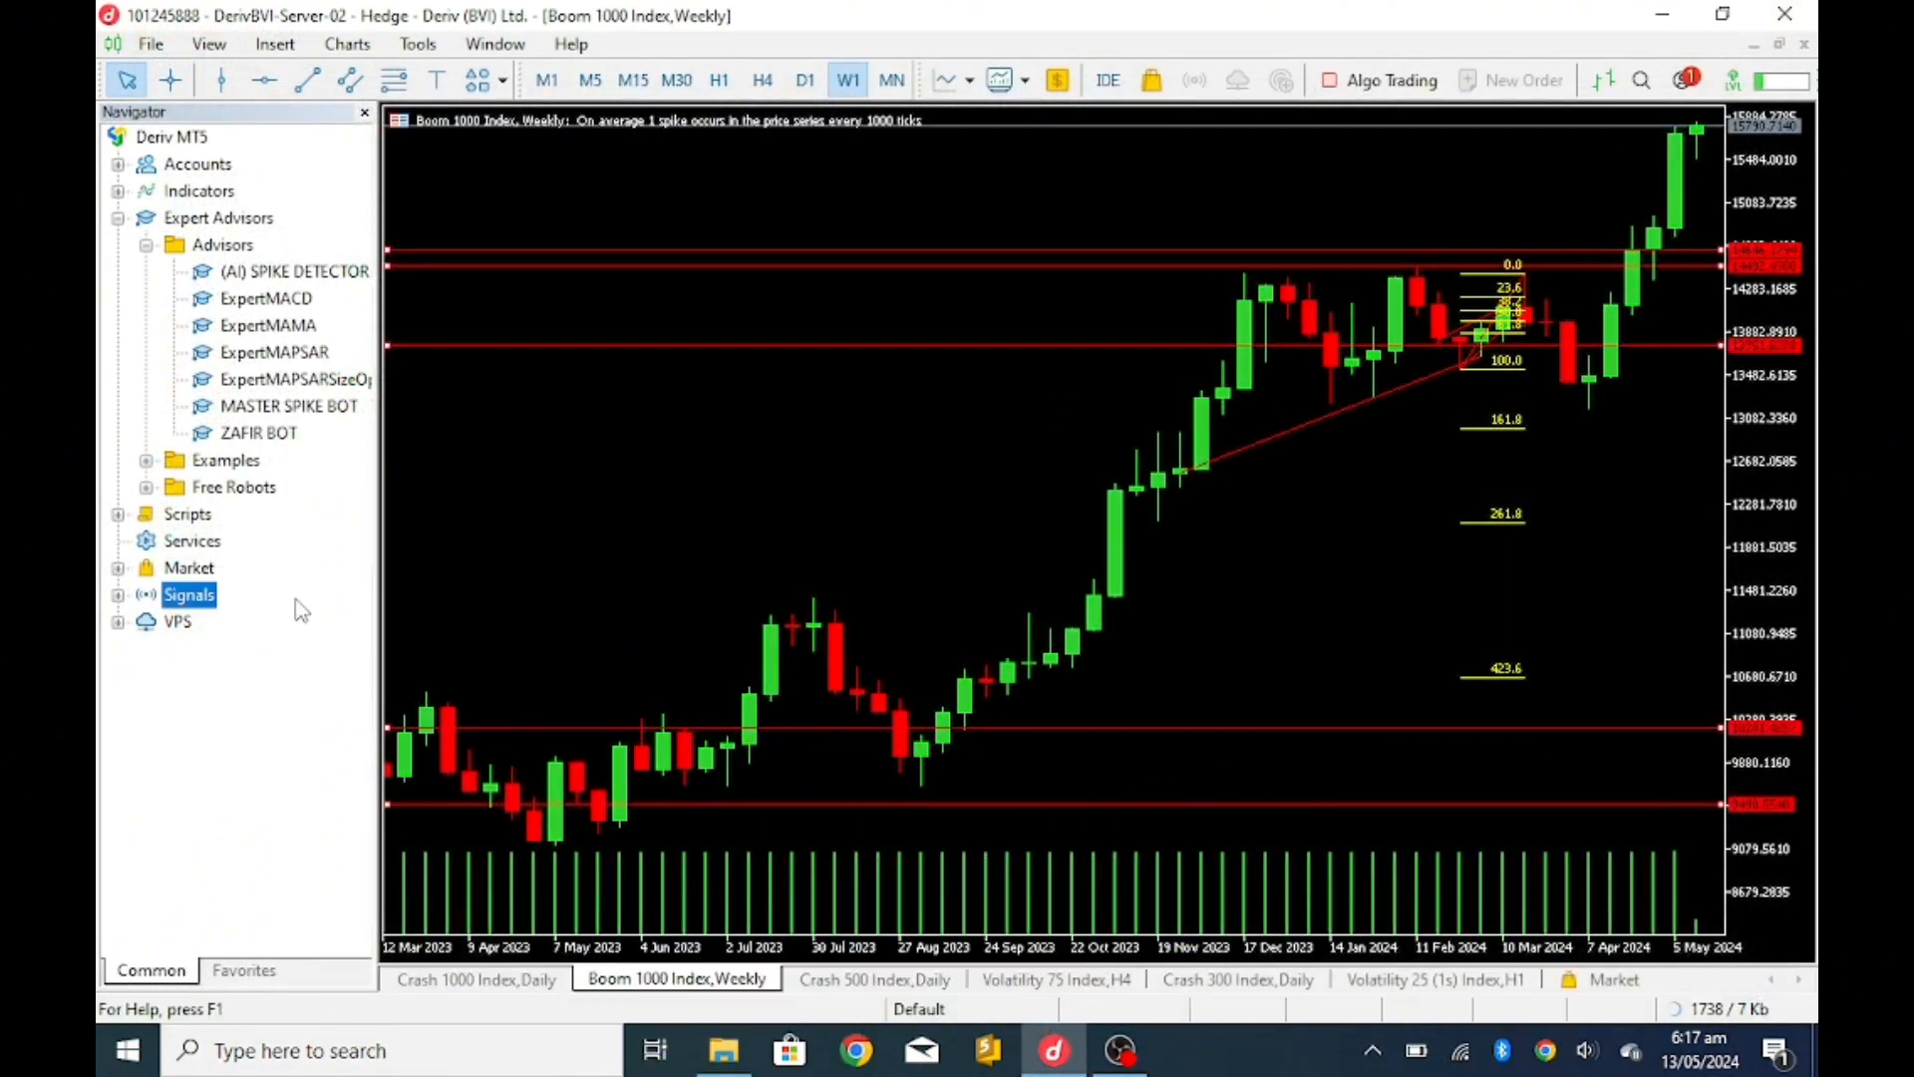
key("Home")
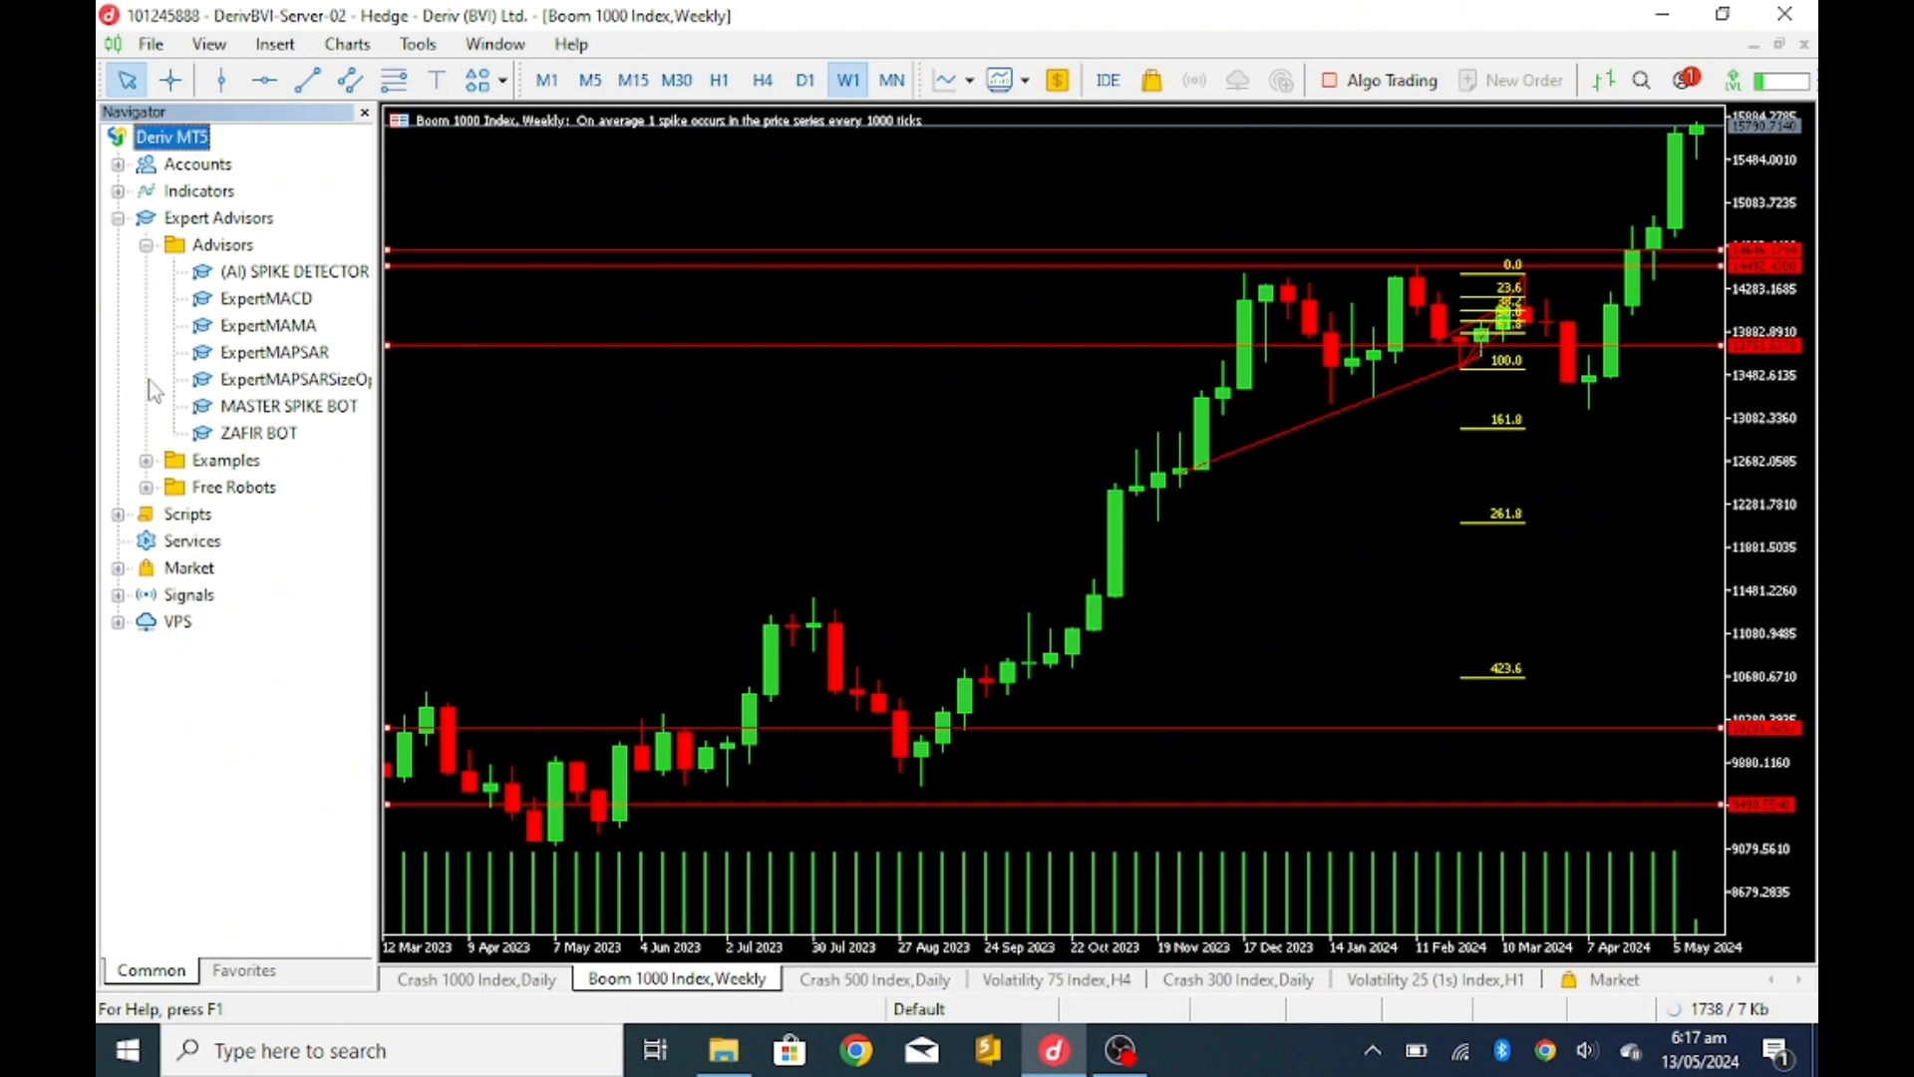
right_click(277, 221)
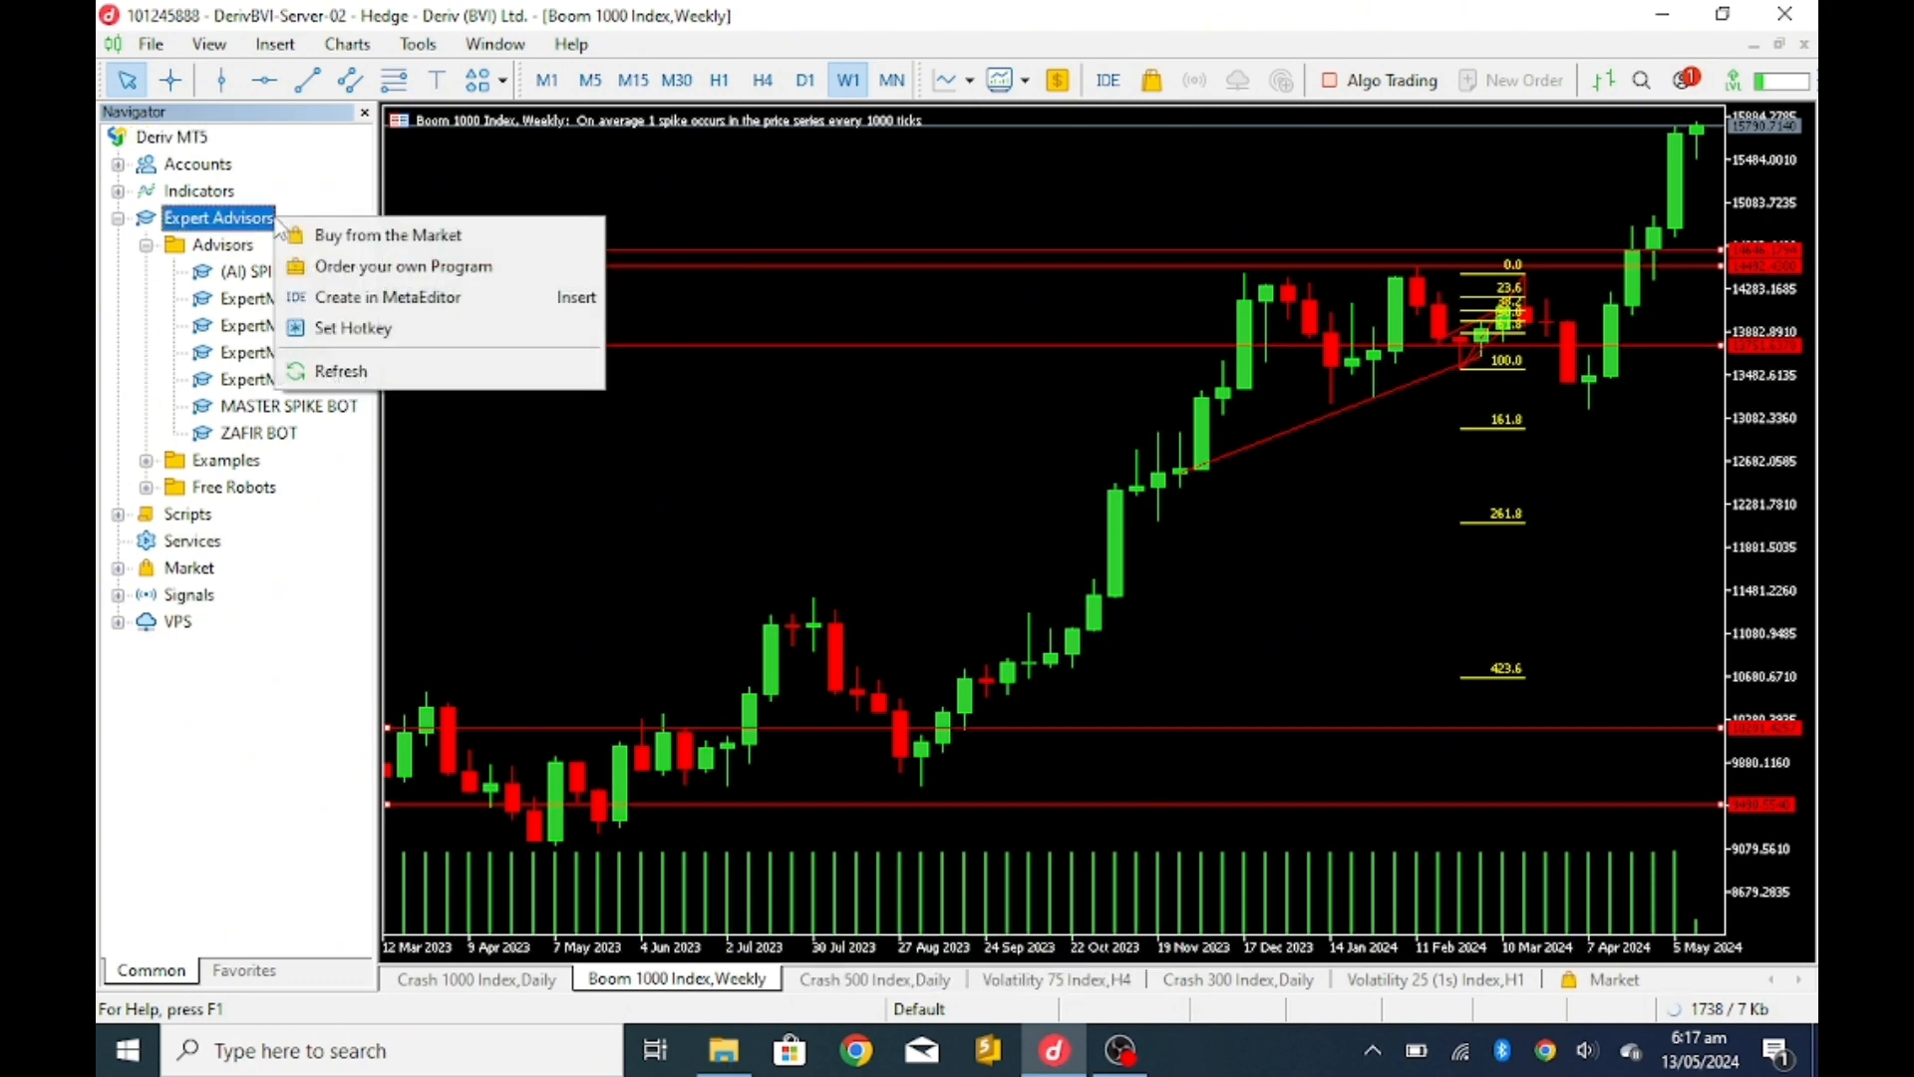
left_click(319, 377)
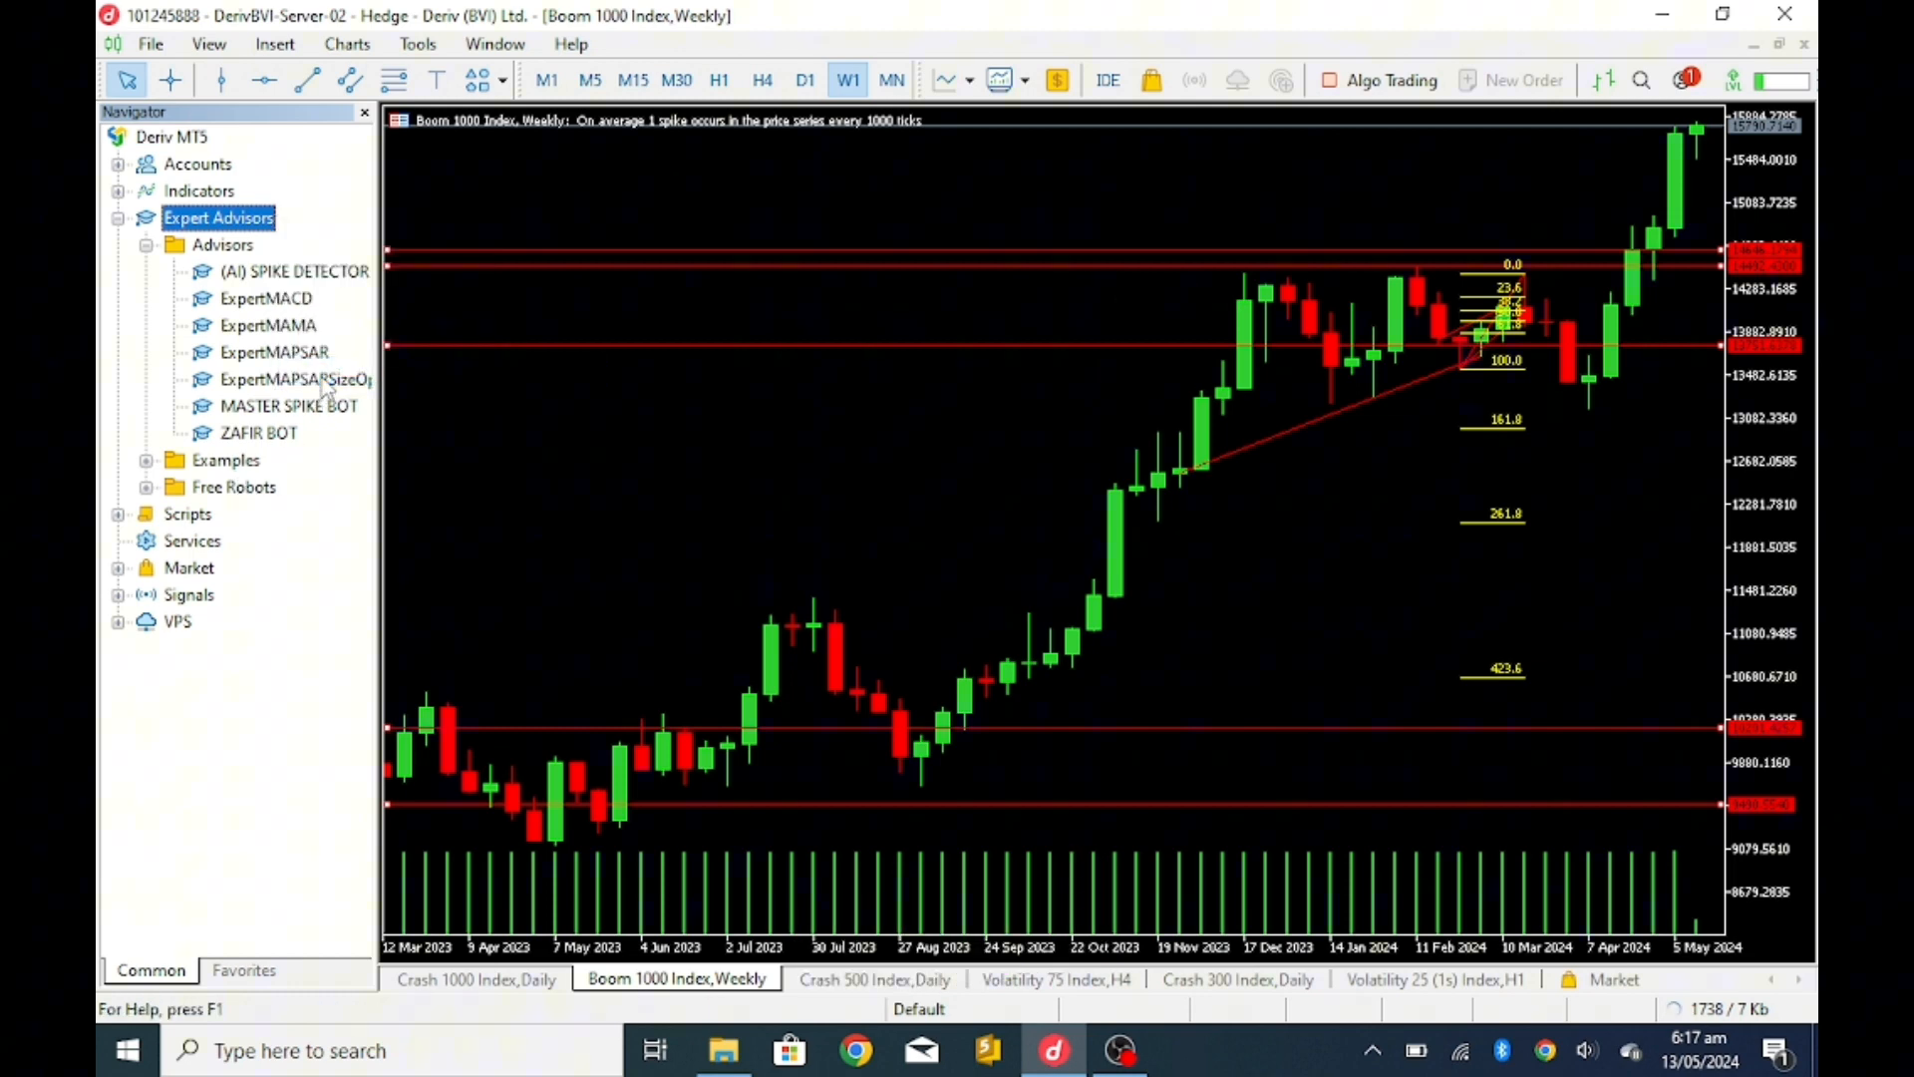
right_click(321, 466)
left_click(388, 616)
left_click(213, 276)
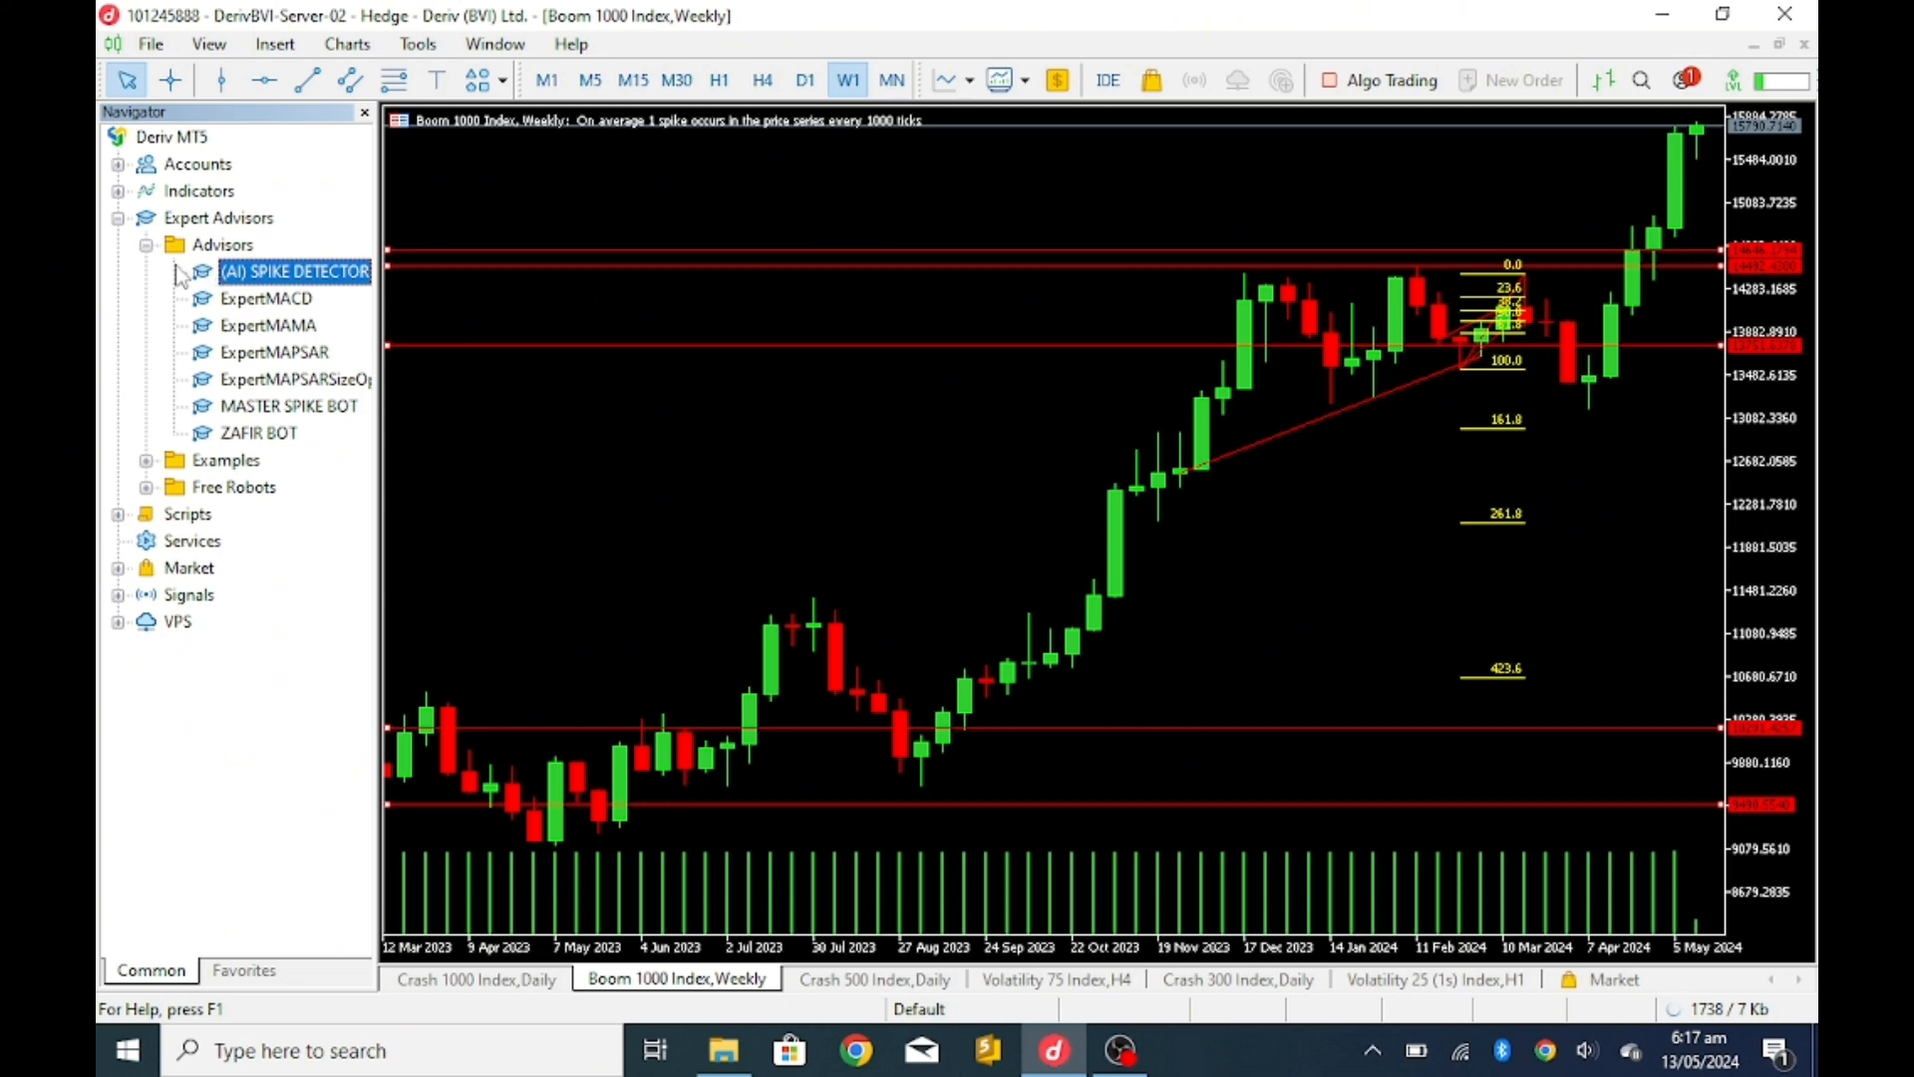
left_click(147, 247)
Step: Drag (AI) SPIKE DETECTOR onto the Boom 1000 chart, dismiss its settings, then drag it on again
left_click_drag(285, 270, 972, 247)
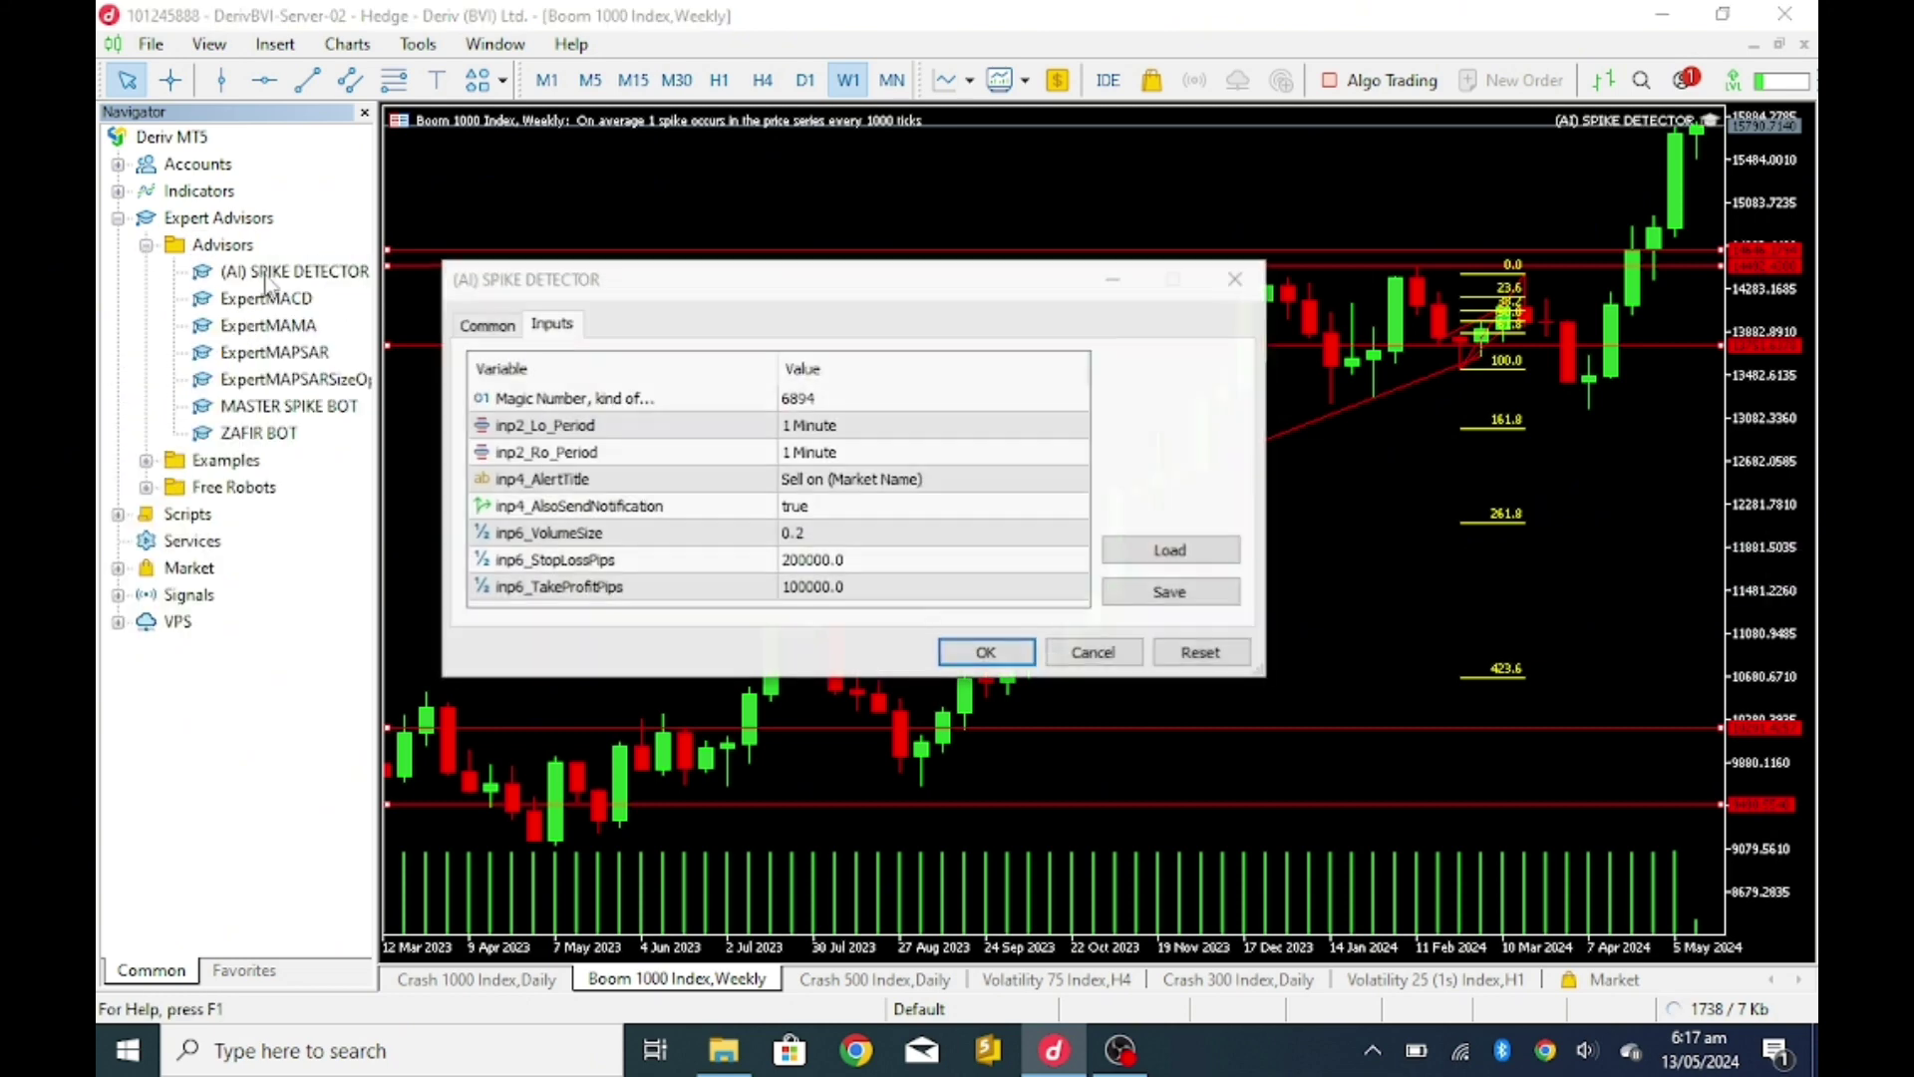
left_click(1235, 280)
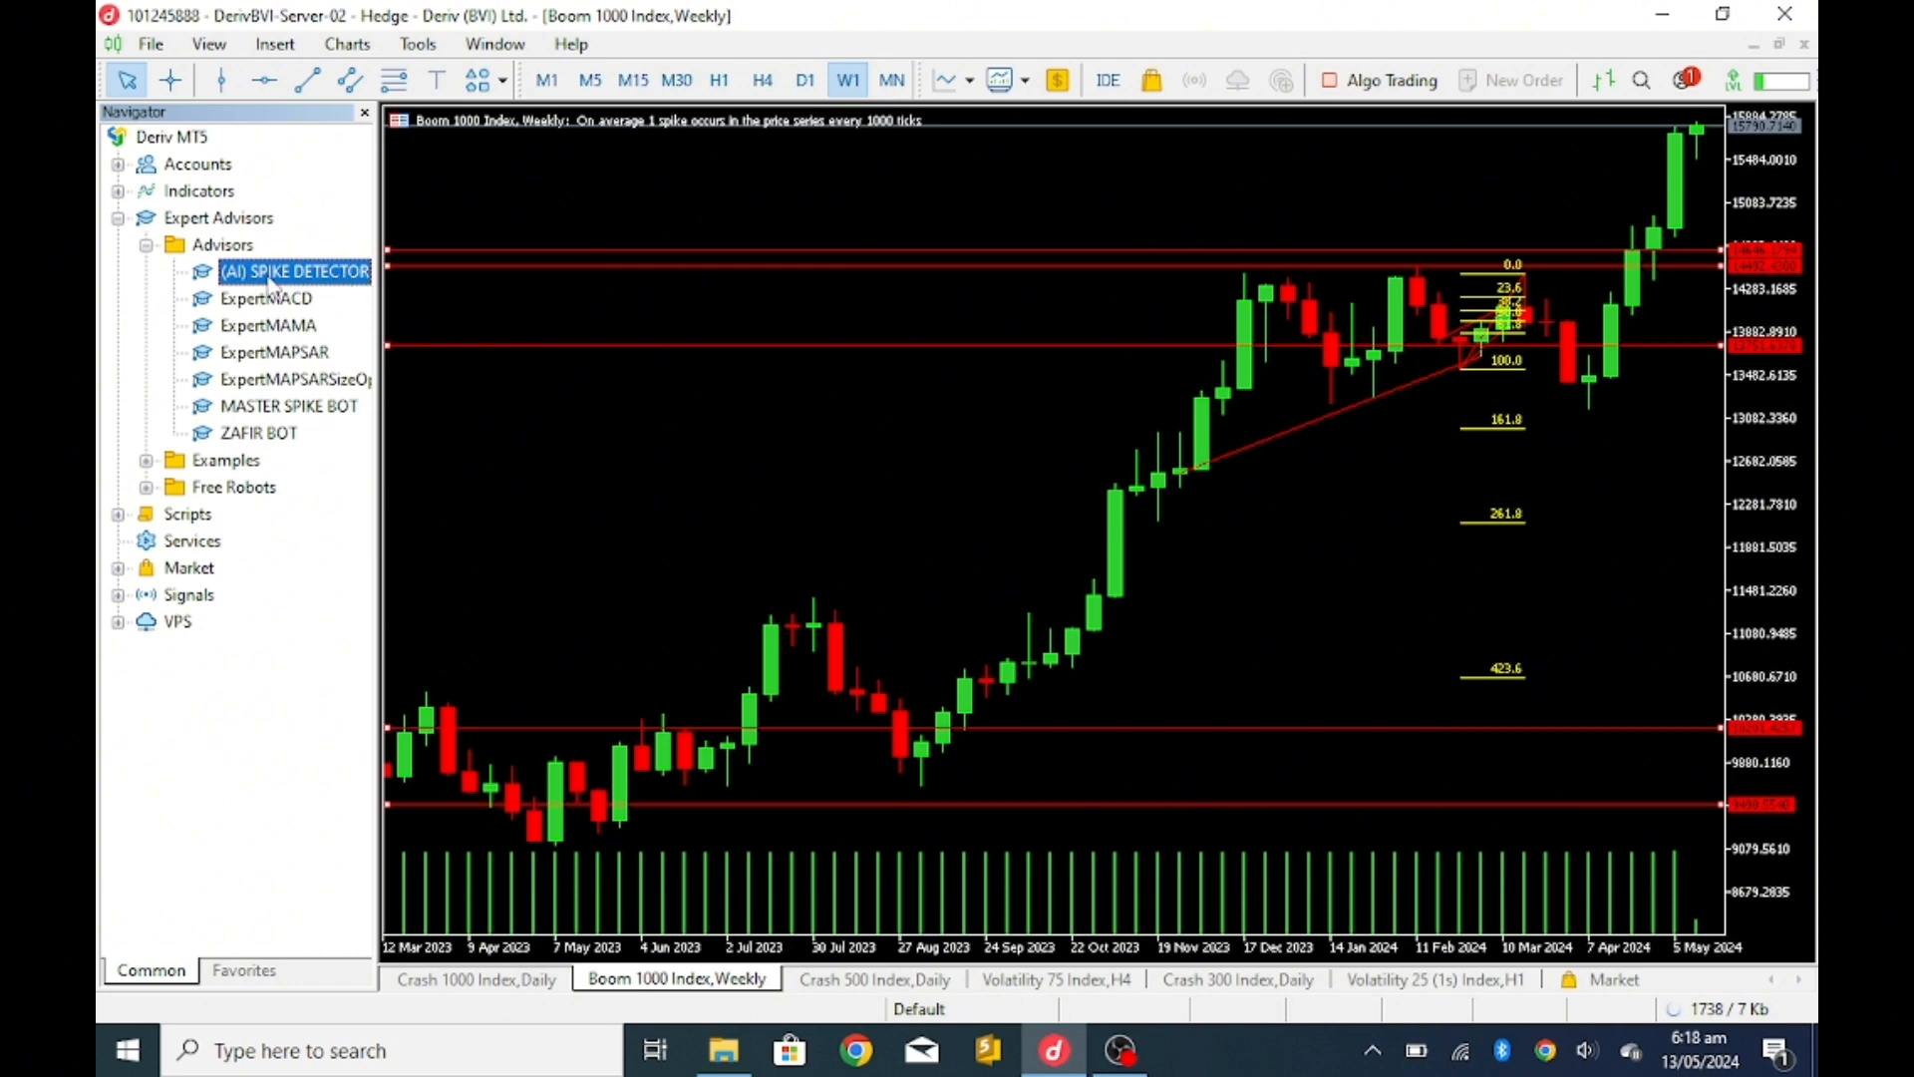
left_click_drag(277, 273, 469, 383)
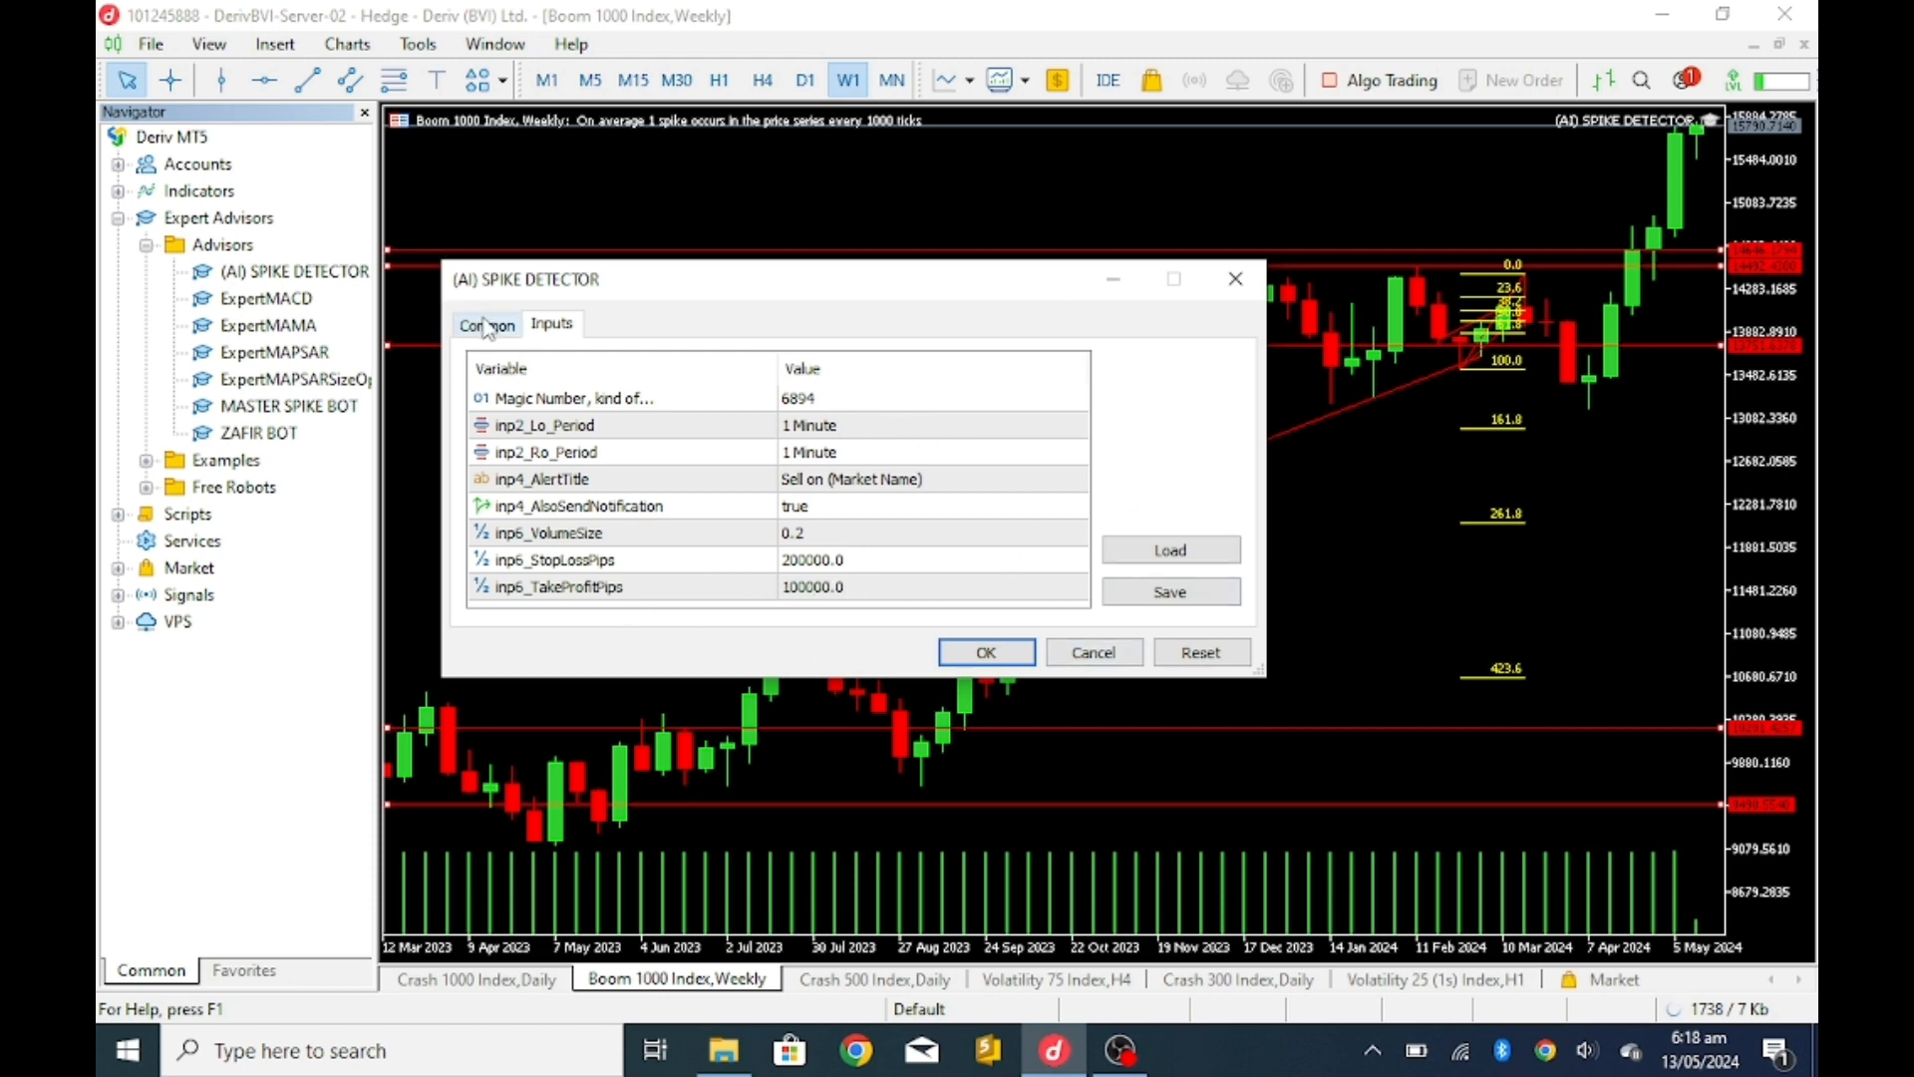
Step: Enable Allow Algo Trading on the Common tab and confirm the advisor settings
left_click(488, 324)
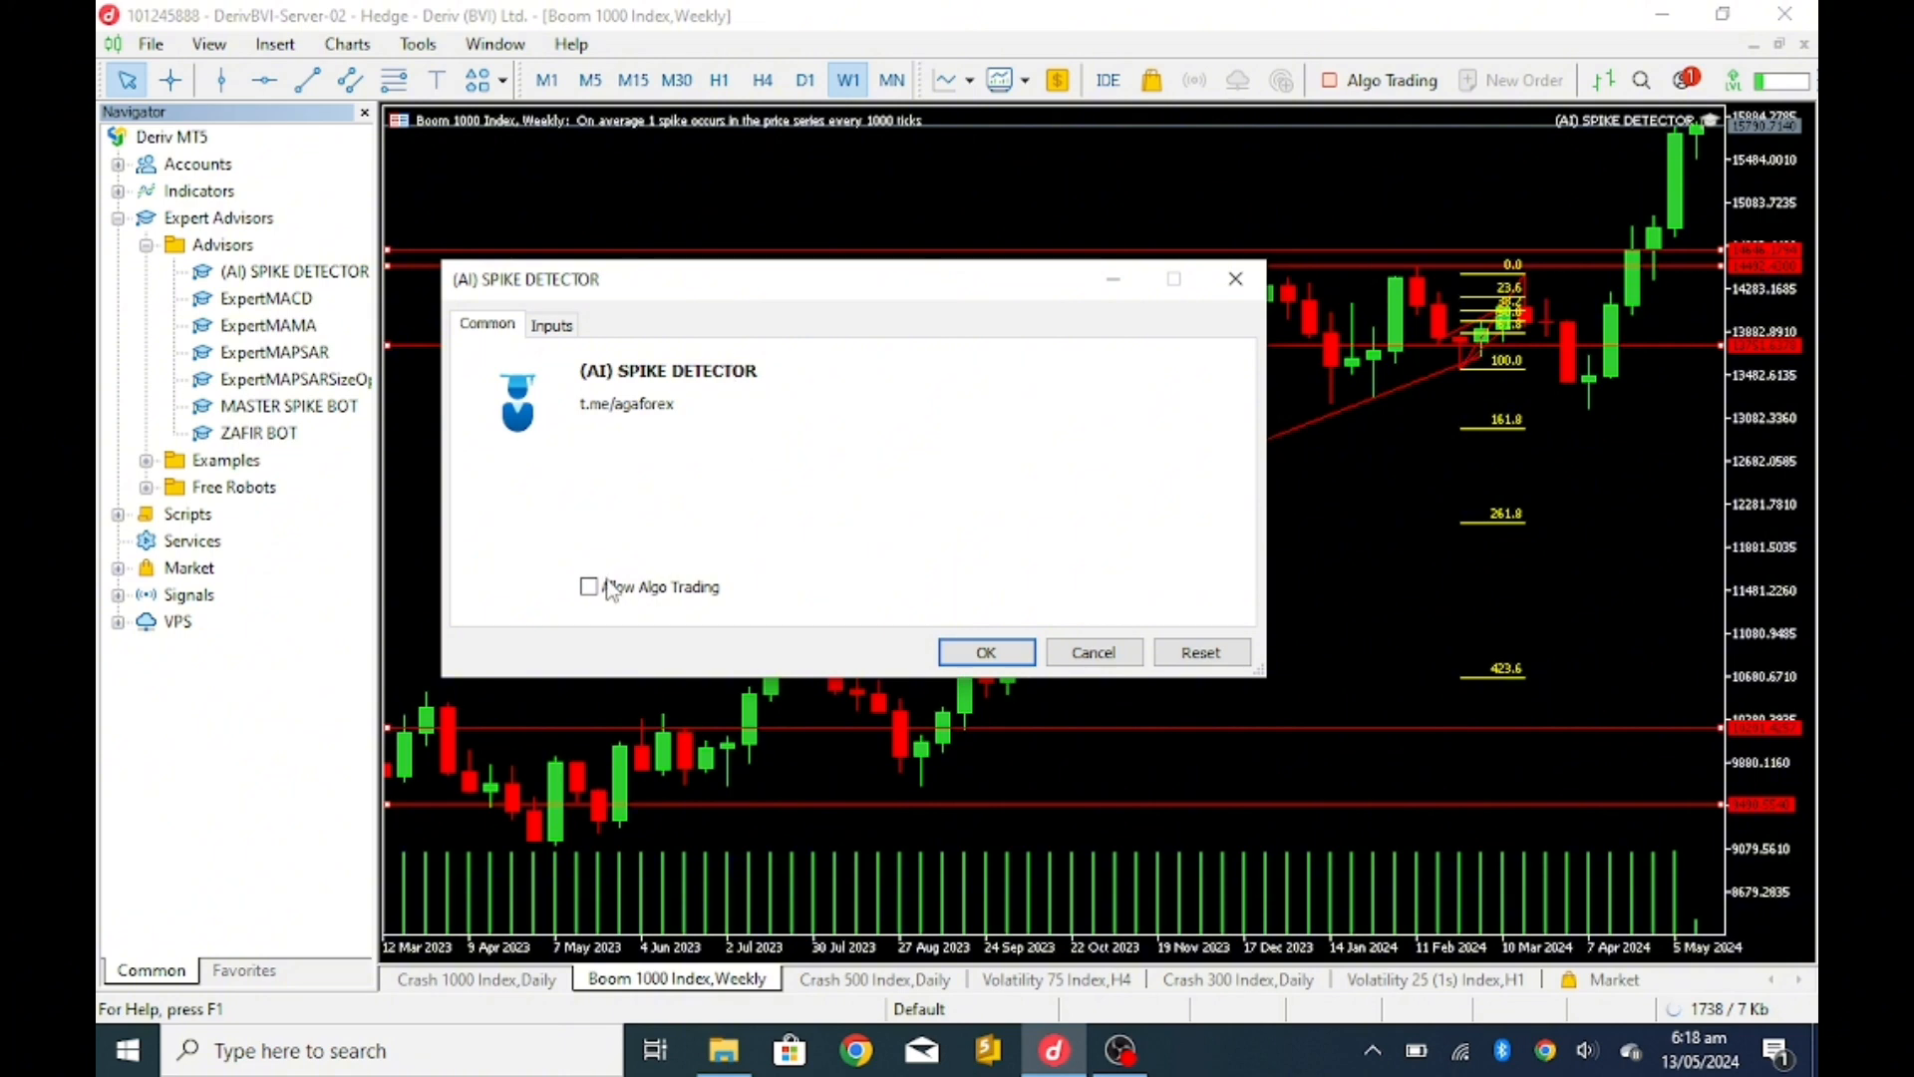
left_click(1328, 86)
left_click(589, 587)
left_click(985, 653)
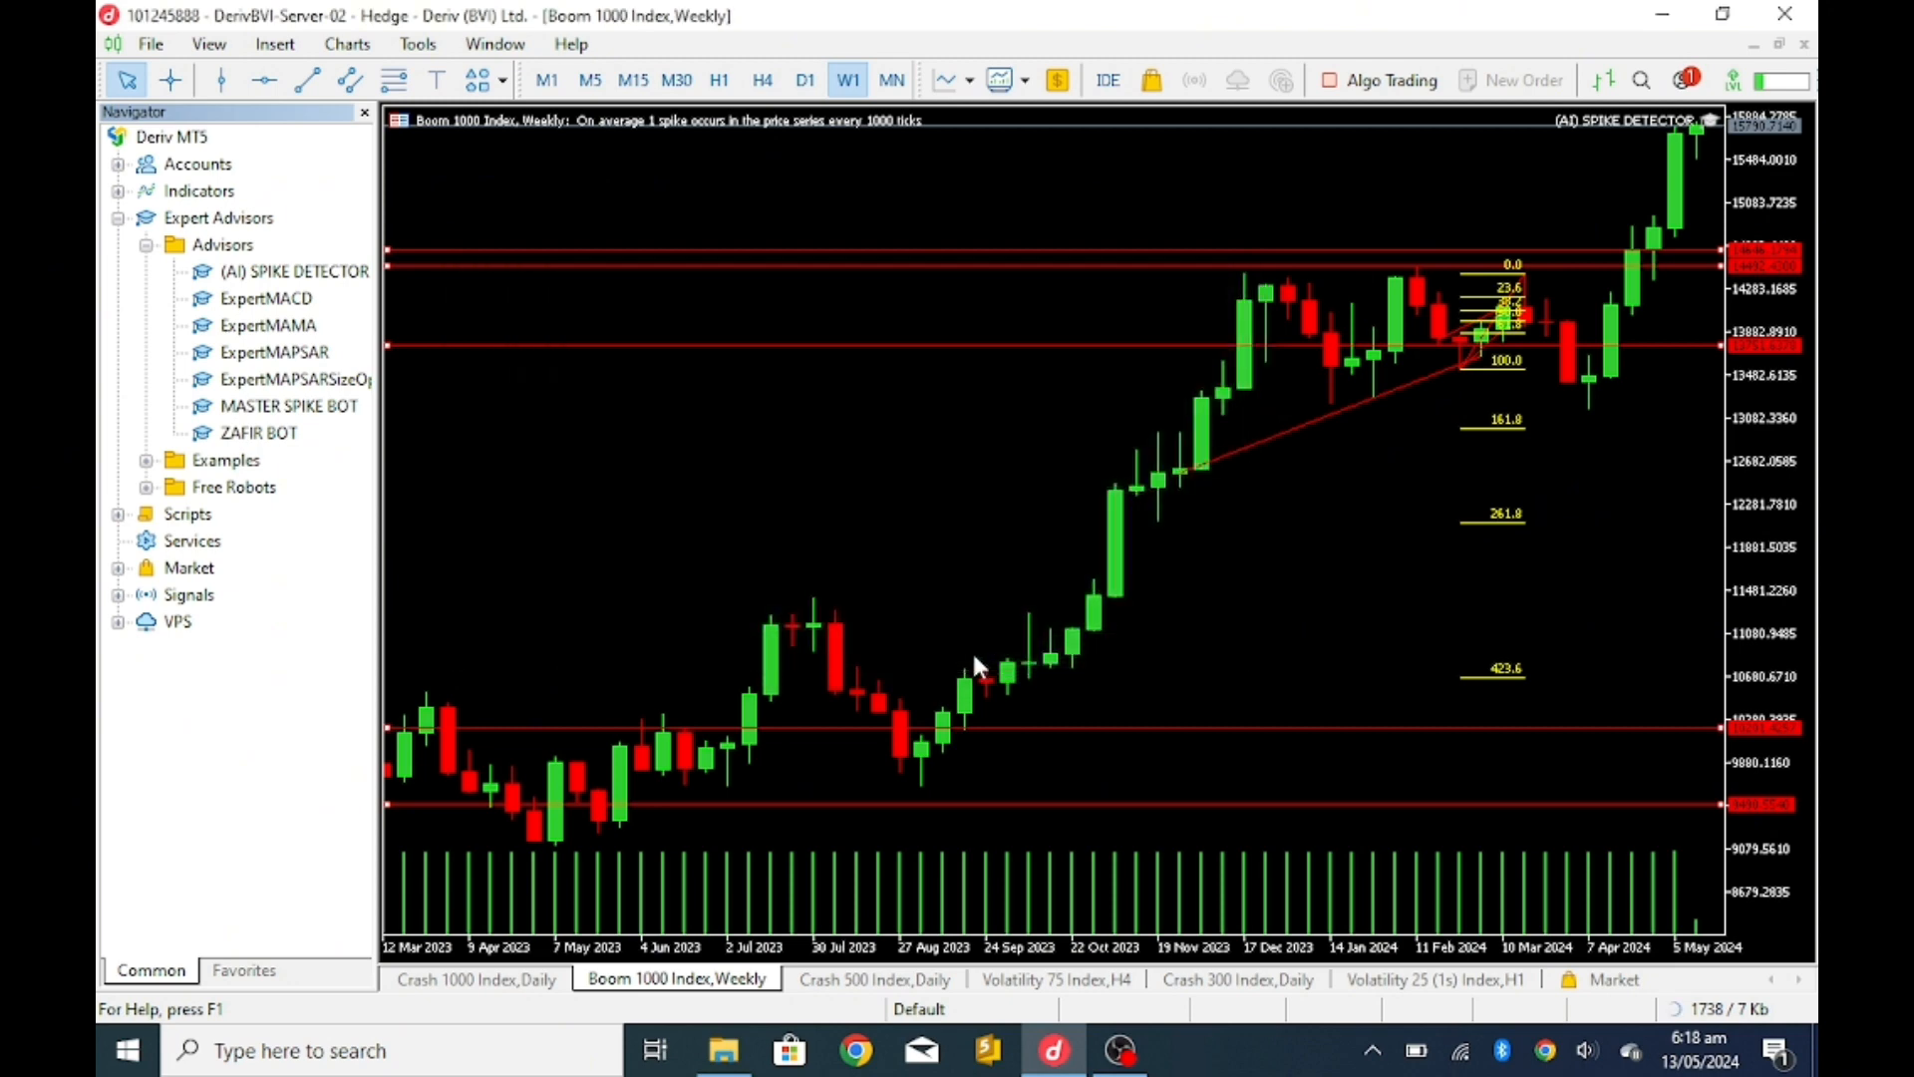
Step: Toggle the terminal's Algo Trading button on and then off again
left_click(1376, 80)
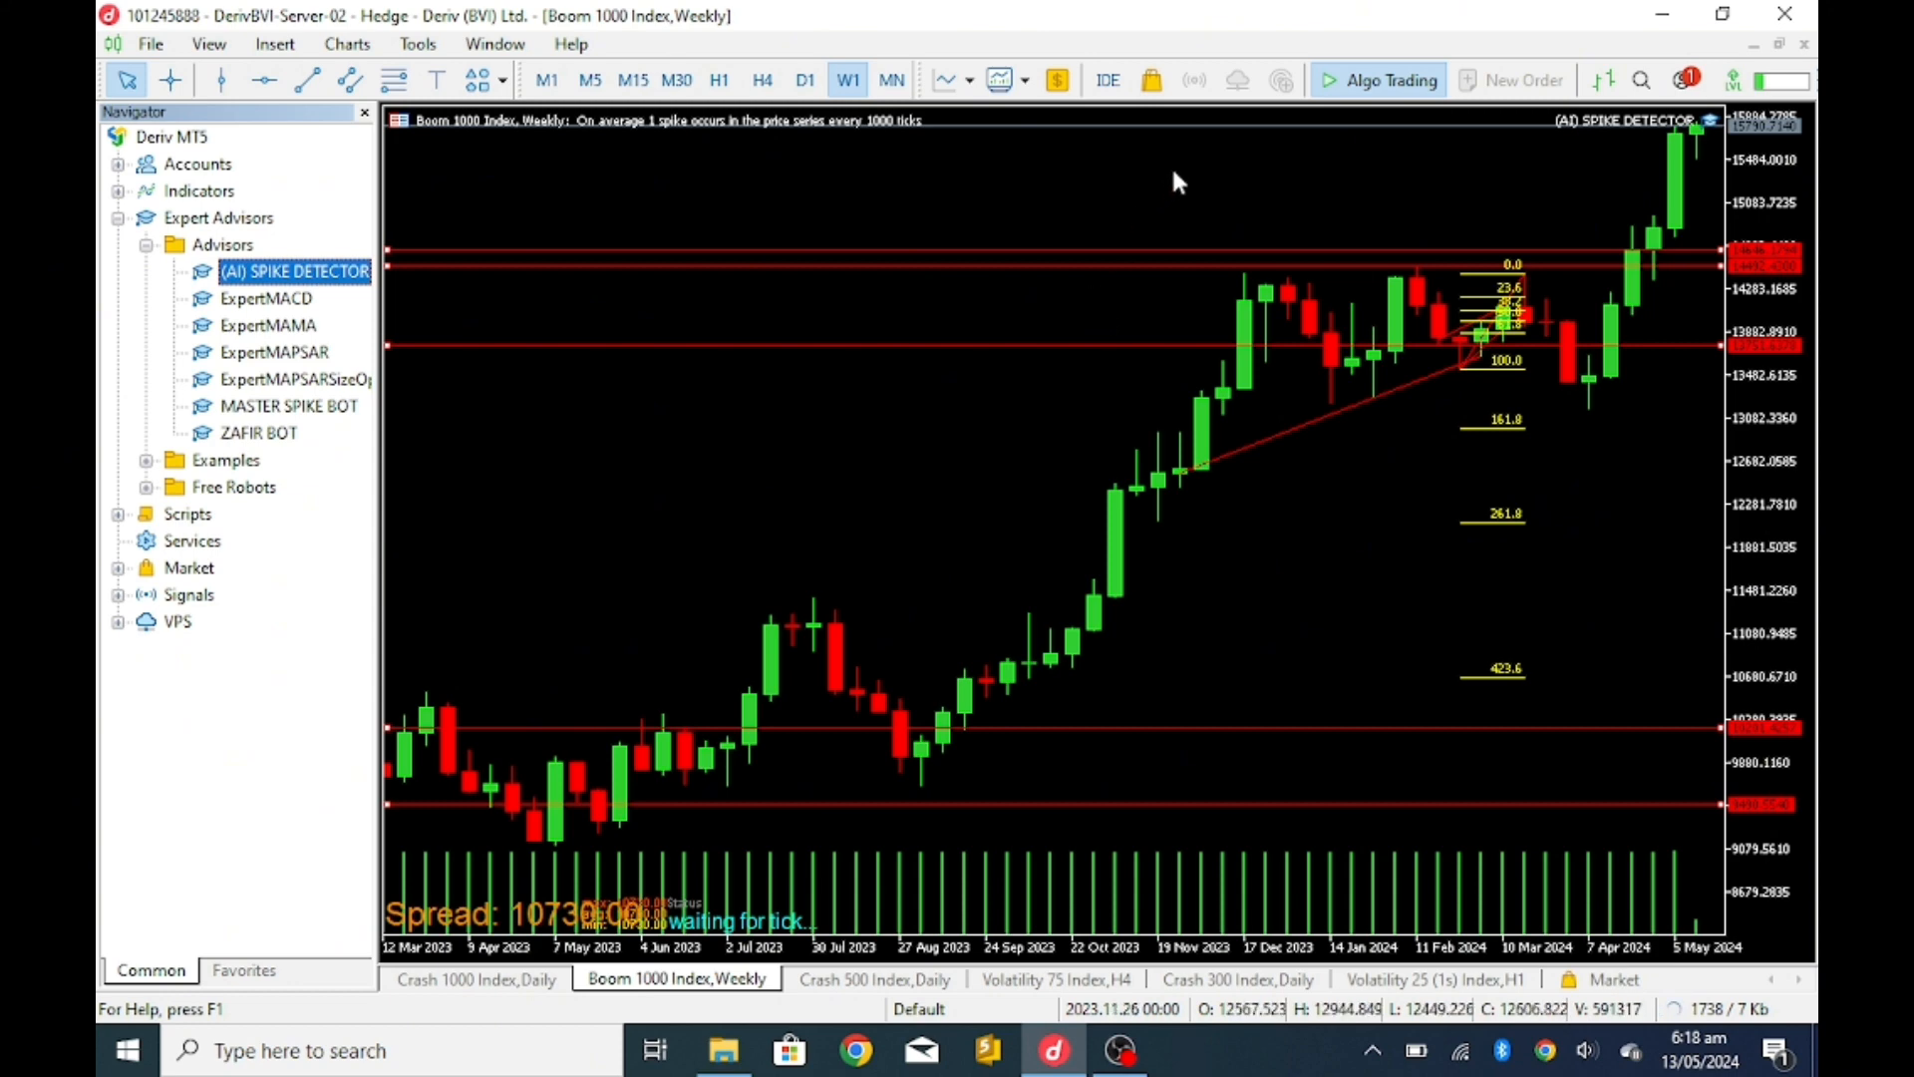
left_click(1336, 80)
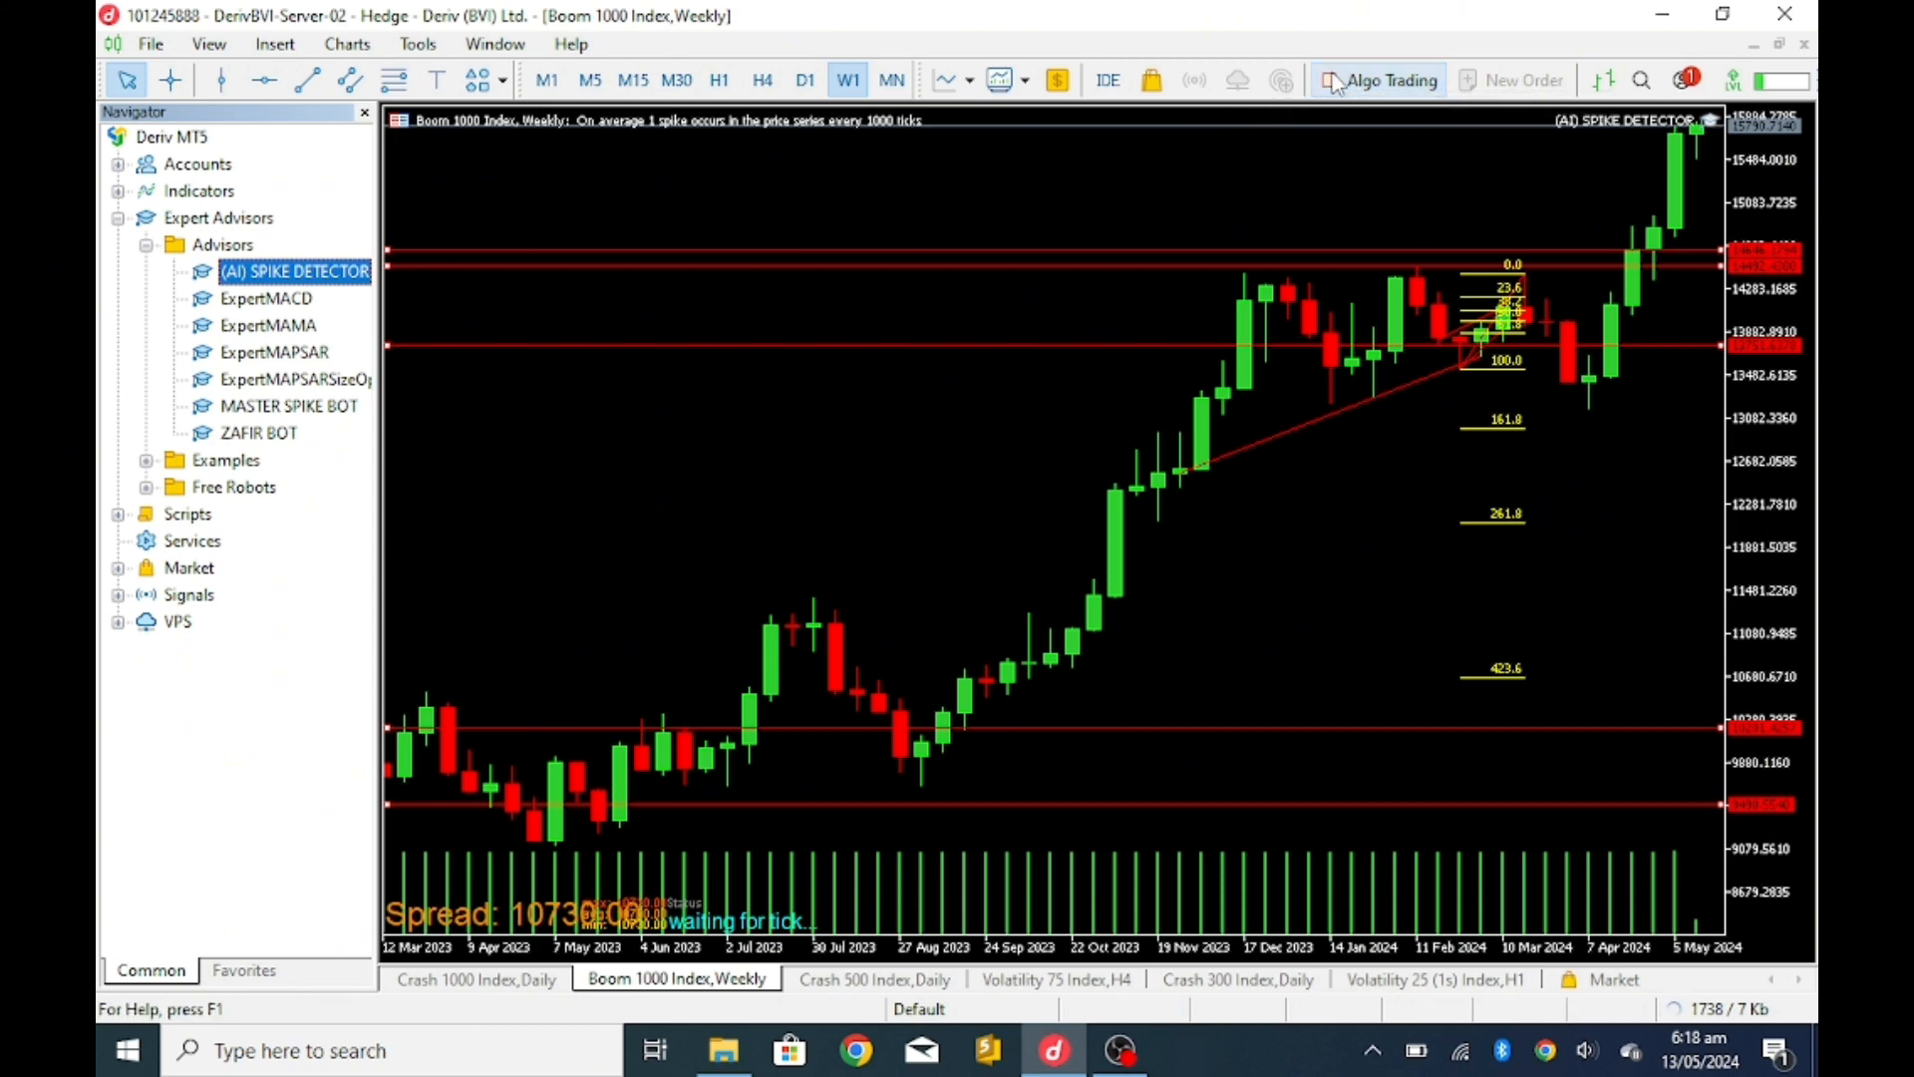
mouse_move(1003, 267)
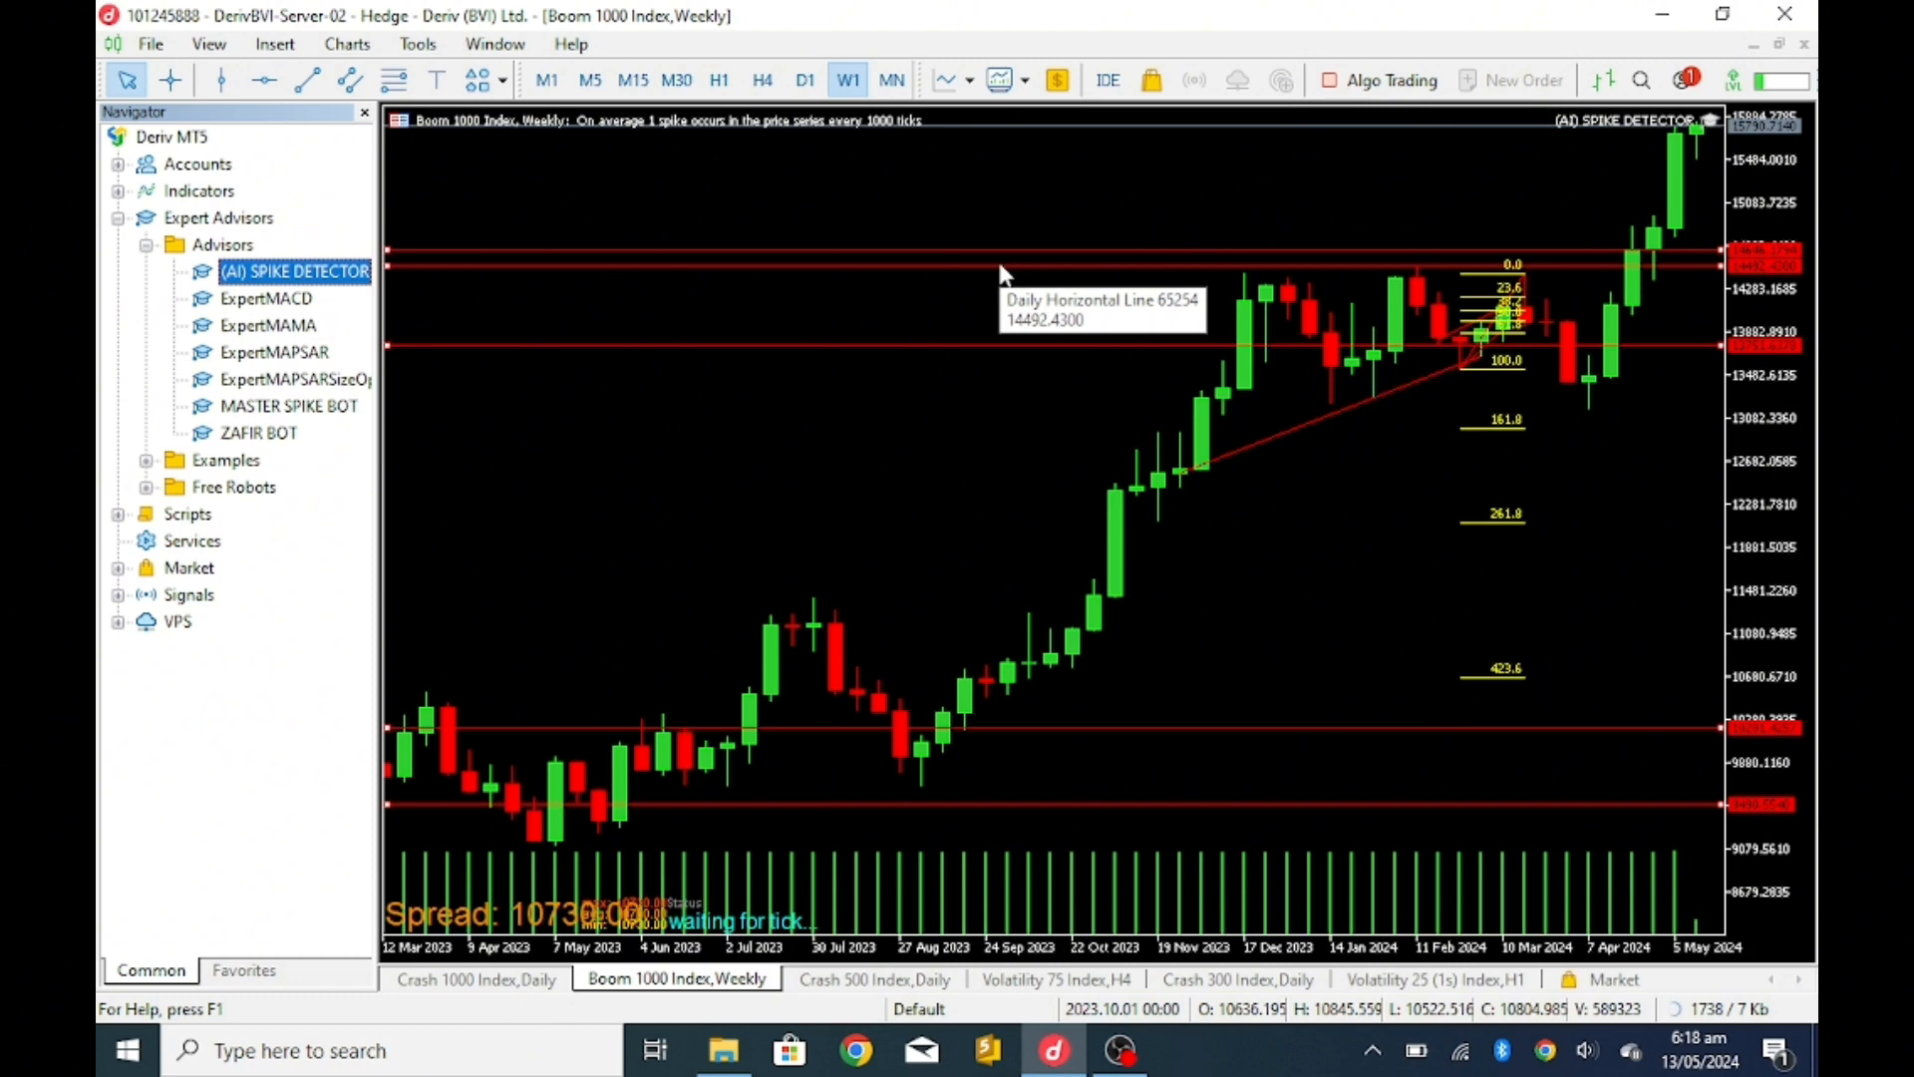
Step: Switch to the Crash 1000 Index daily chart and check the running advisor's settings without changes
left_click(482, 980)
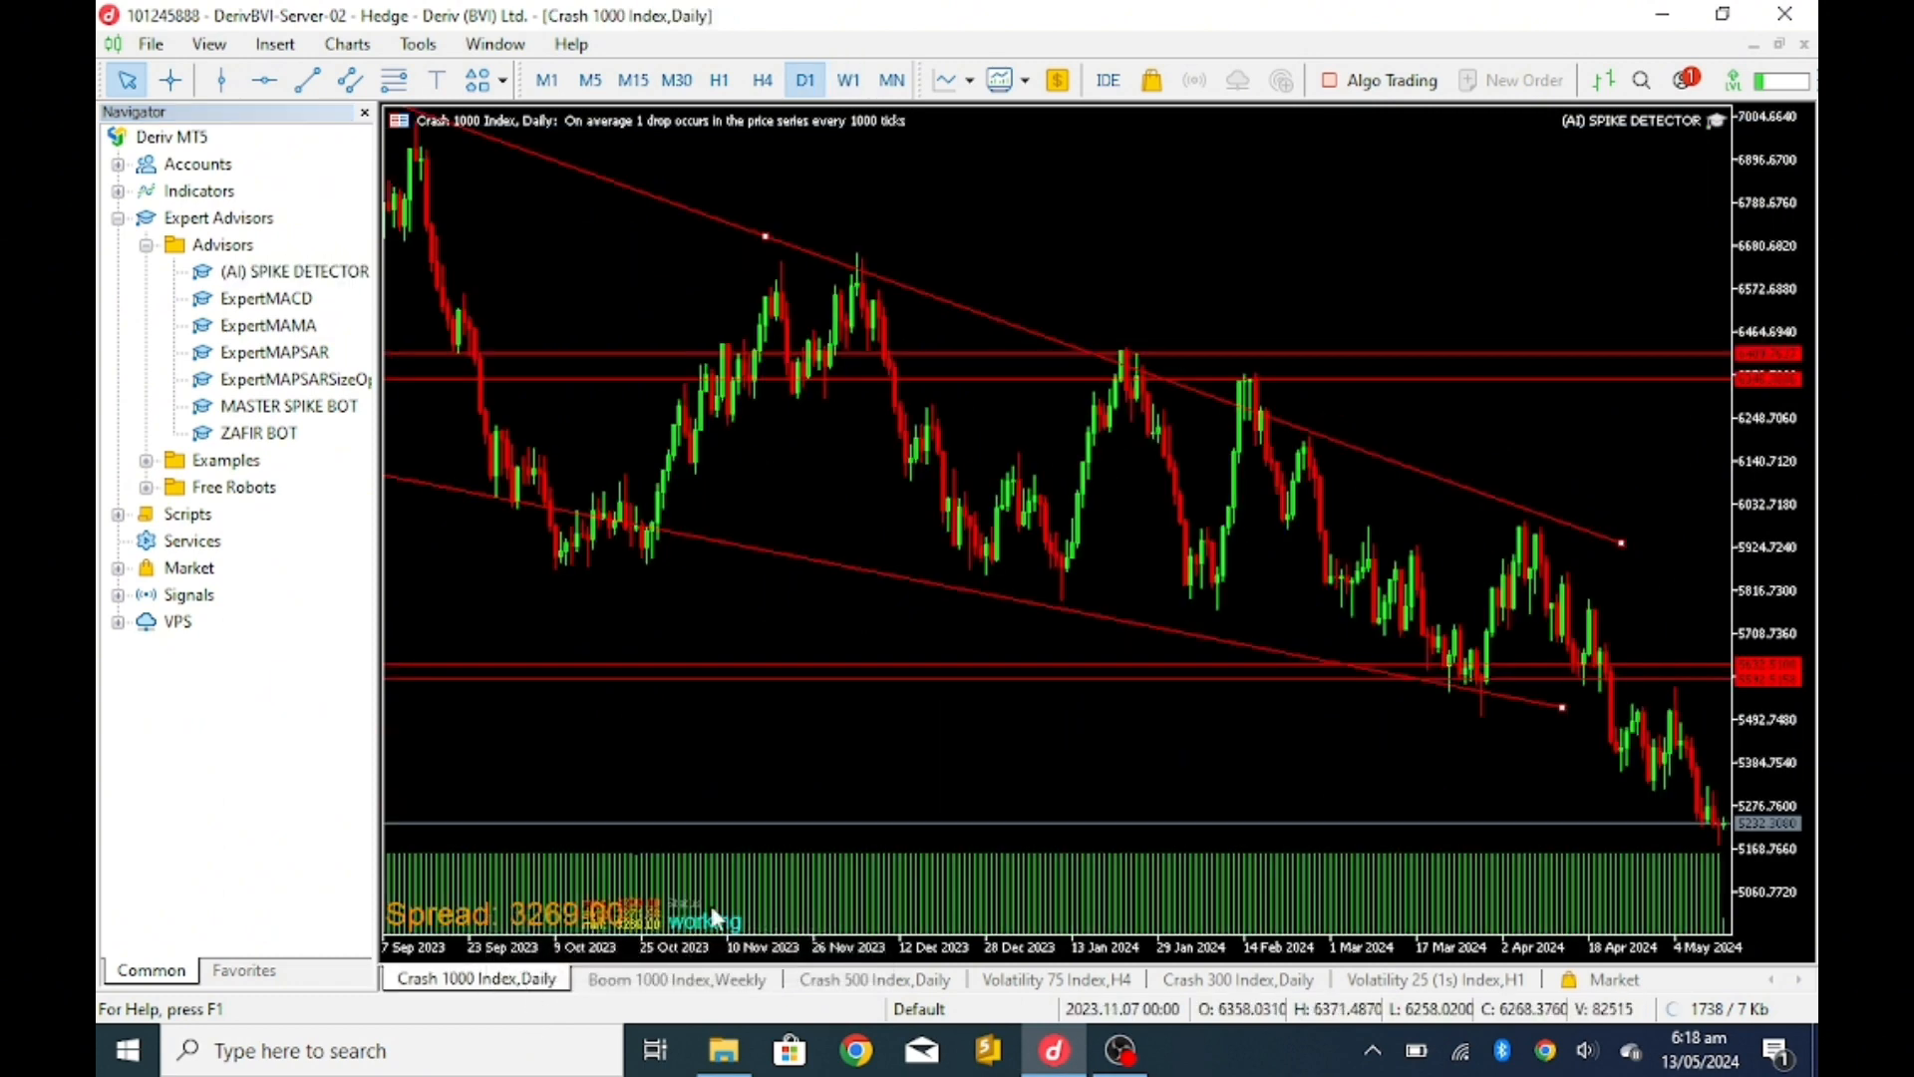
left_click(1716, 124)
left_click(1226, 279)
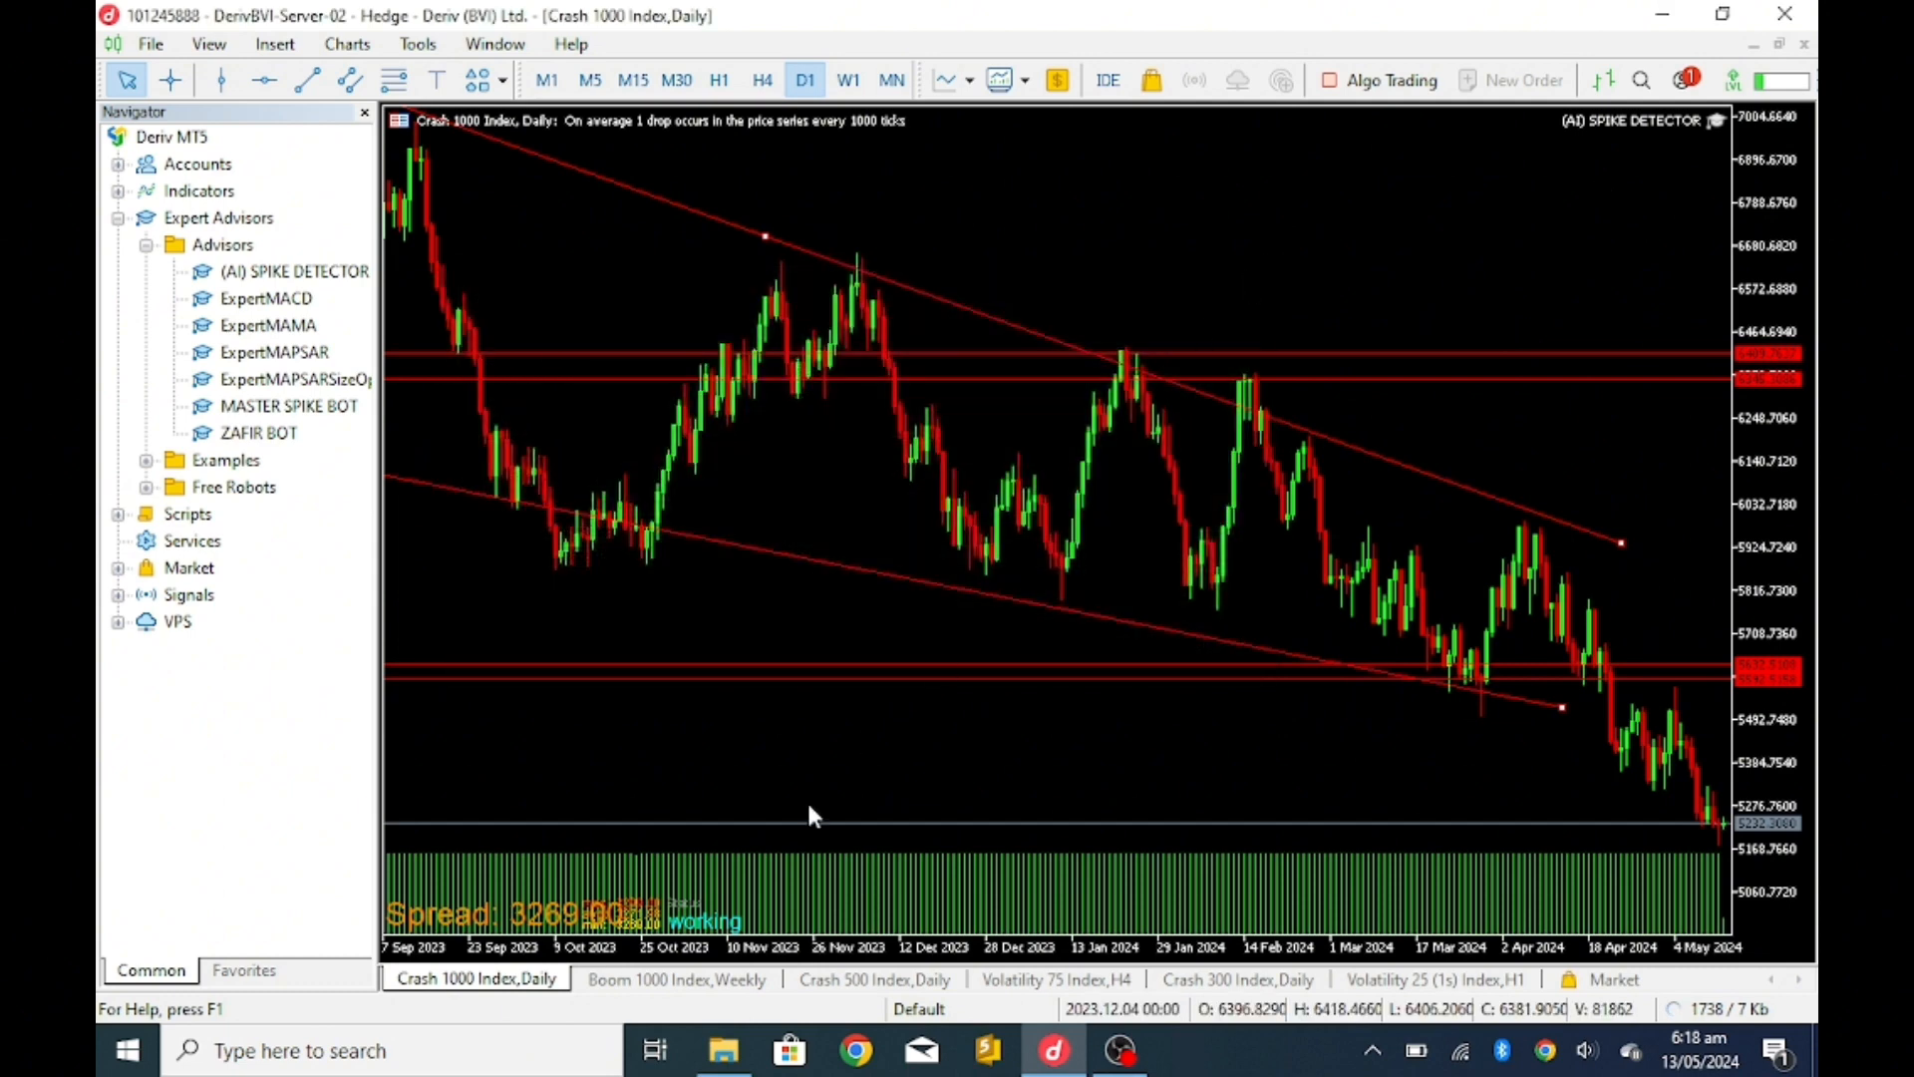